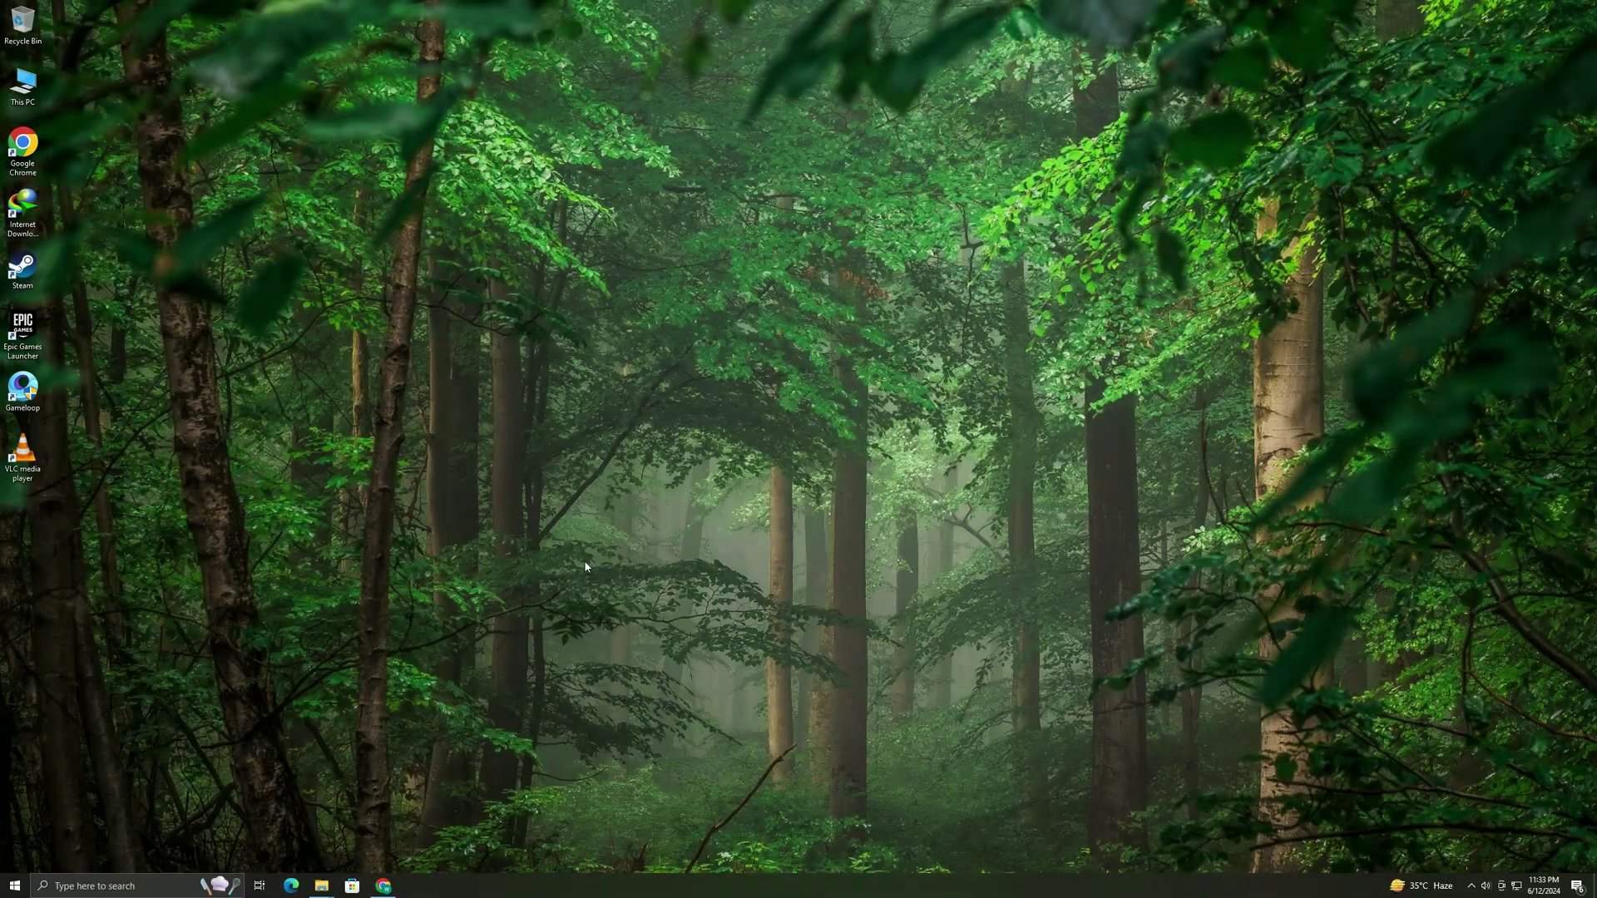
Step: Open Computer Management for this PC and show its Device Manager
right_click(32, 94)
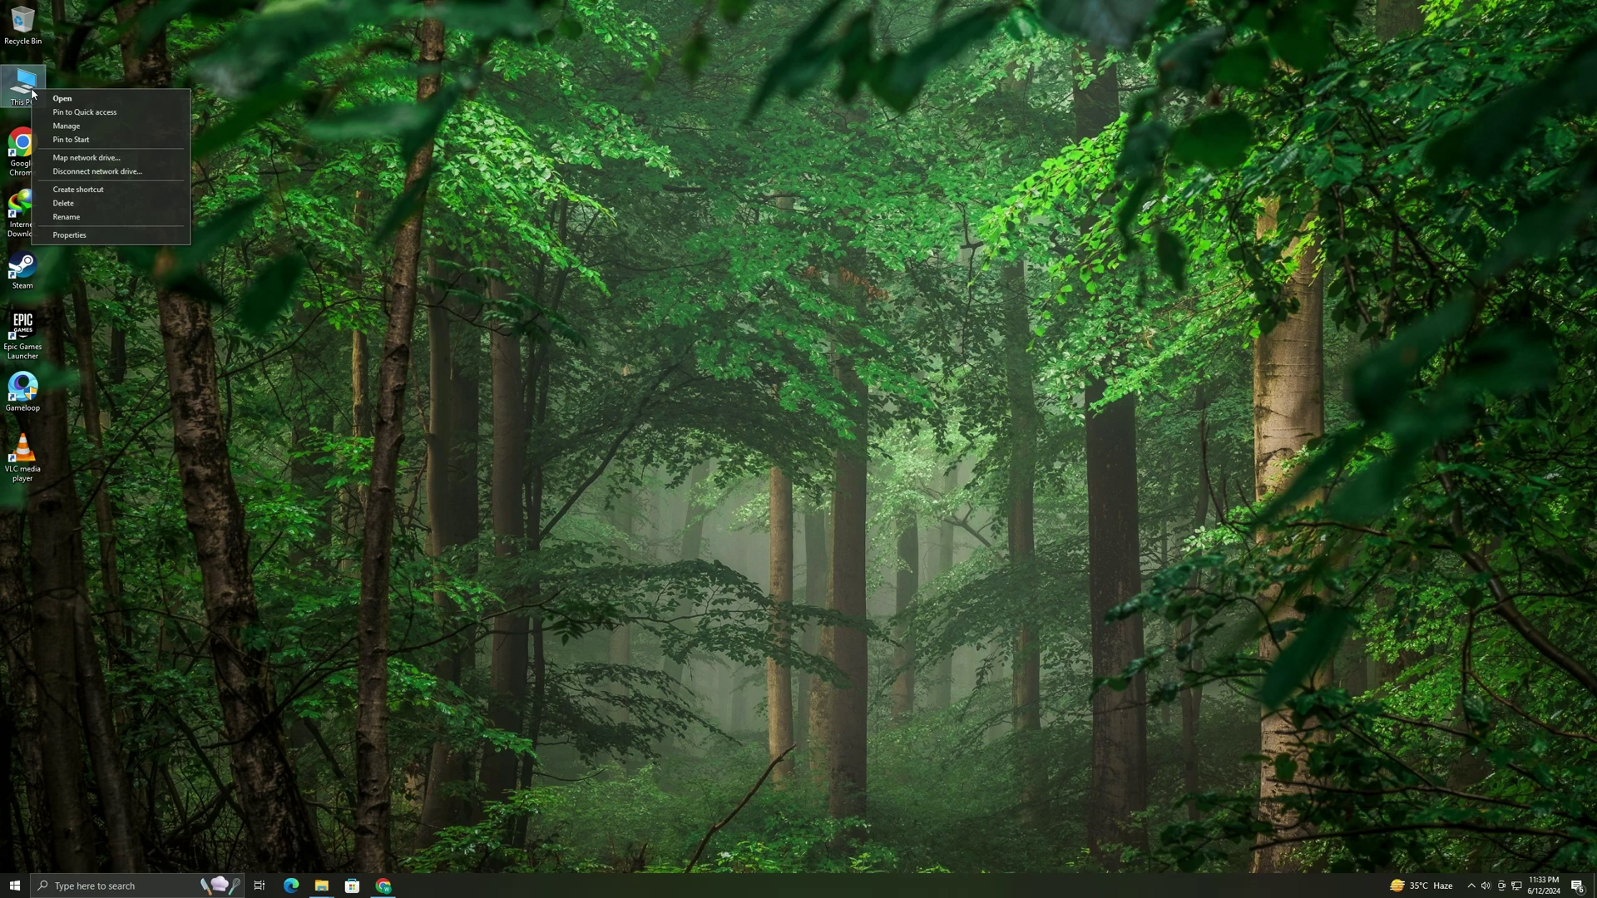
click(77, 128)
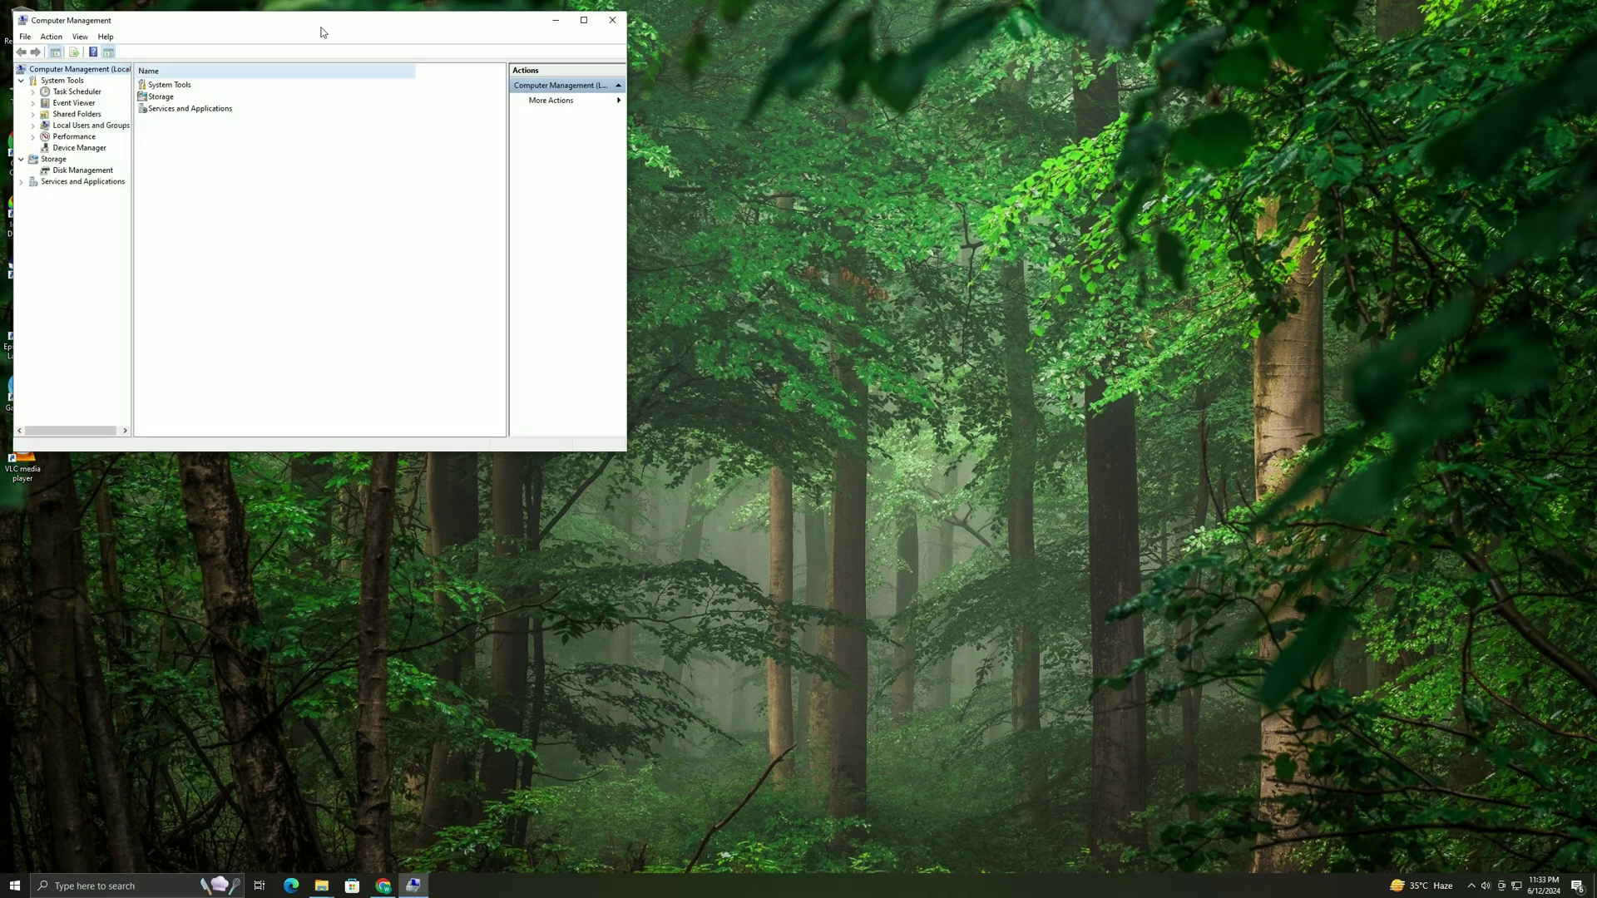
drag(325, 25, 583, 122)
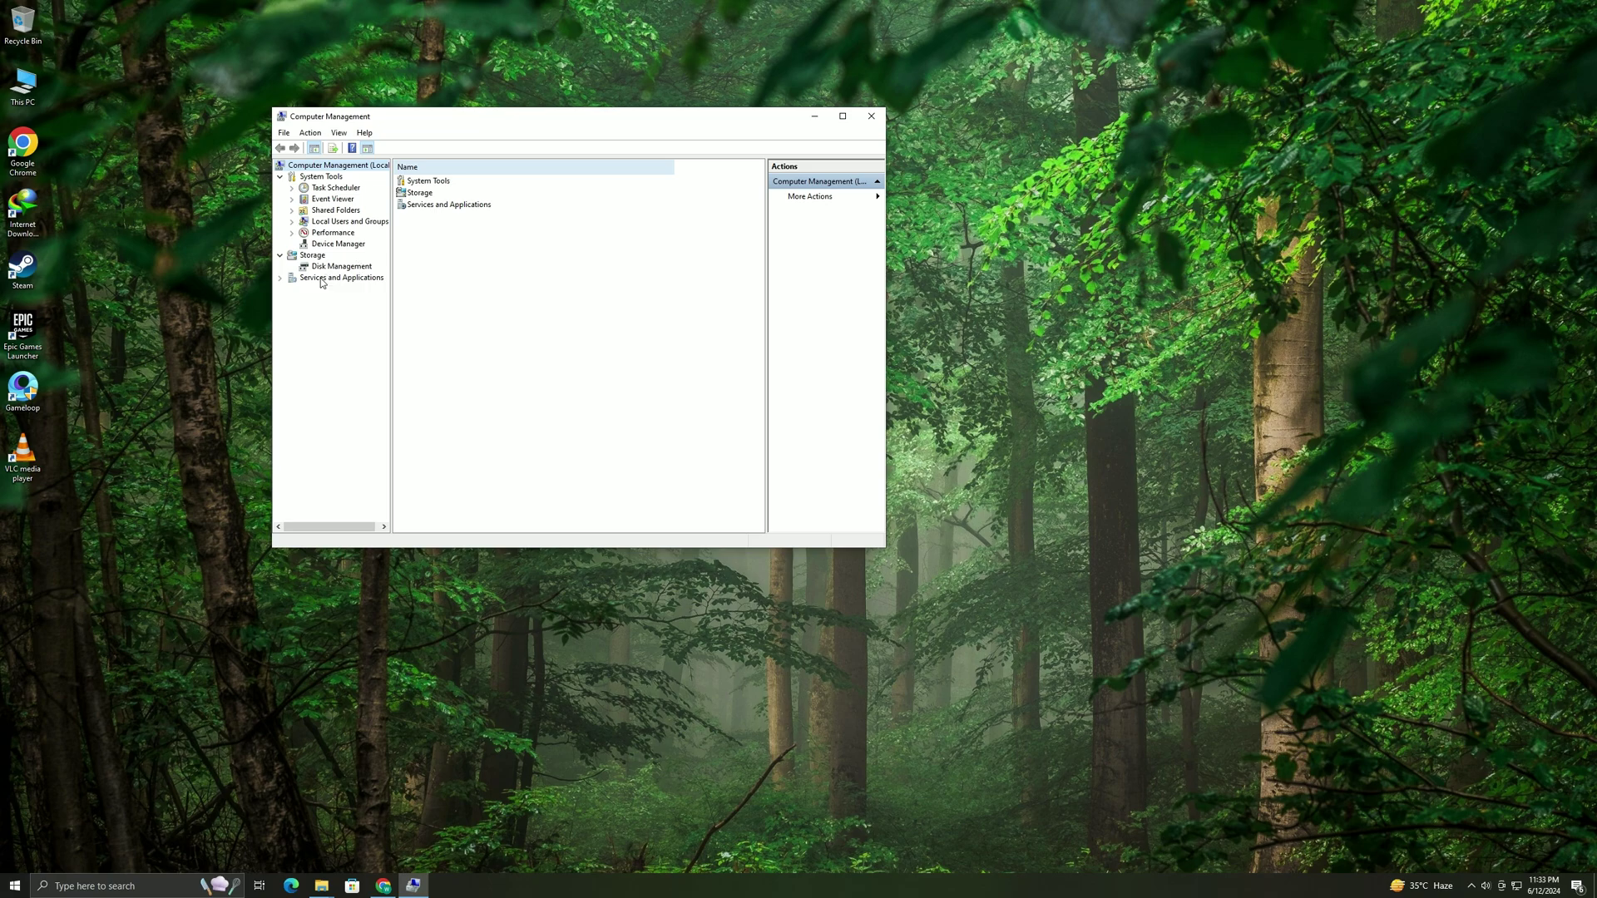
click(319, 247)
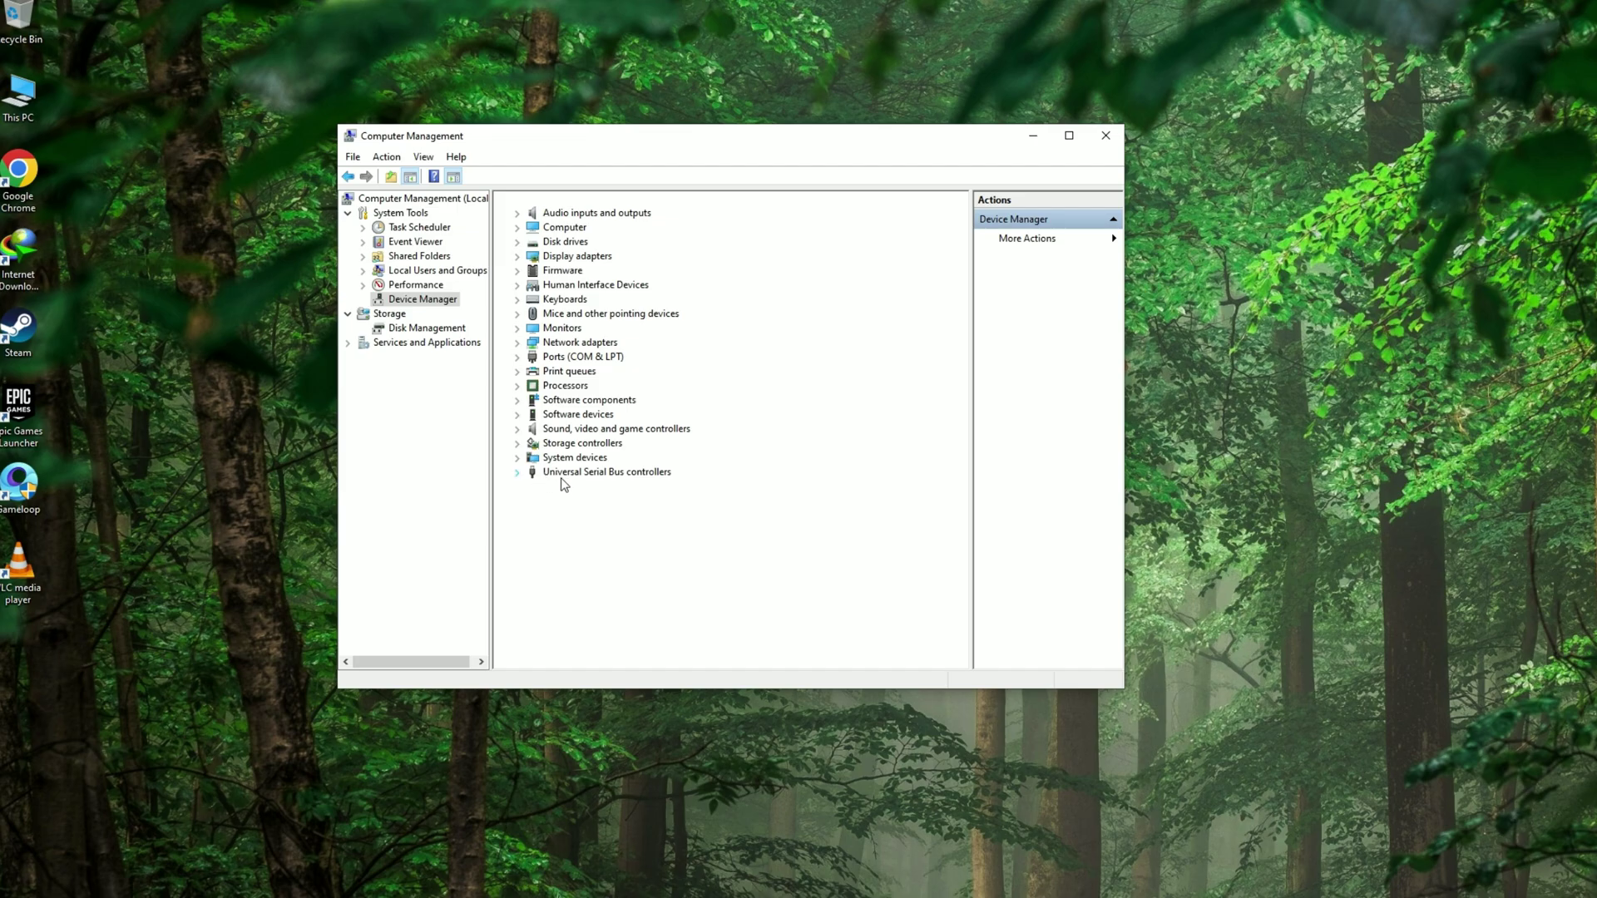
Step: Disallow the computer from turning off the ASMedia USB Root Hub to save power, under Universal Serial Bus controllers
double_click(563, 475)
right_click(580, 489)
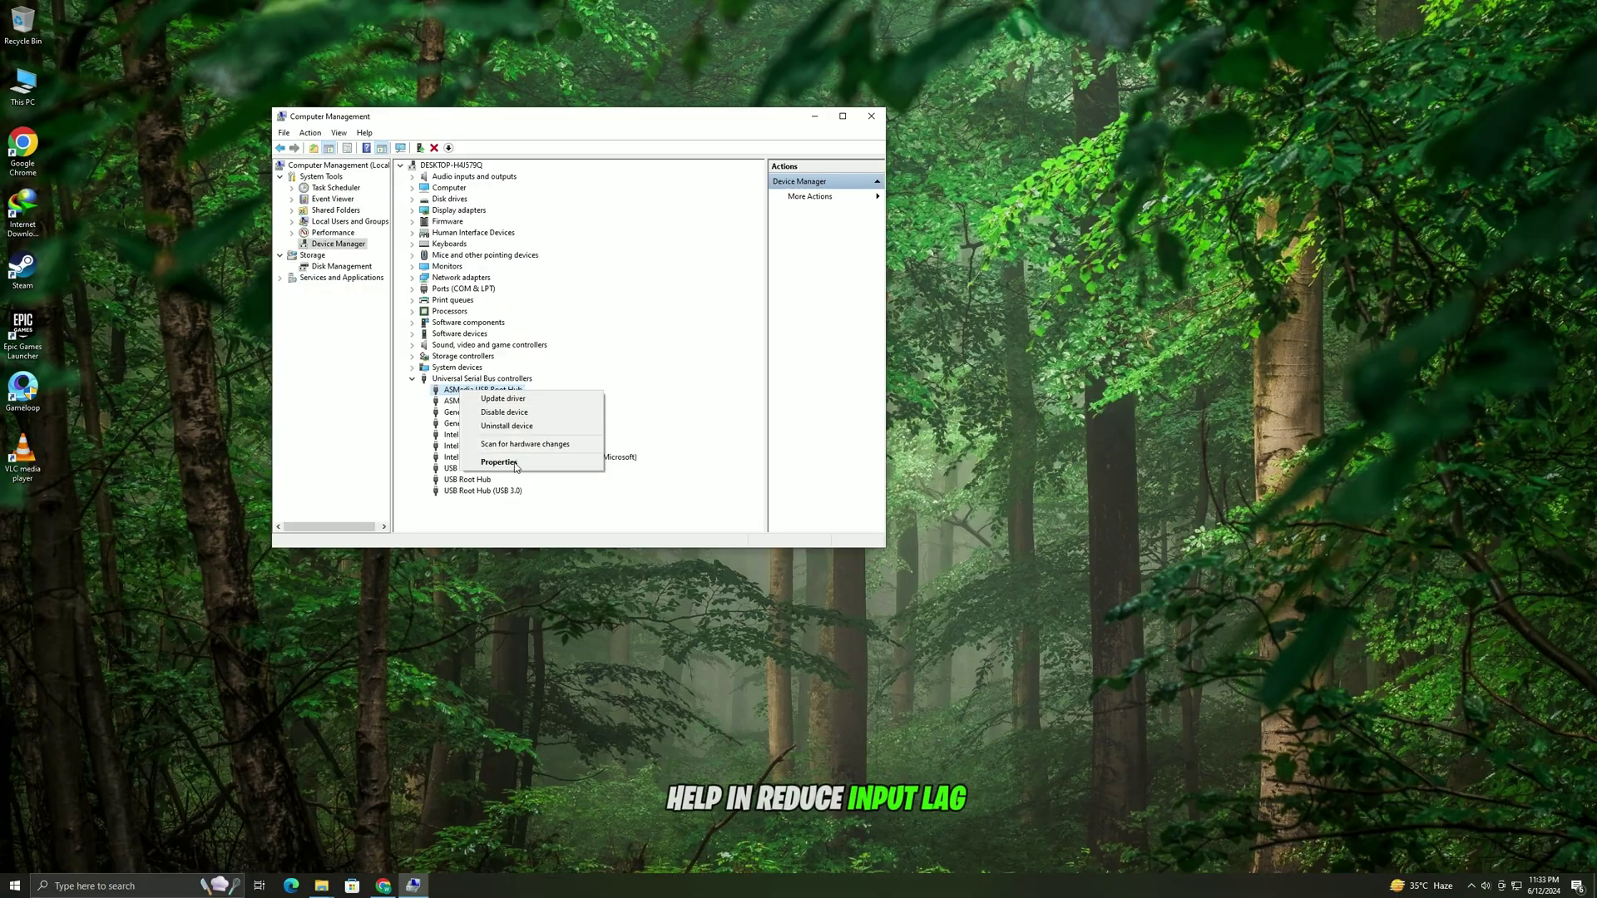
click(656, 576)
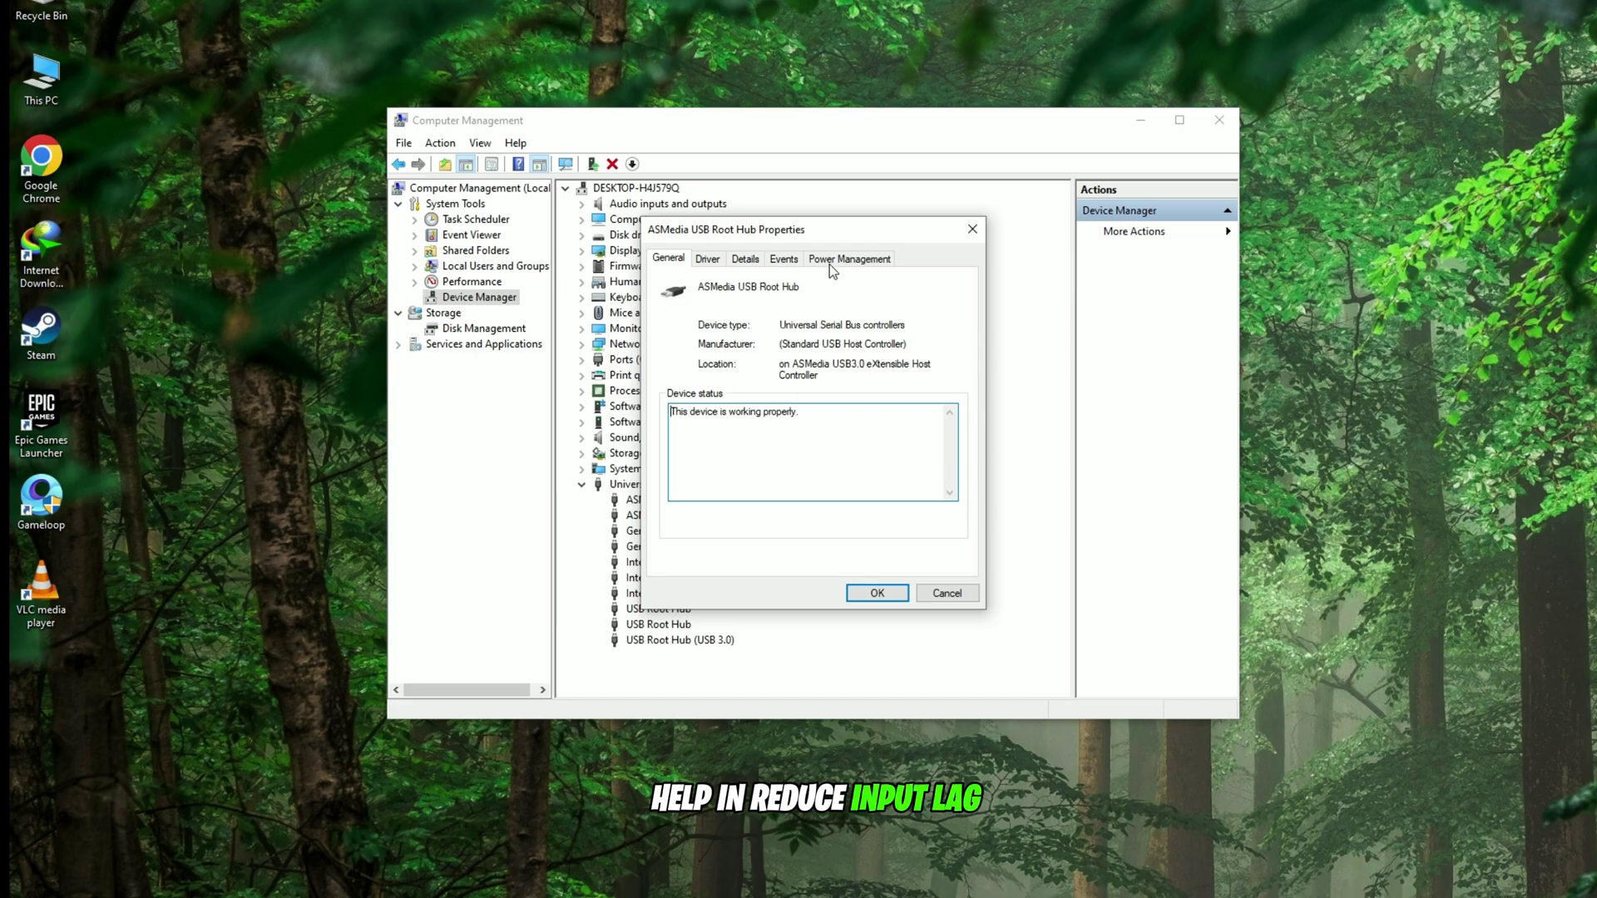
click(836, 259)
click(664, 330)
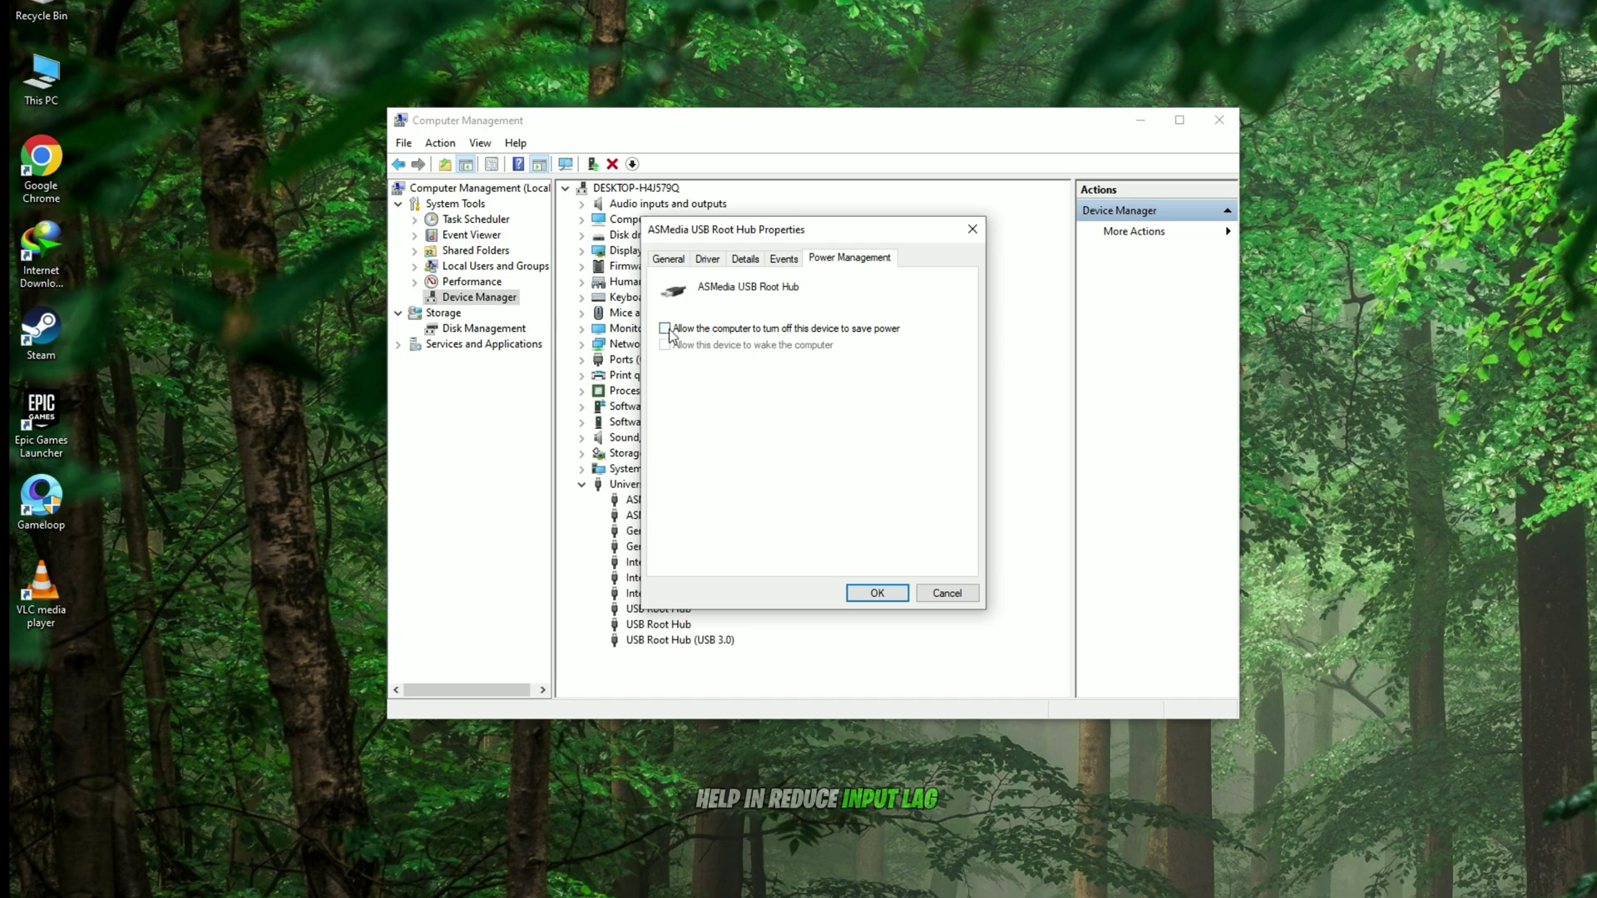
click(877, 592)
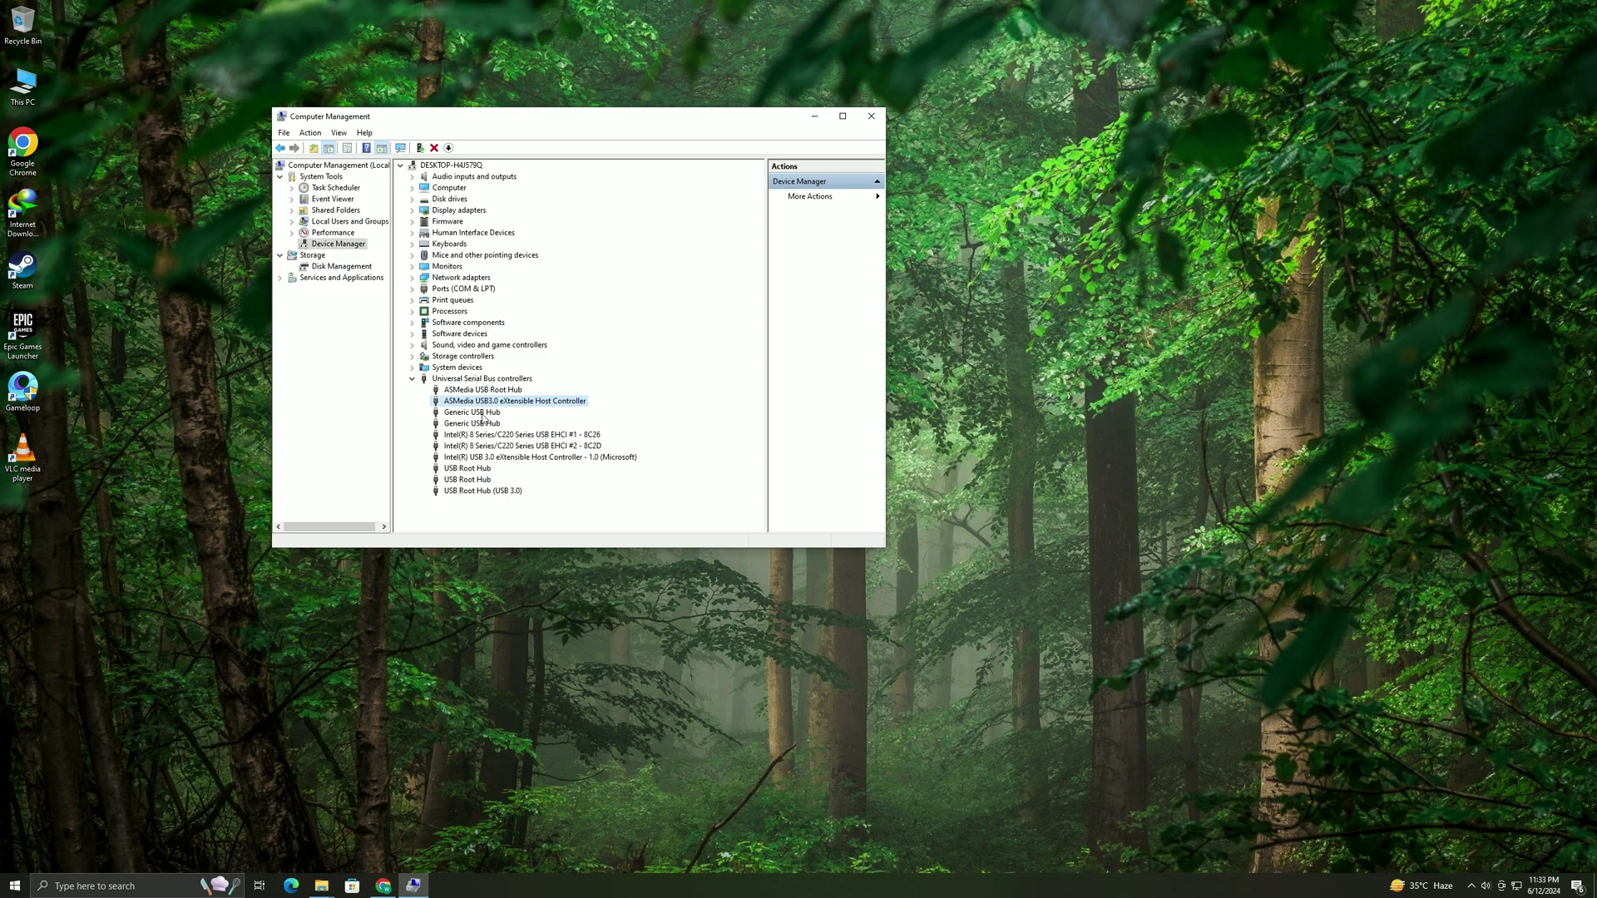
Step: Make sure the computer is not allowed to turn off the first listed Generic USB Hub to save power
right_click(482, 415)
click(517, 487)
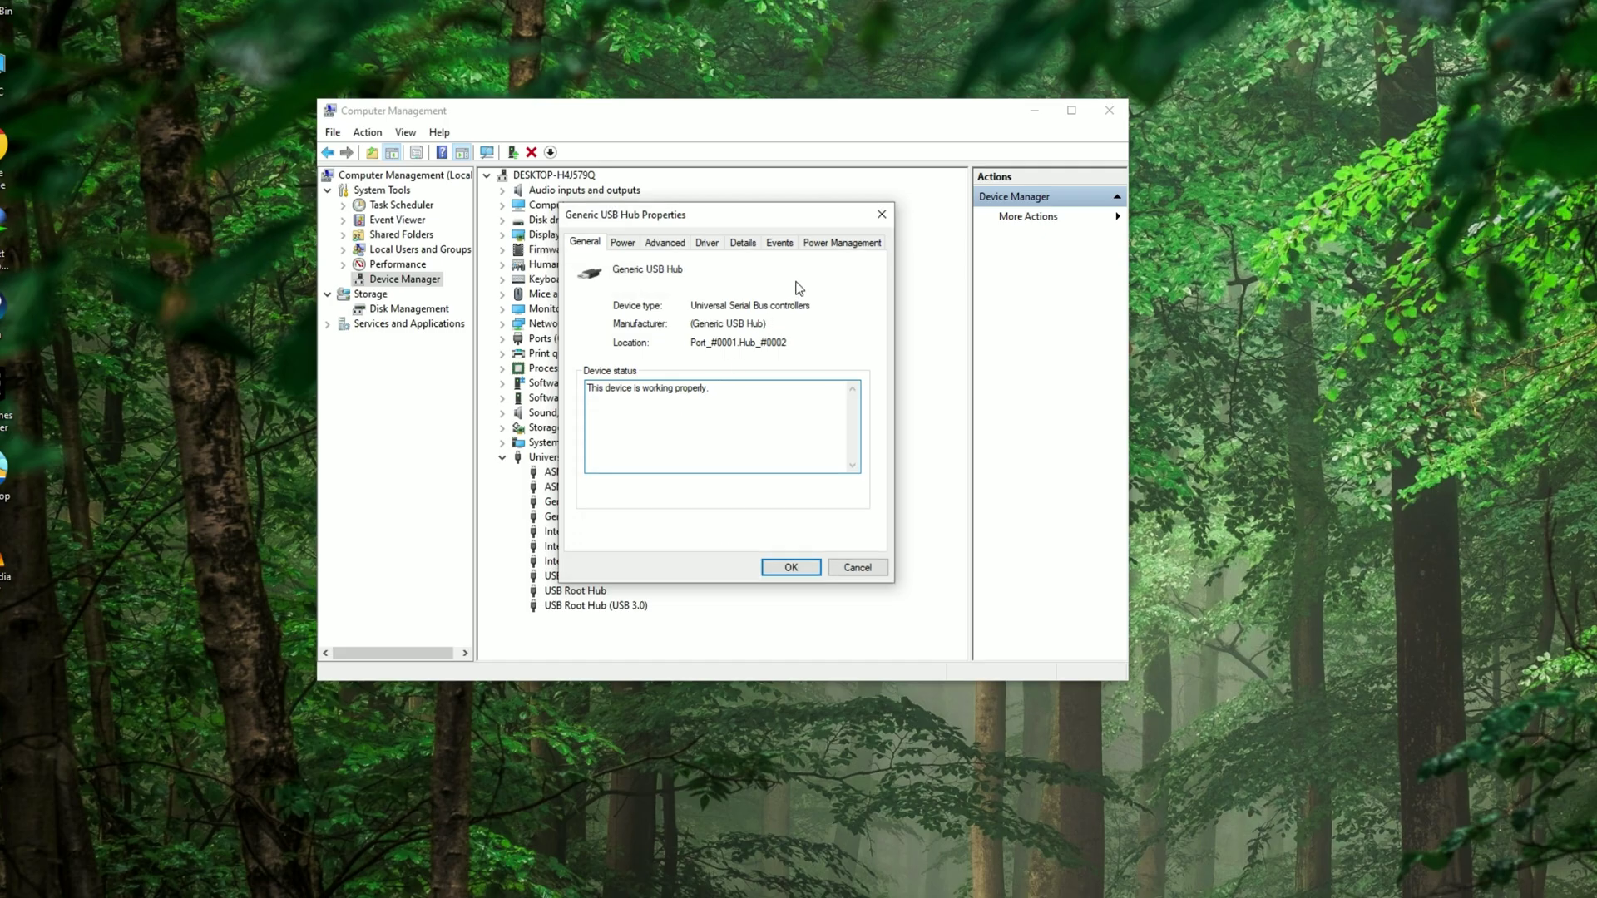
click(836, 244)
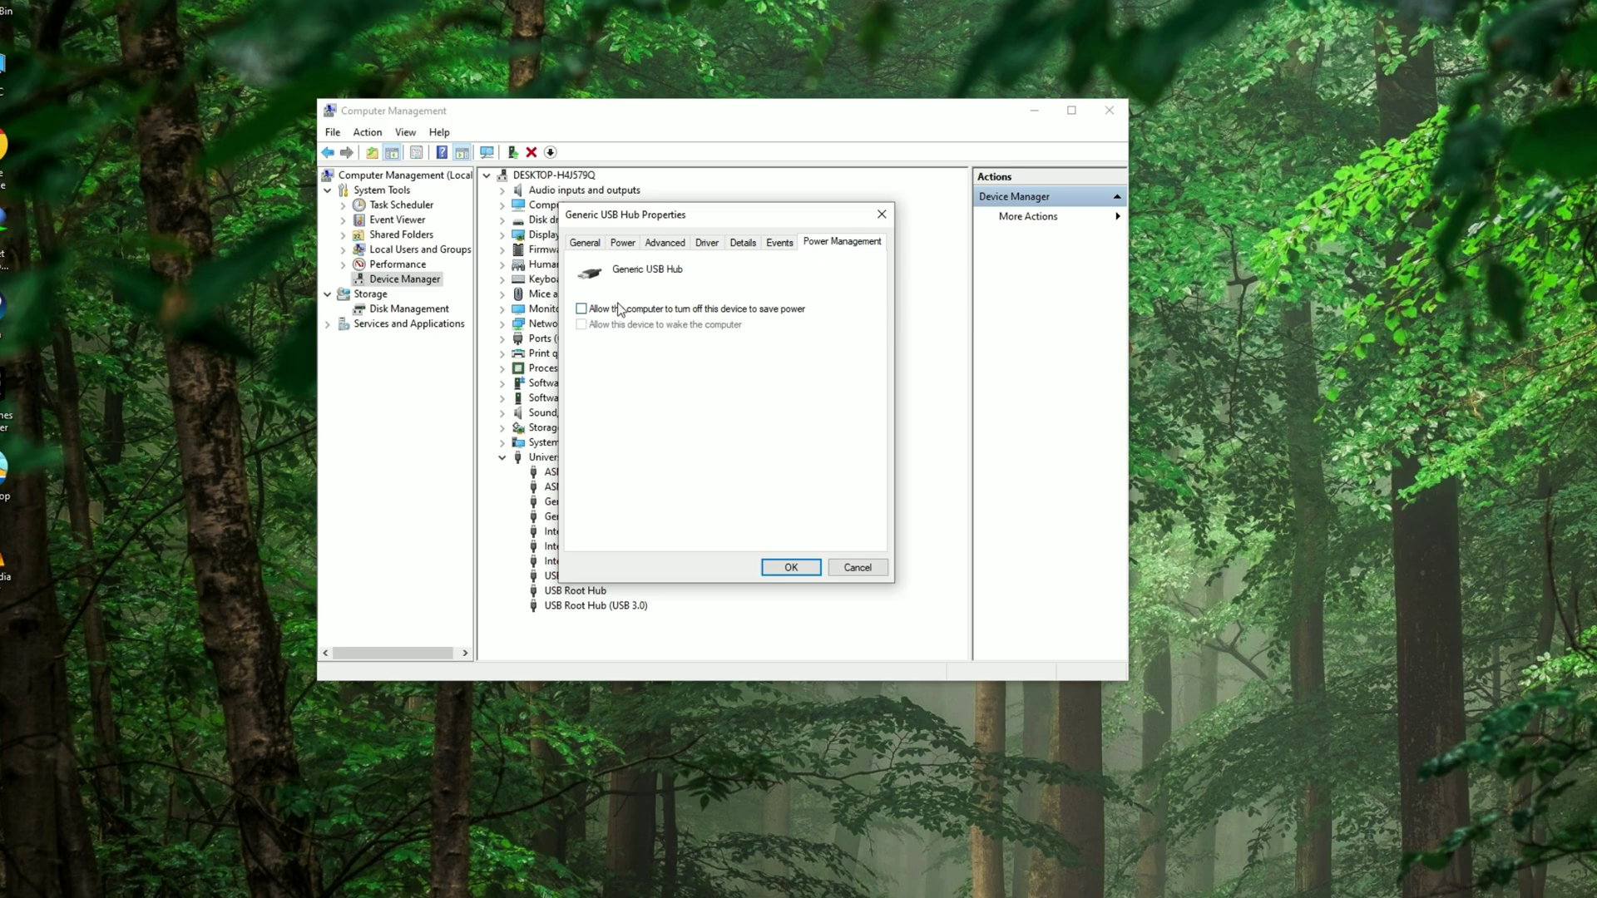
click(791, 568)
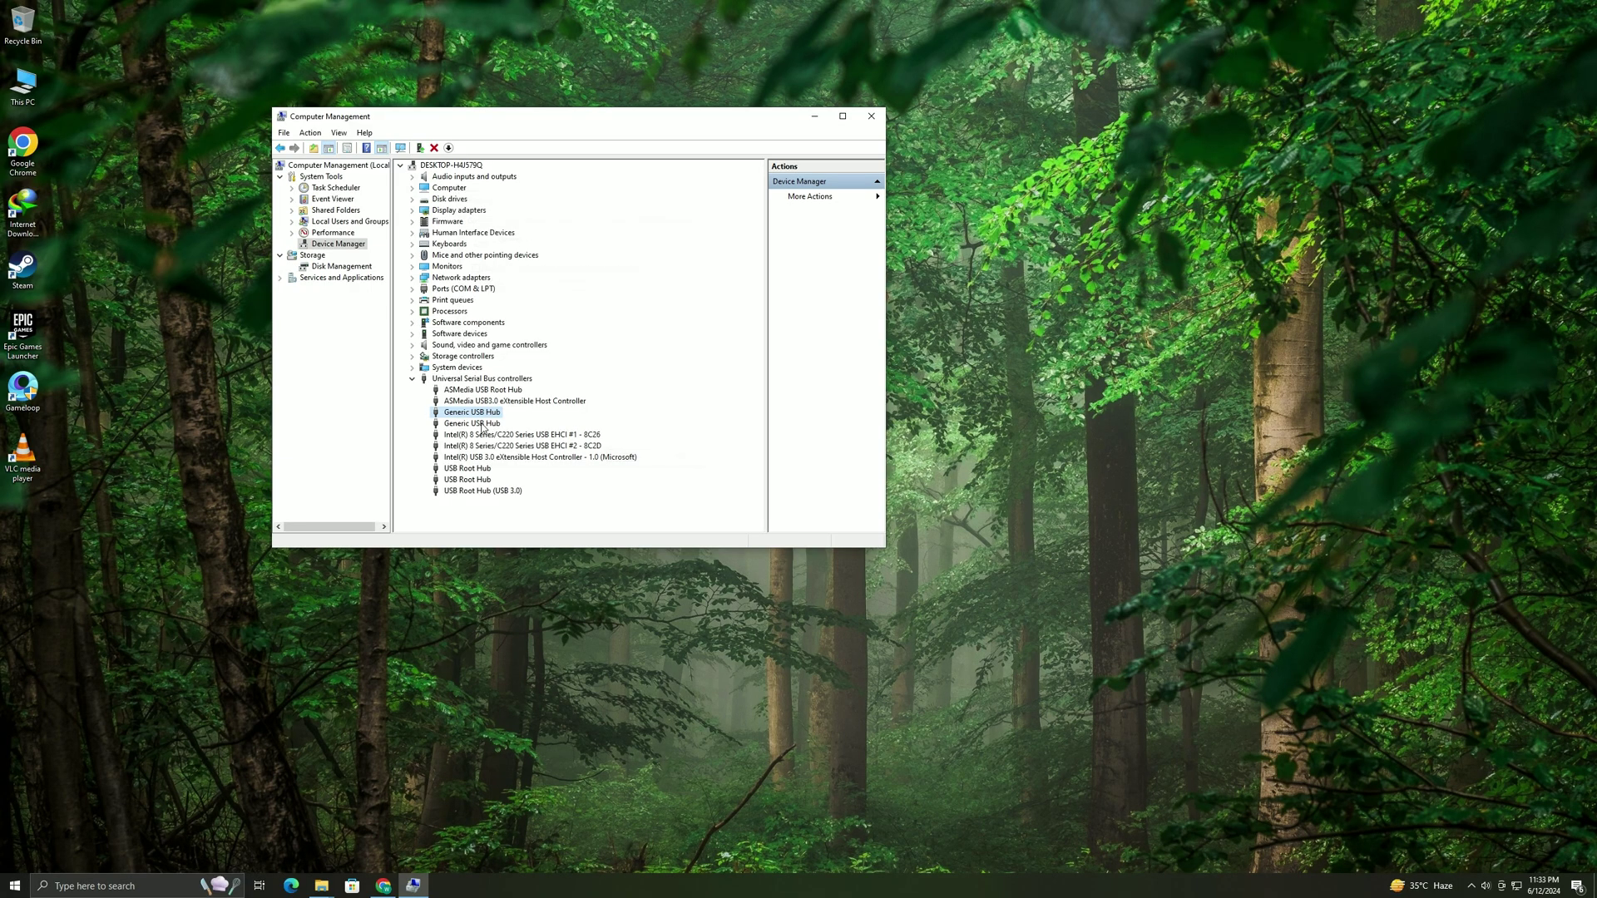
Step: Make sure power-saving turn-off is disabled for the second Generic USB Hub, and close Computer Management
right_click(483, 425)
click(516, 495)
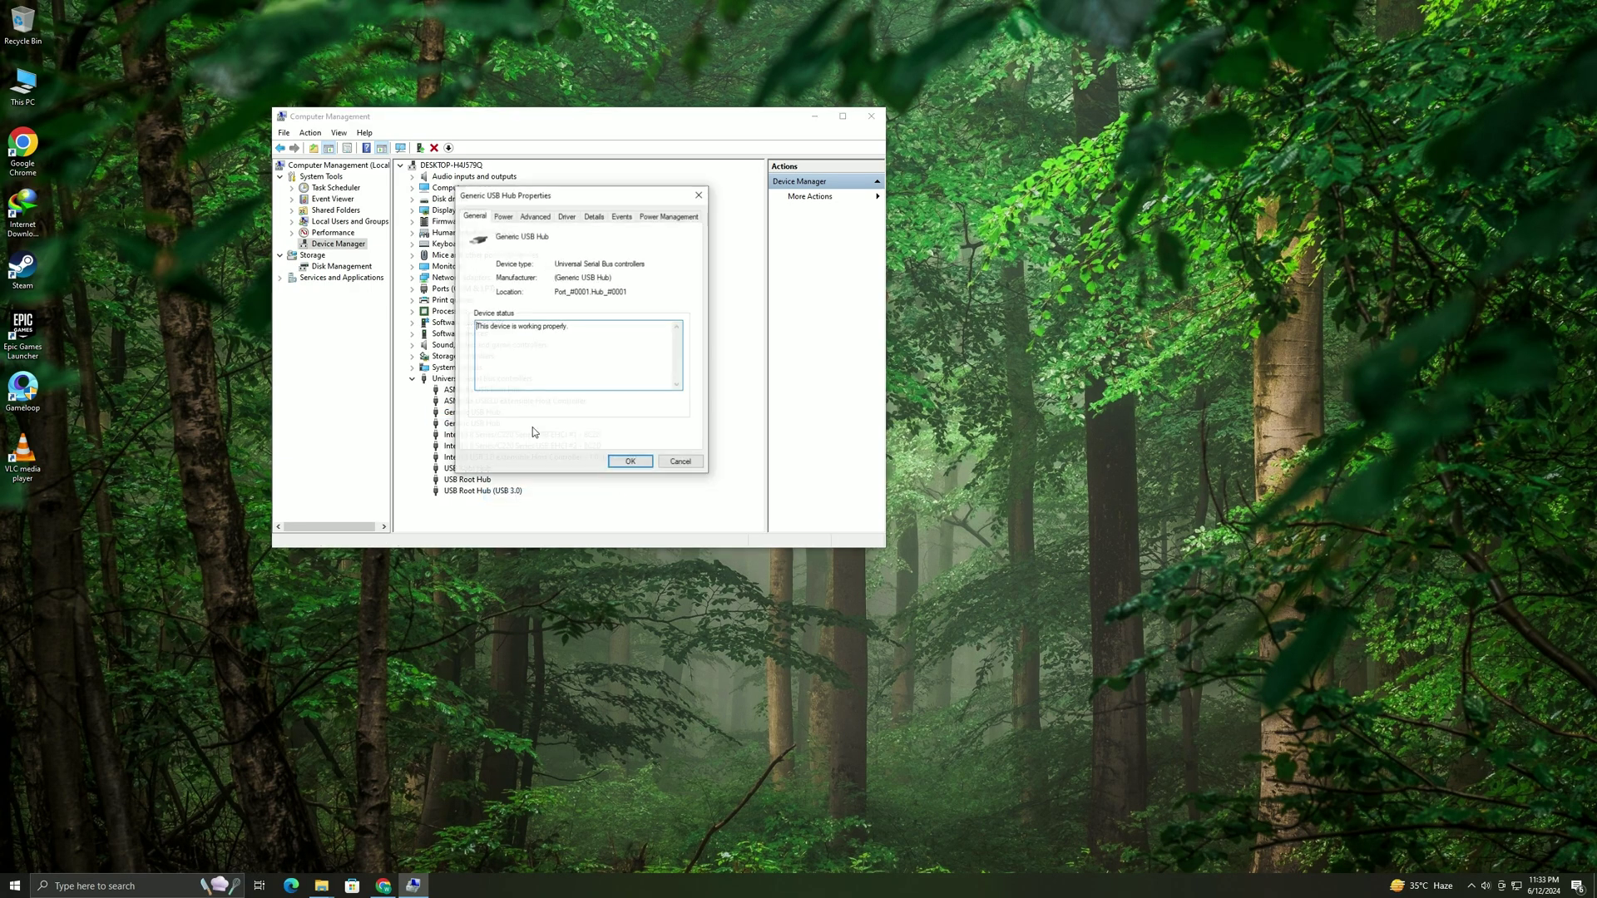
click(666, 216)
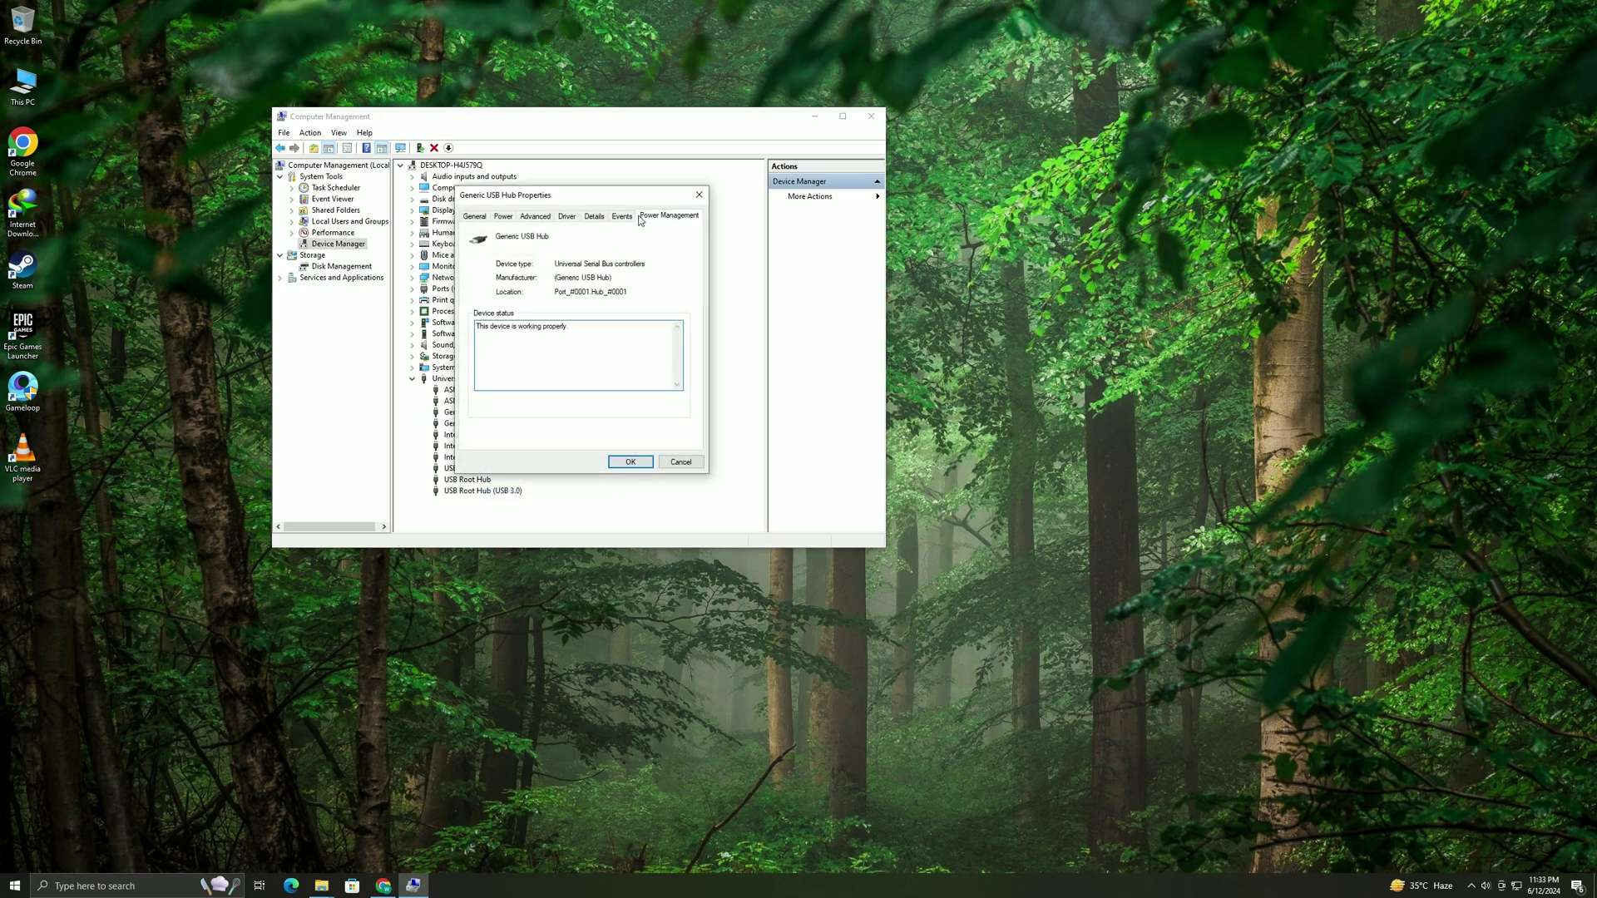
click(633, 461)
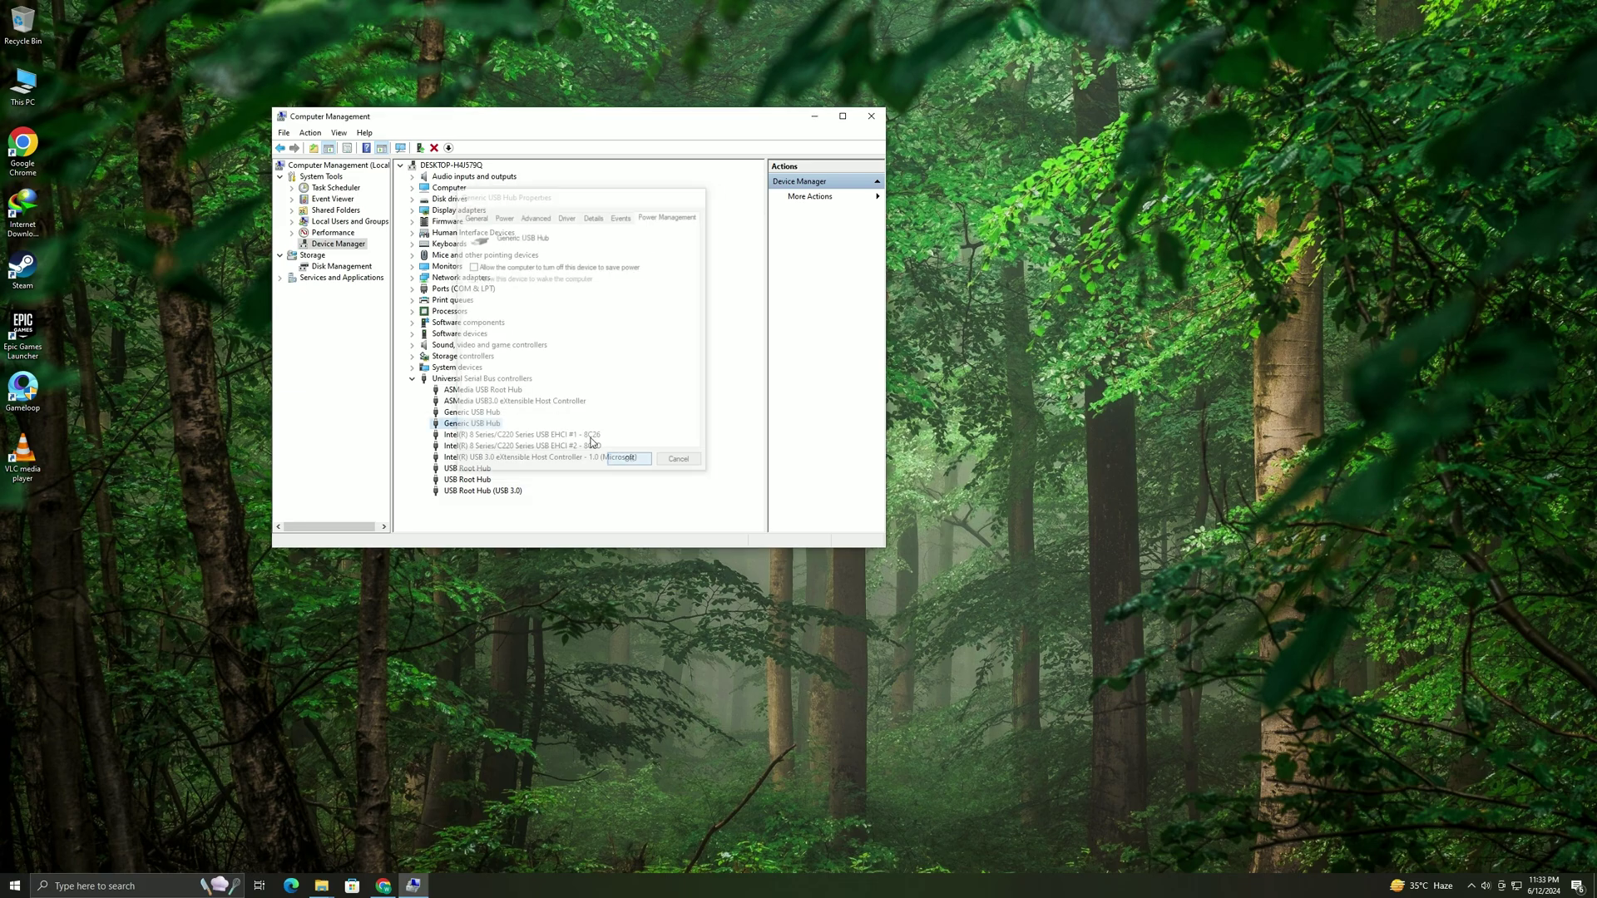
click(870, 115)
Step: Open the additional mouse options from the Mouse page of the Windows device settings
click(15, 886)
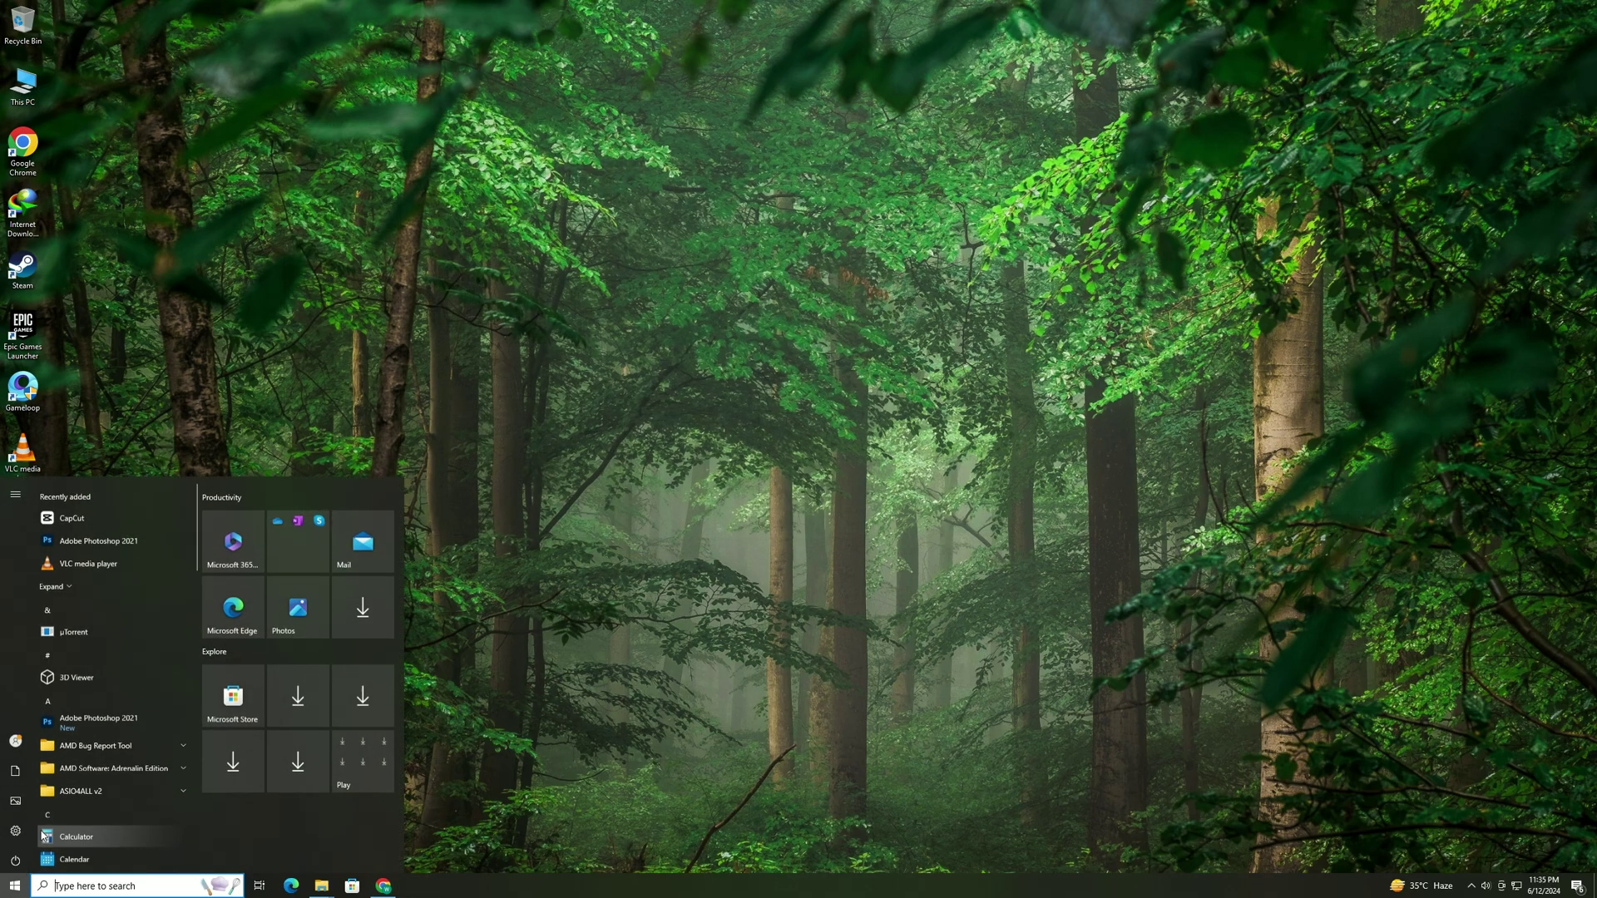
click(15, 819)
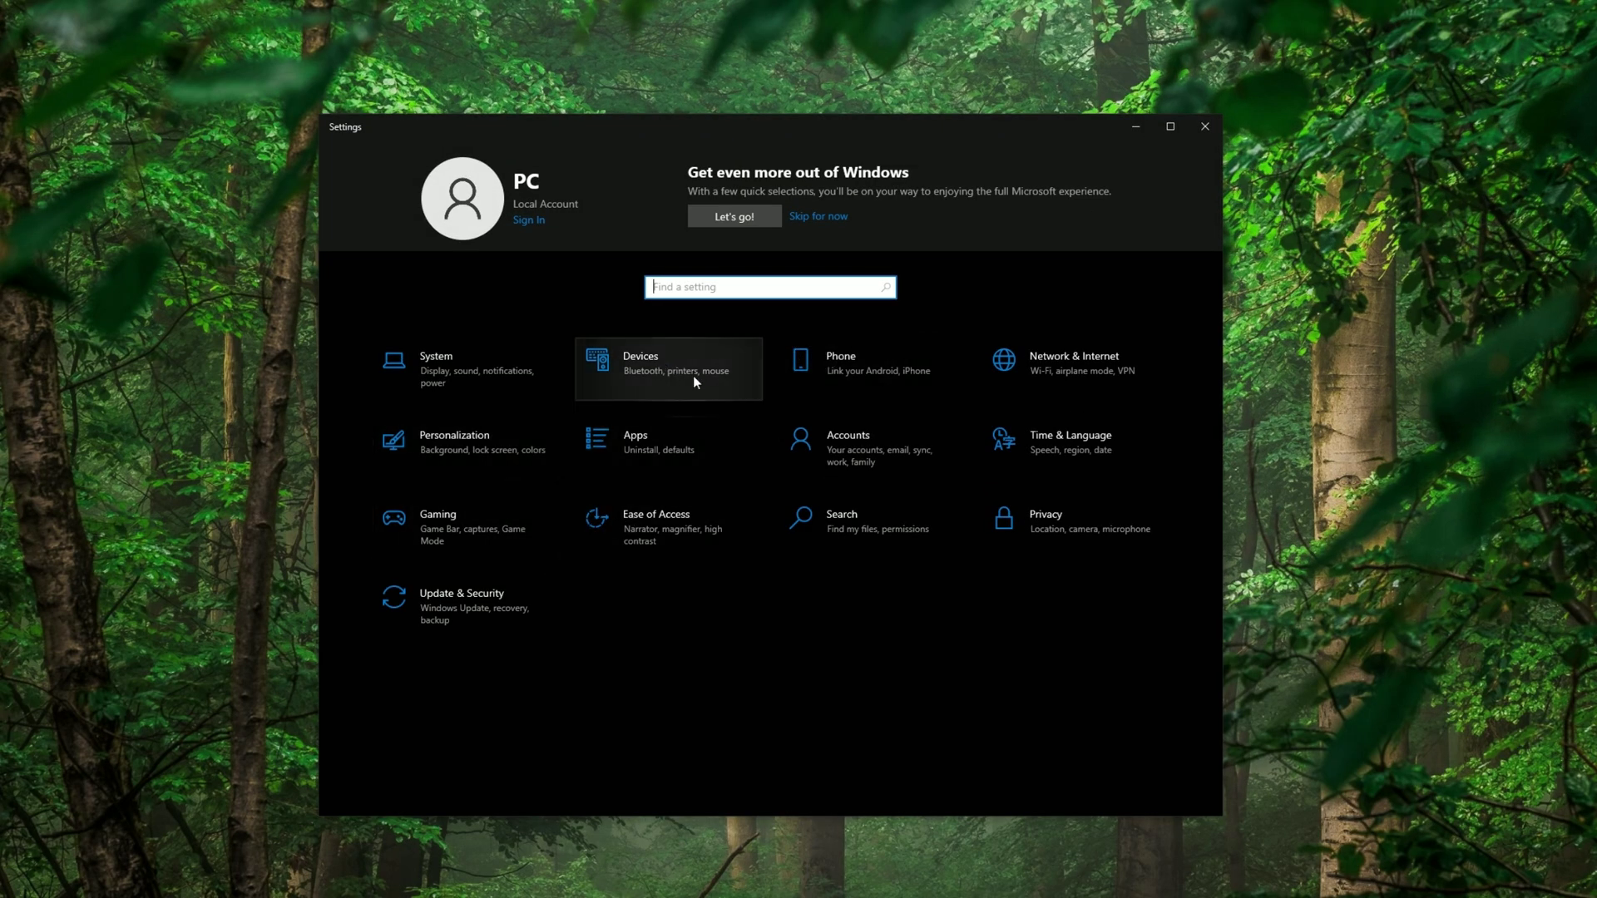
click(694, 381)
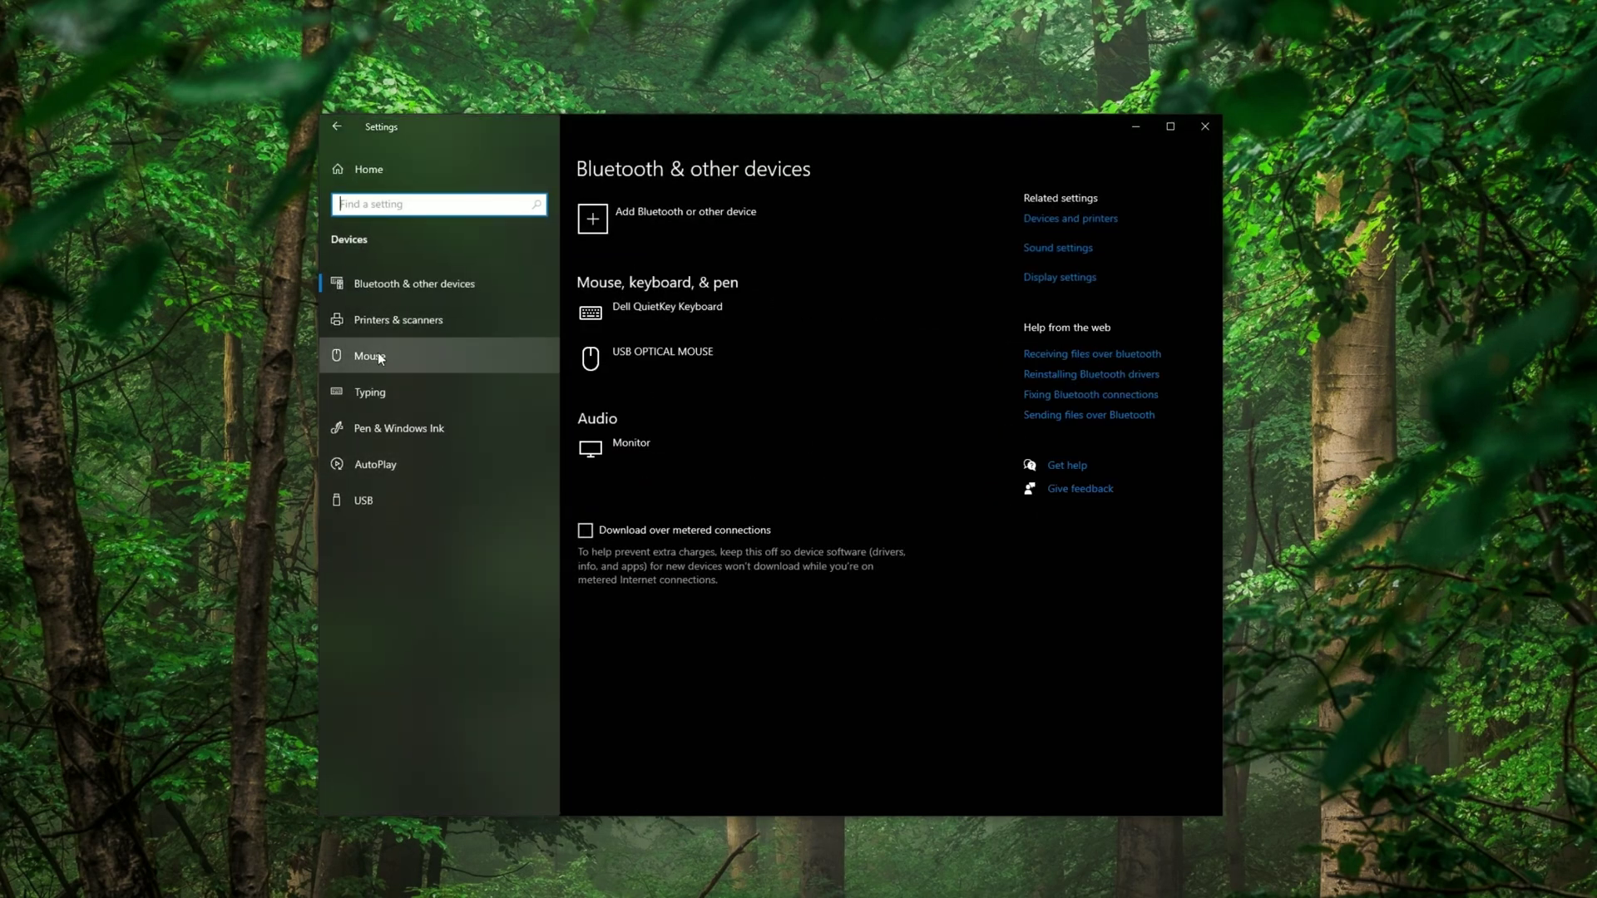
click(407, 363)
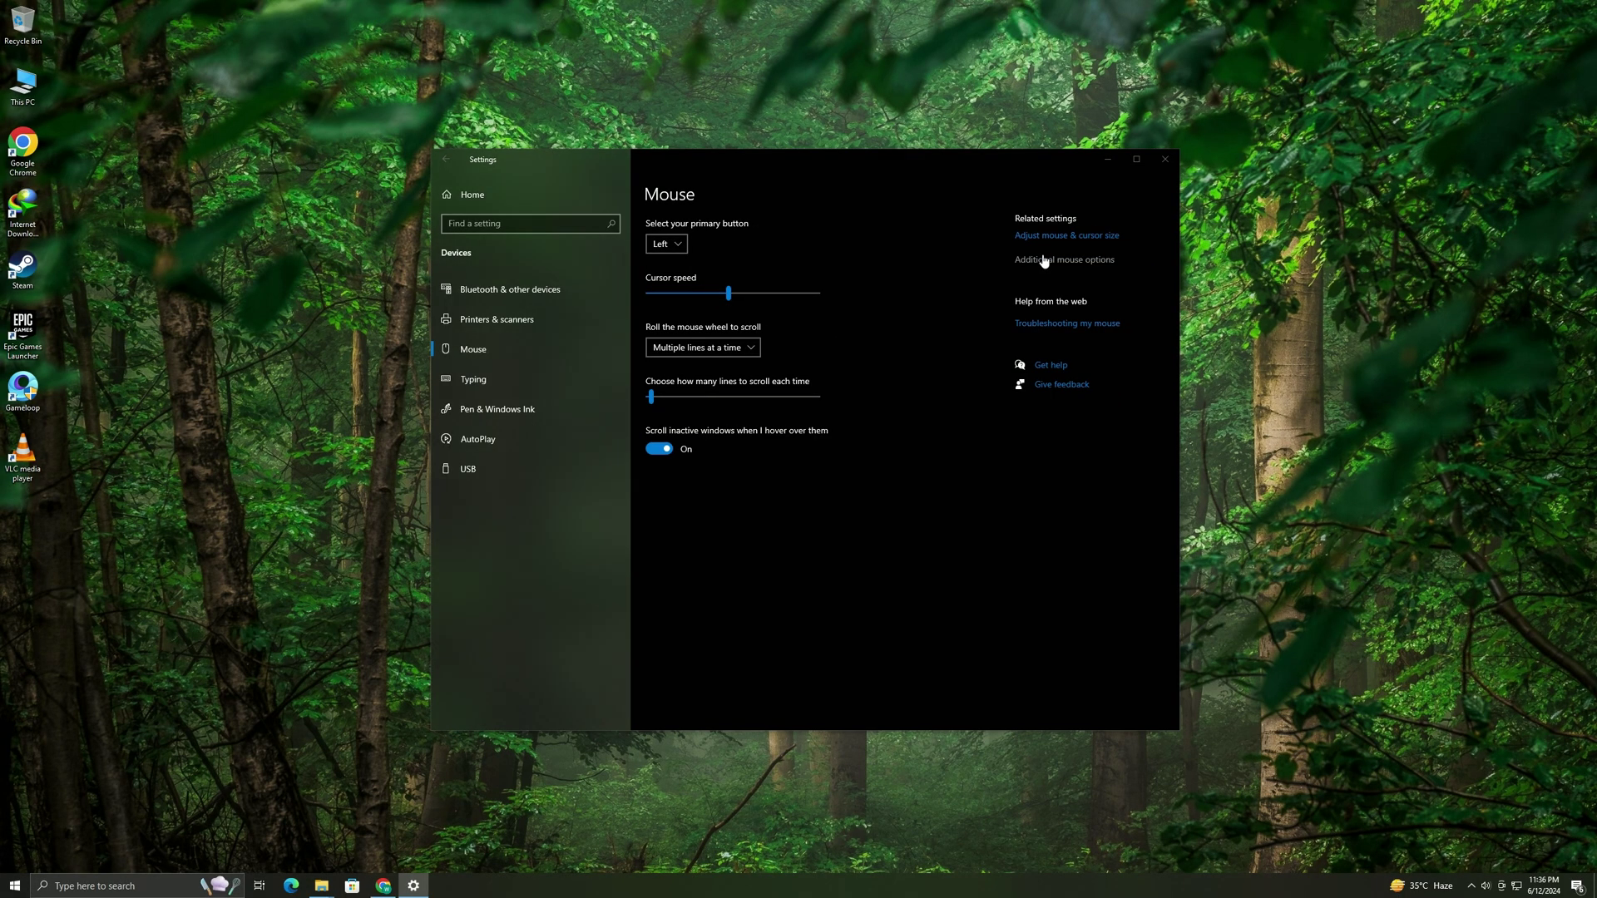
click(1044, 261)
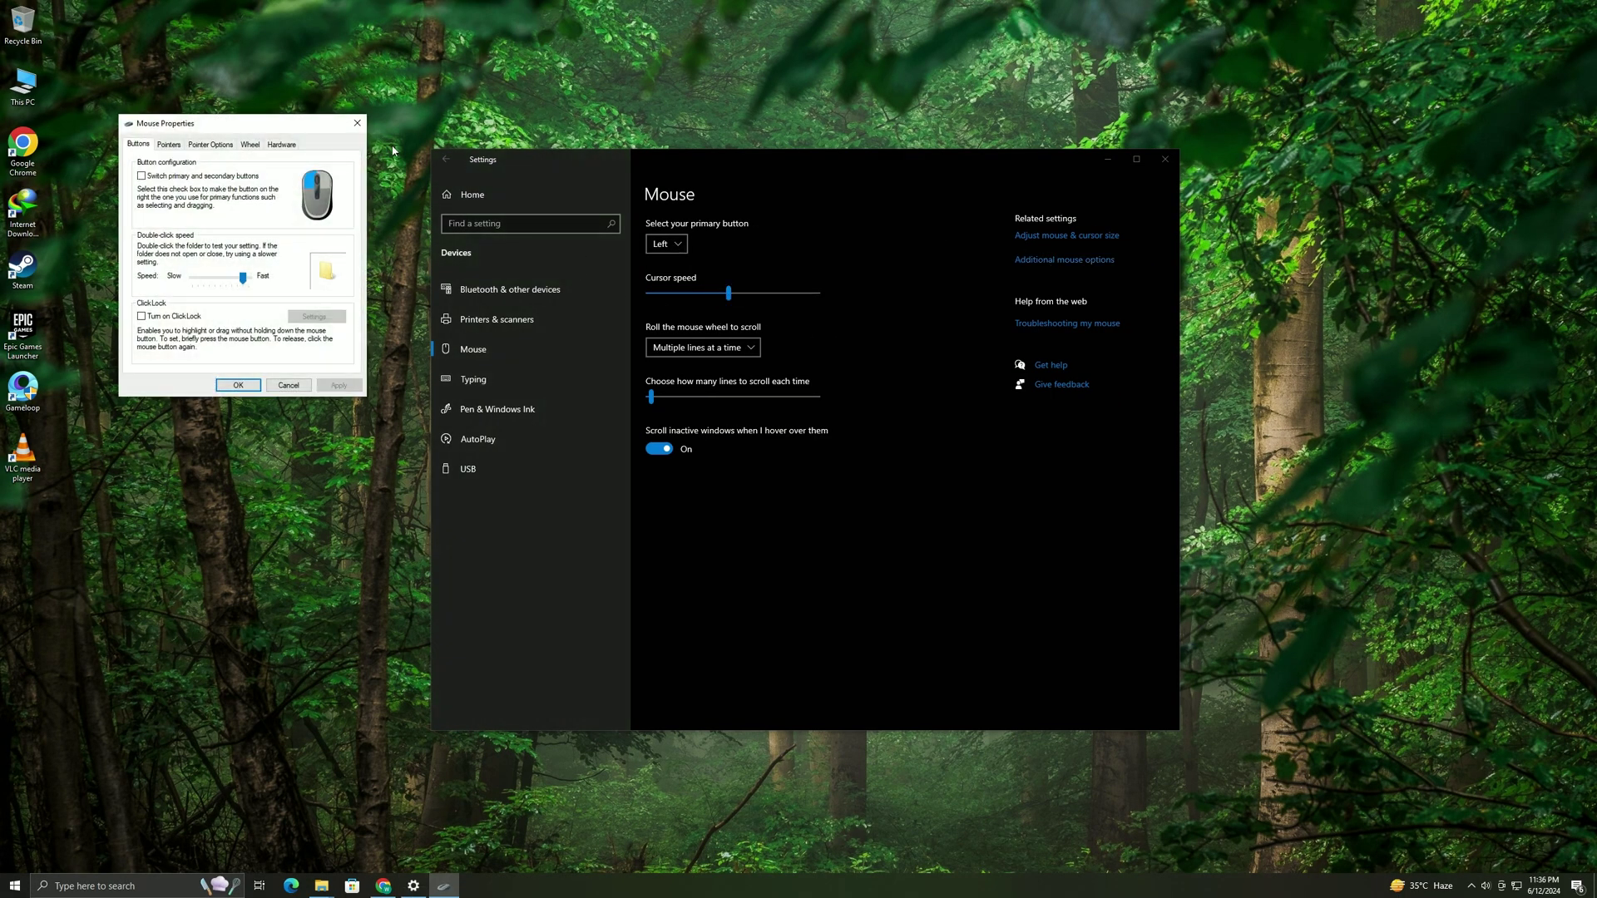
Step: Set the mouse double-click speed close to Fast and apply it
drag(226, 125, 342, 261)
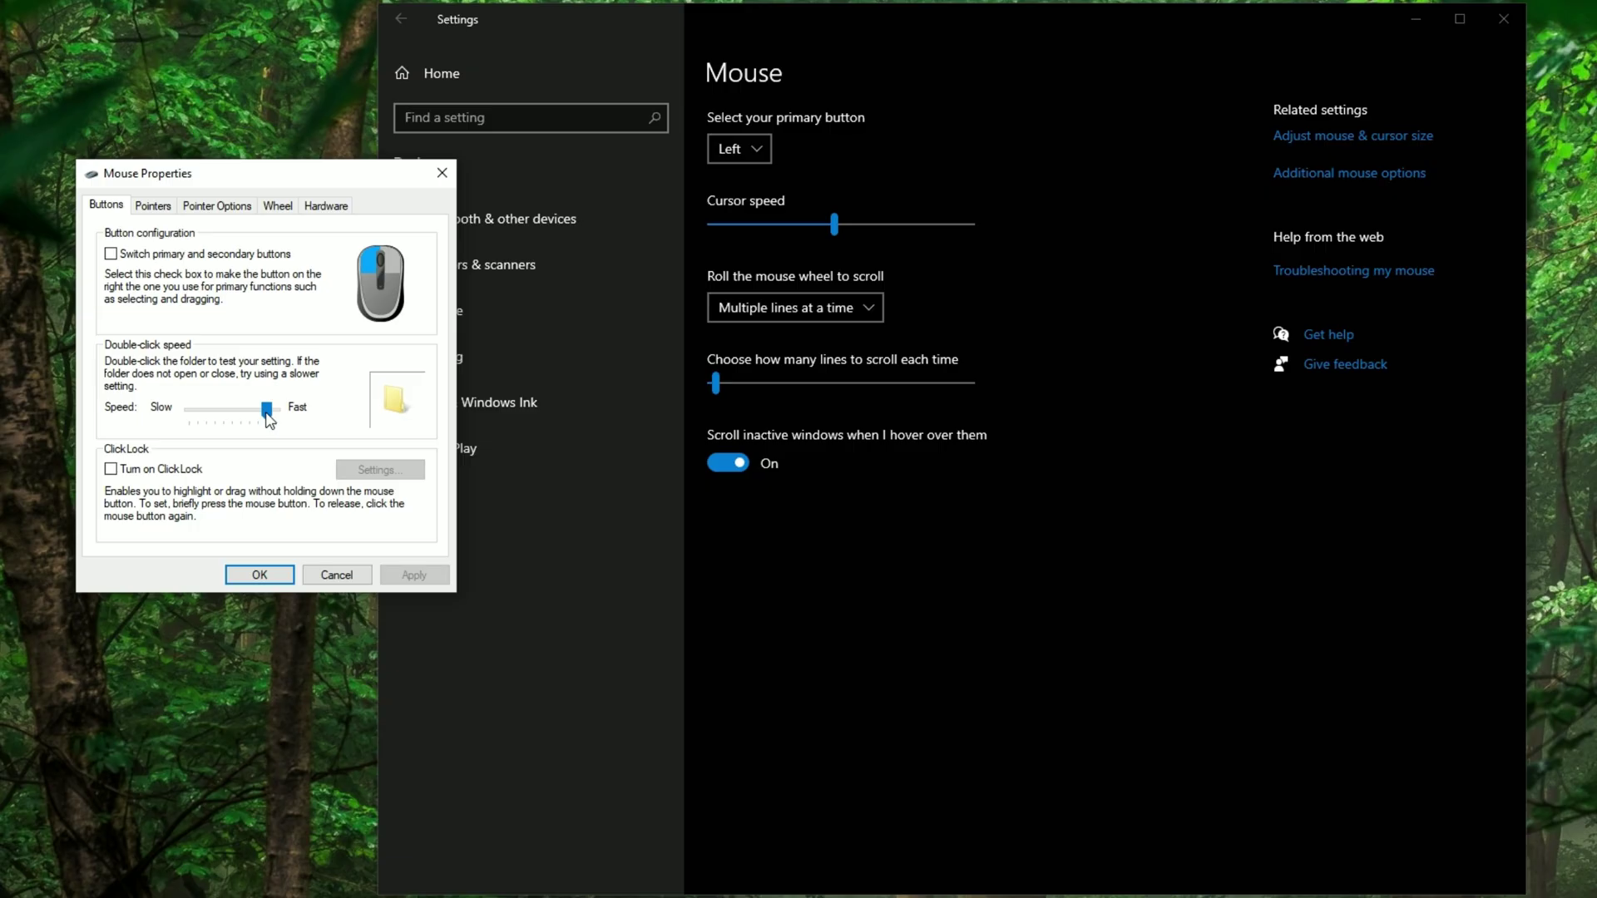
drag(258, 415, 266, 410)
click(413, 574)
Step: Disable Enhance pointer precision, apply the change and close Mouse Properties
click(155, 206)
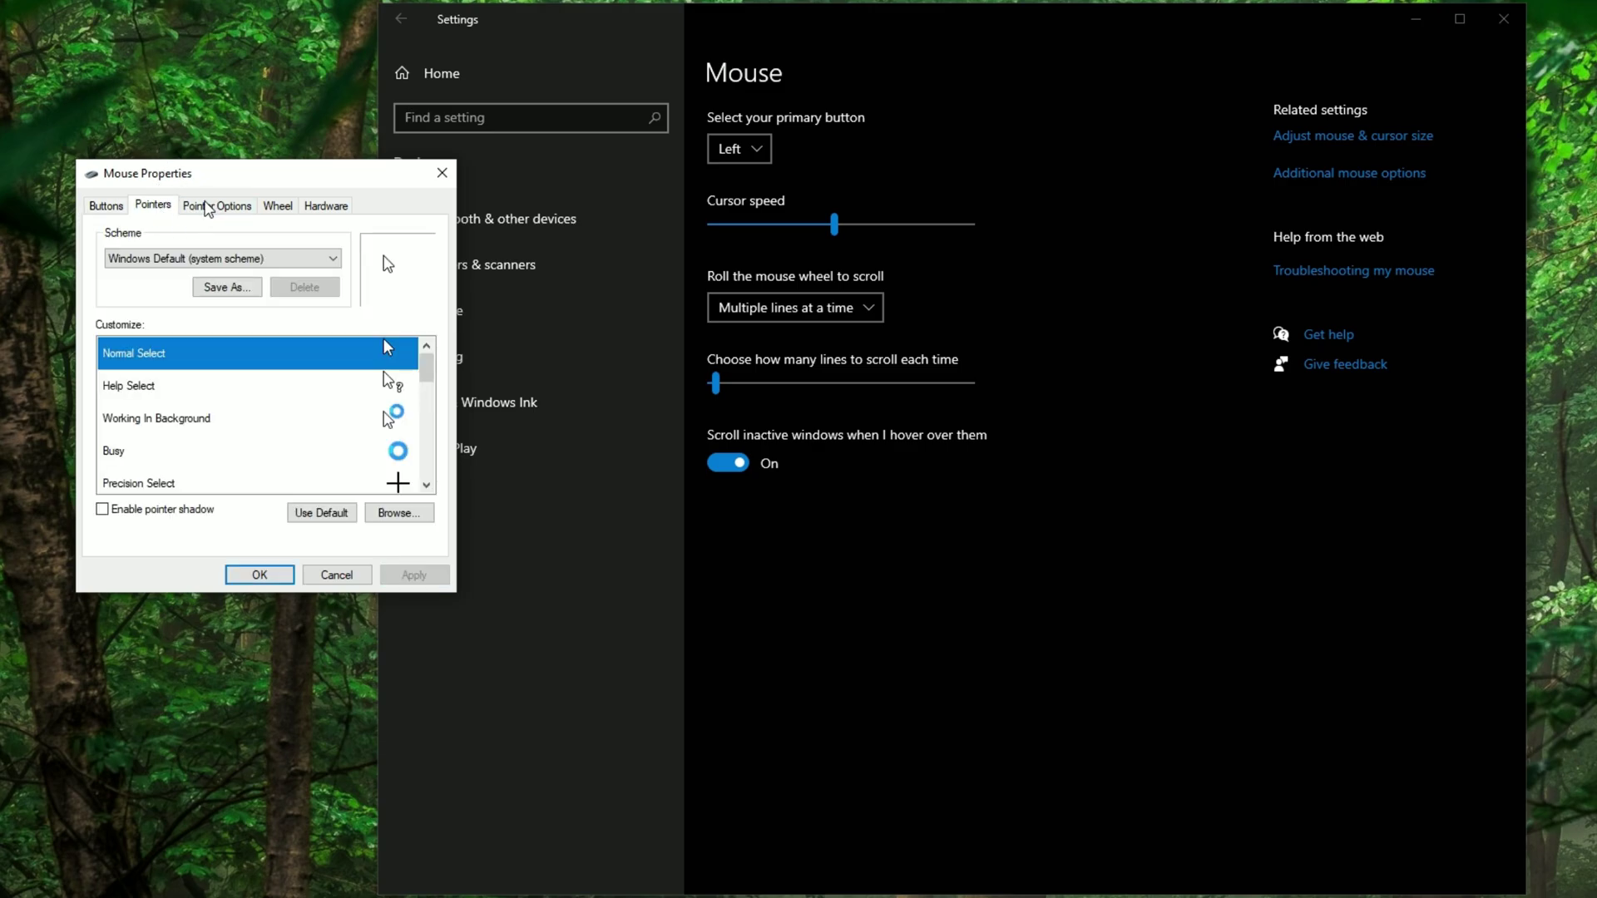
click(214, 204)
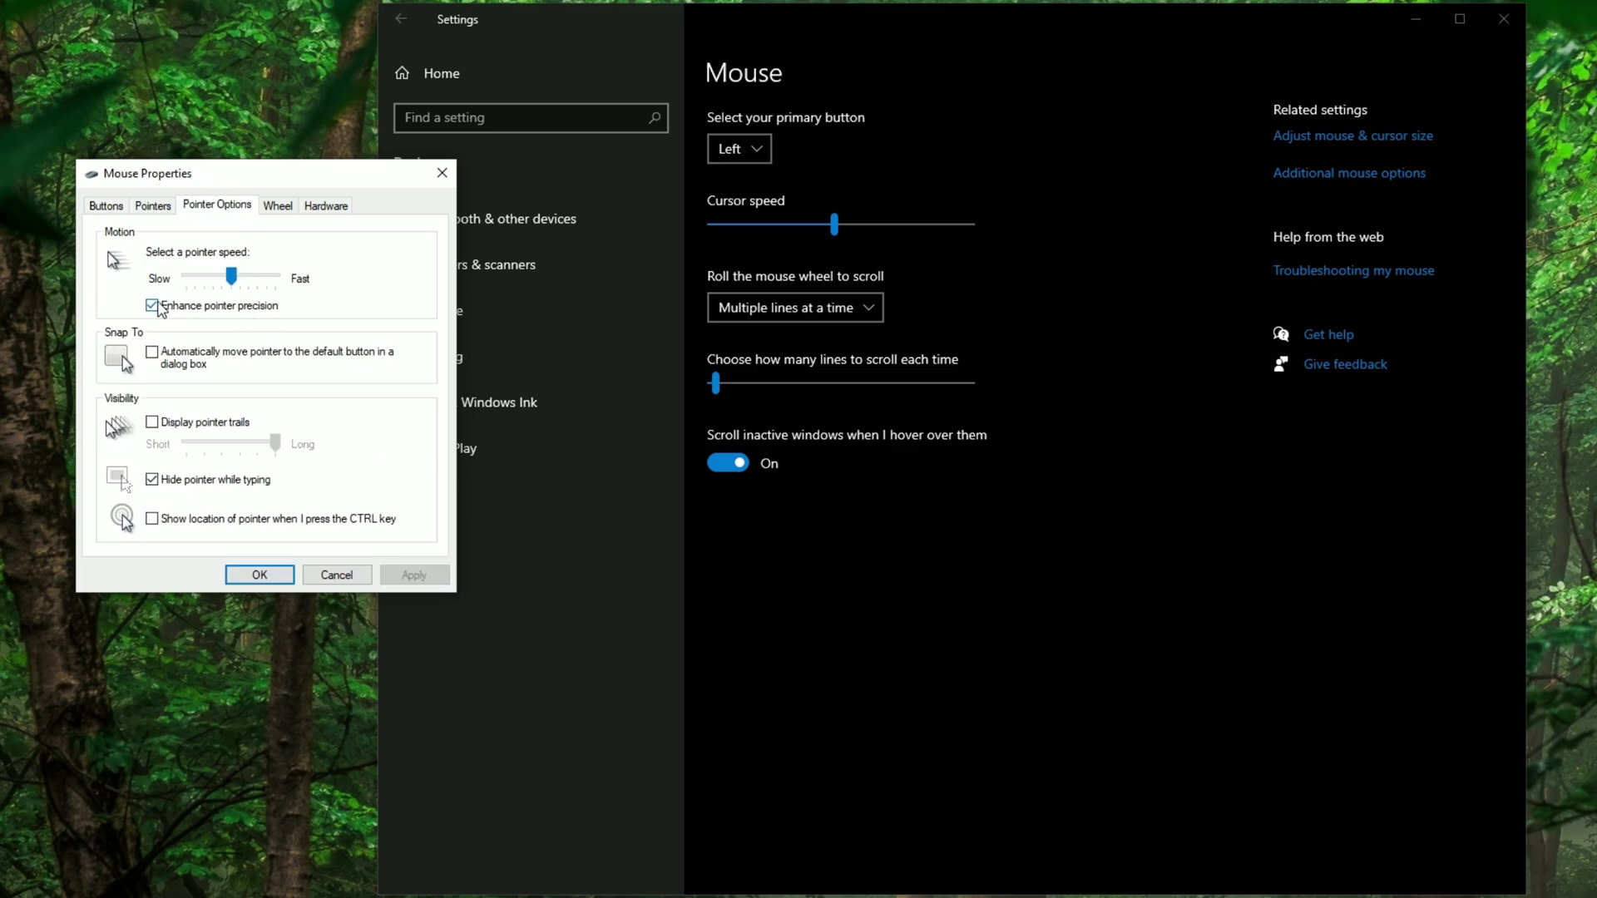
click(152, 306)
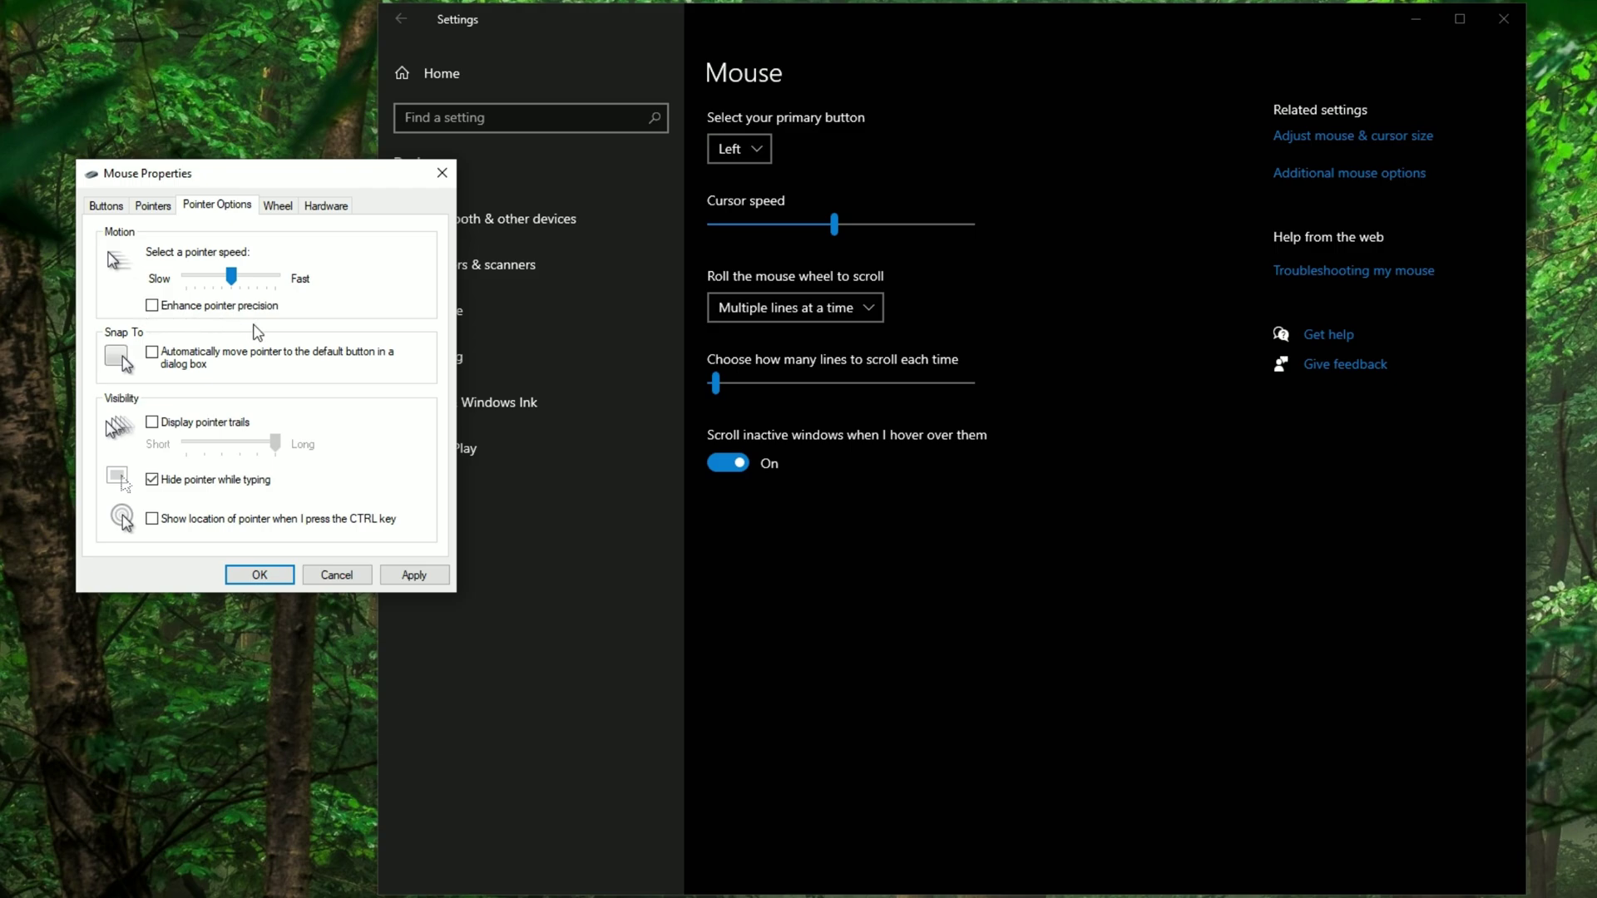
click(405, 580)
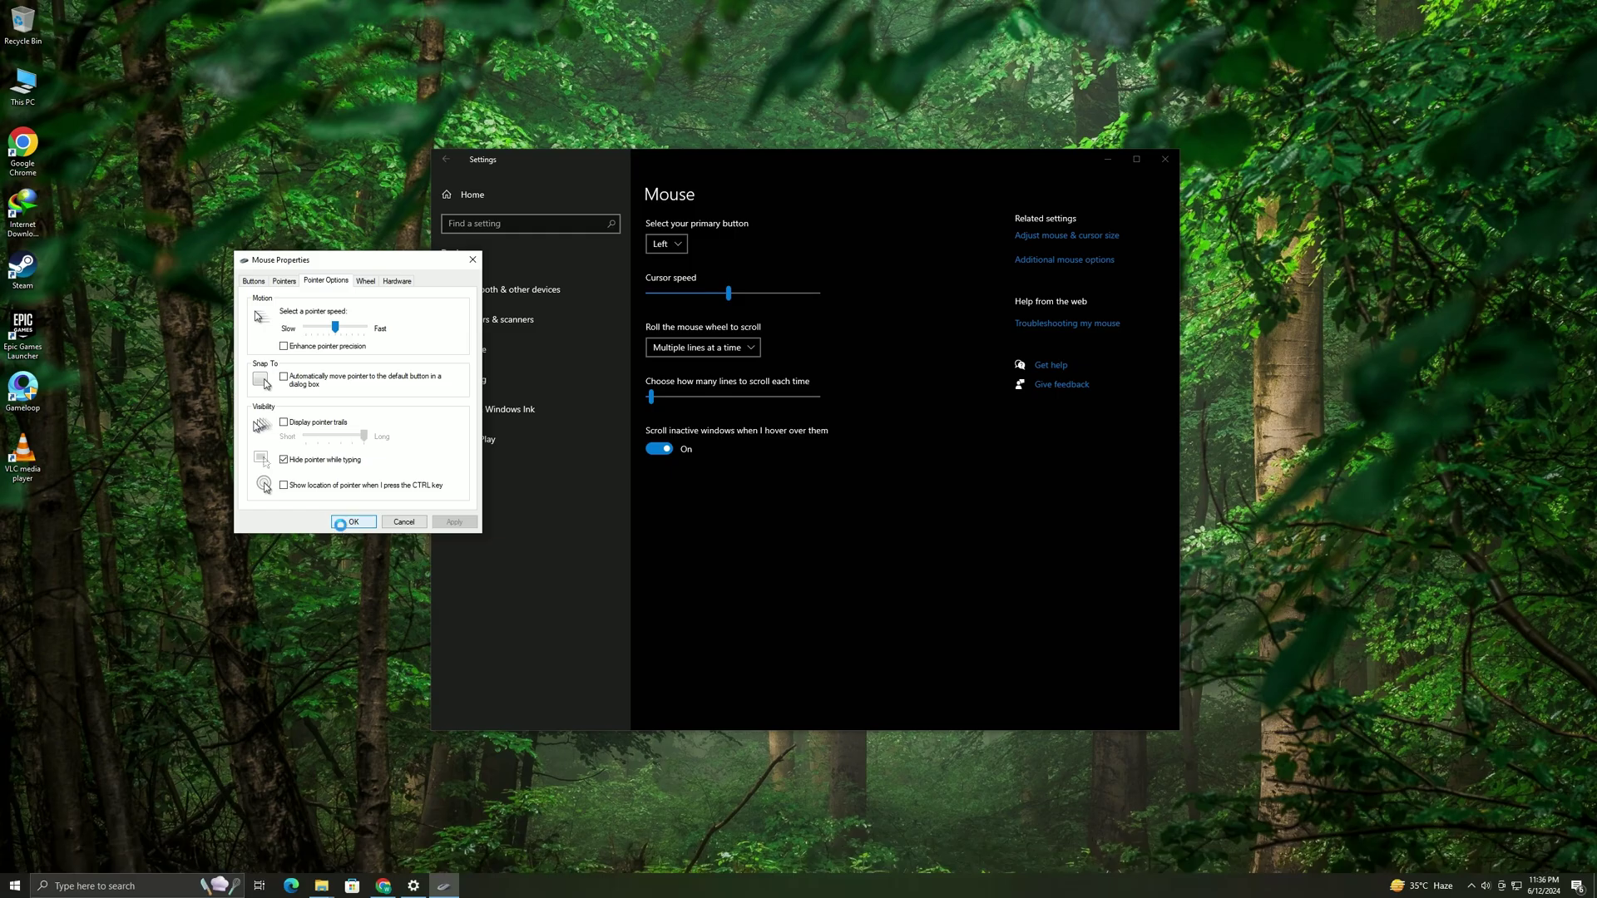
click(351, 521)
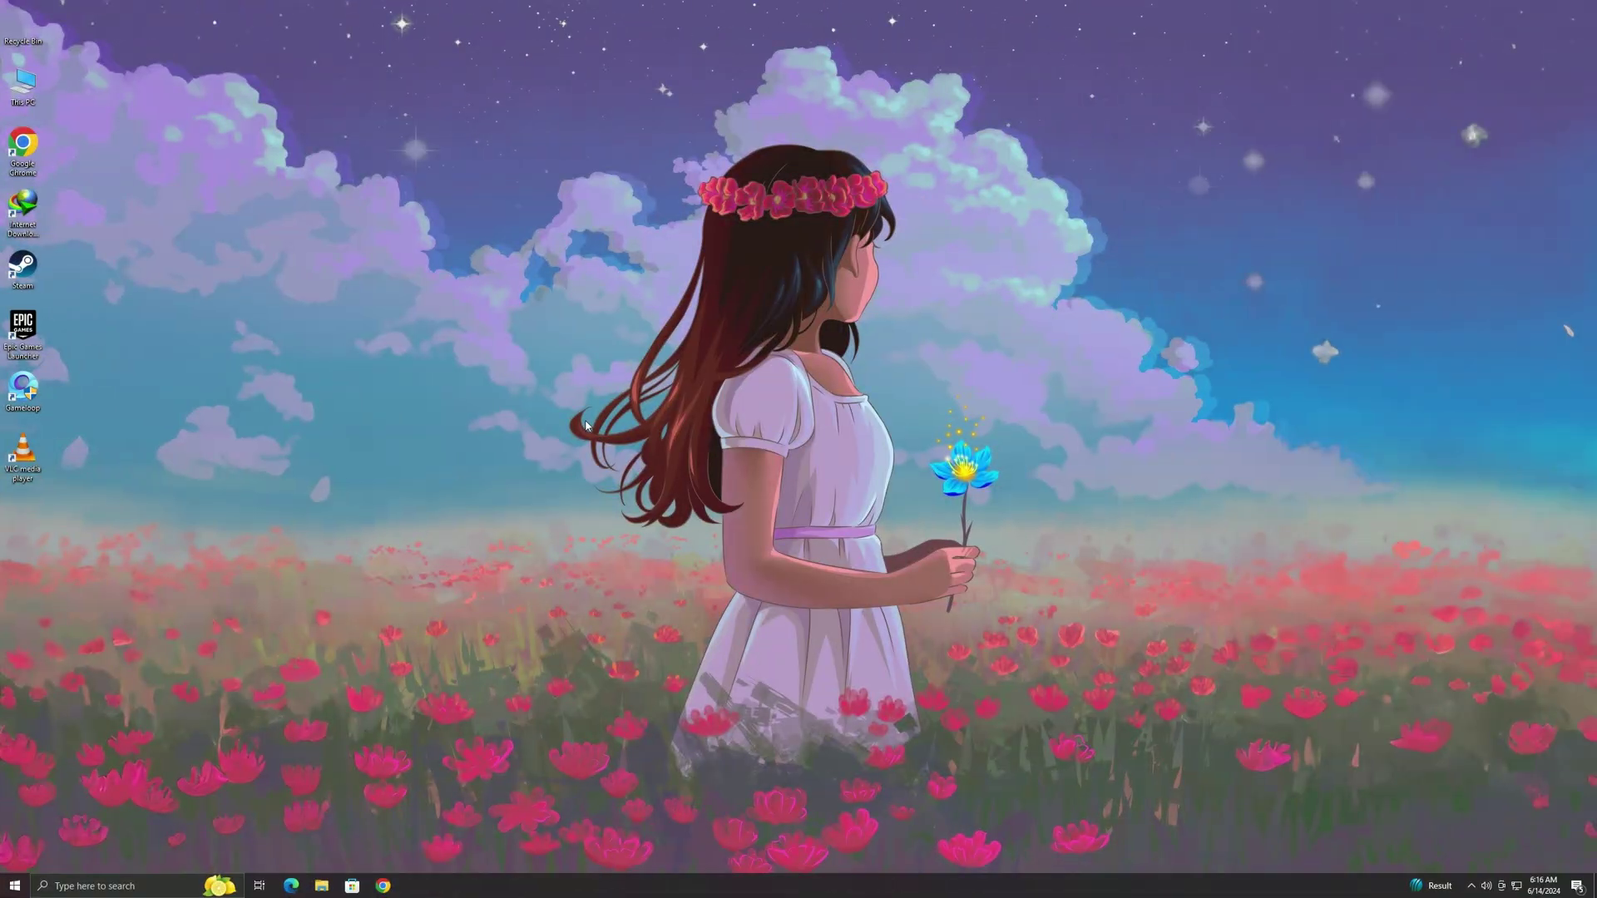
Step: Open the prefetch folder with the Run command and grant permanent access to it
key(super+r)
text(p)
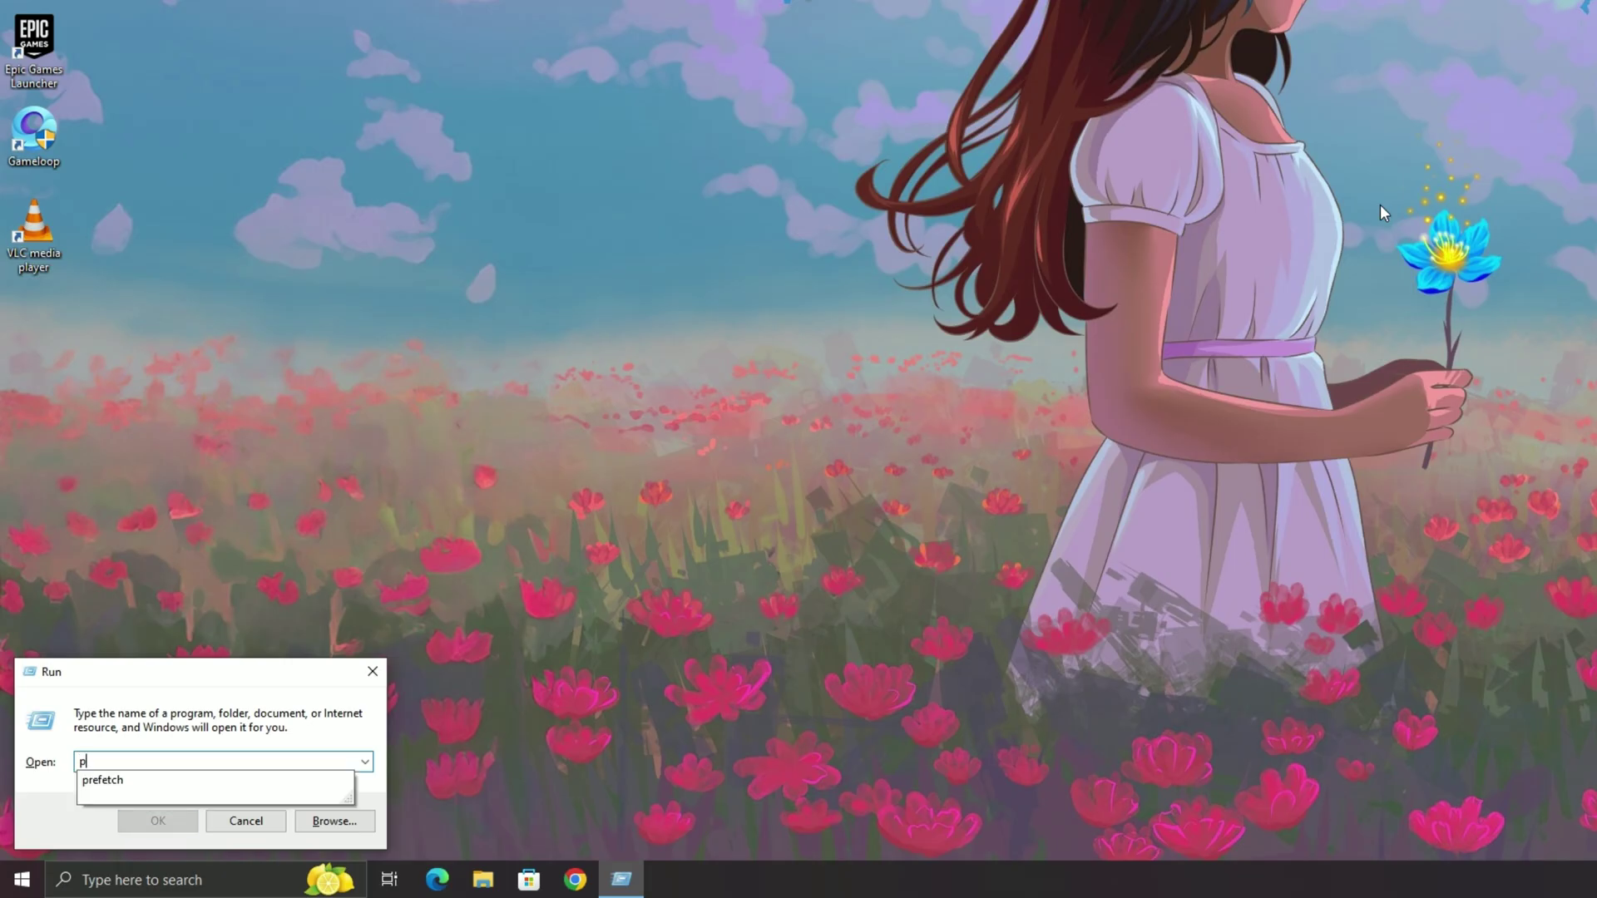
text(refetch)
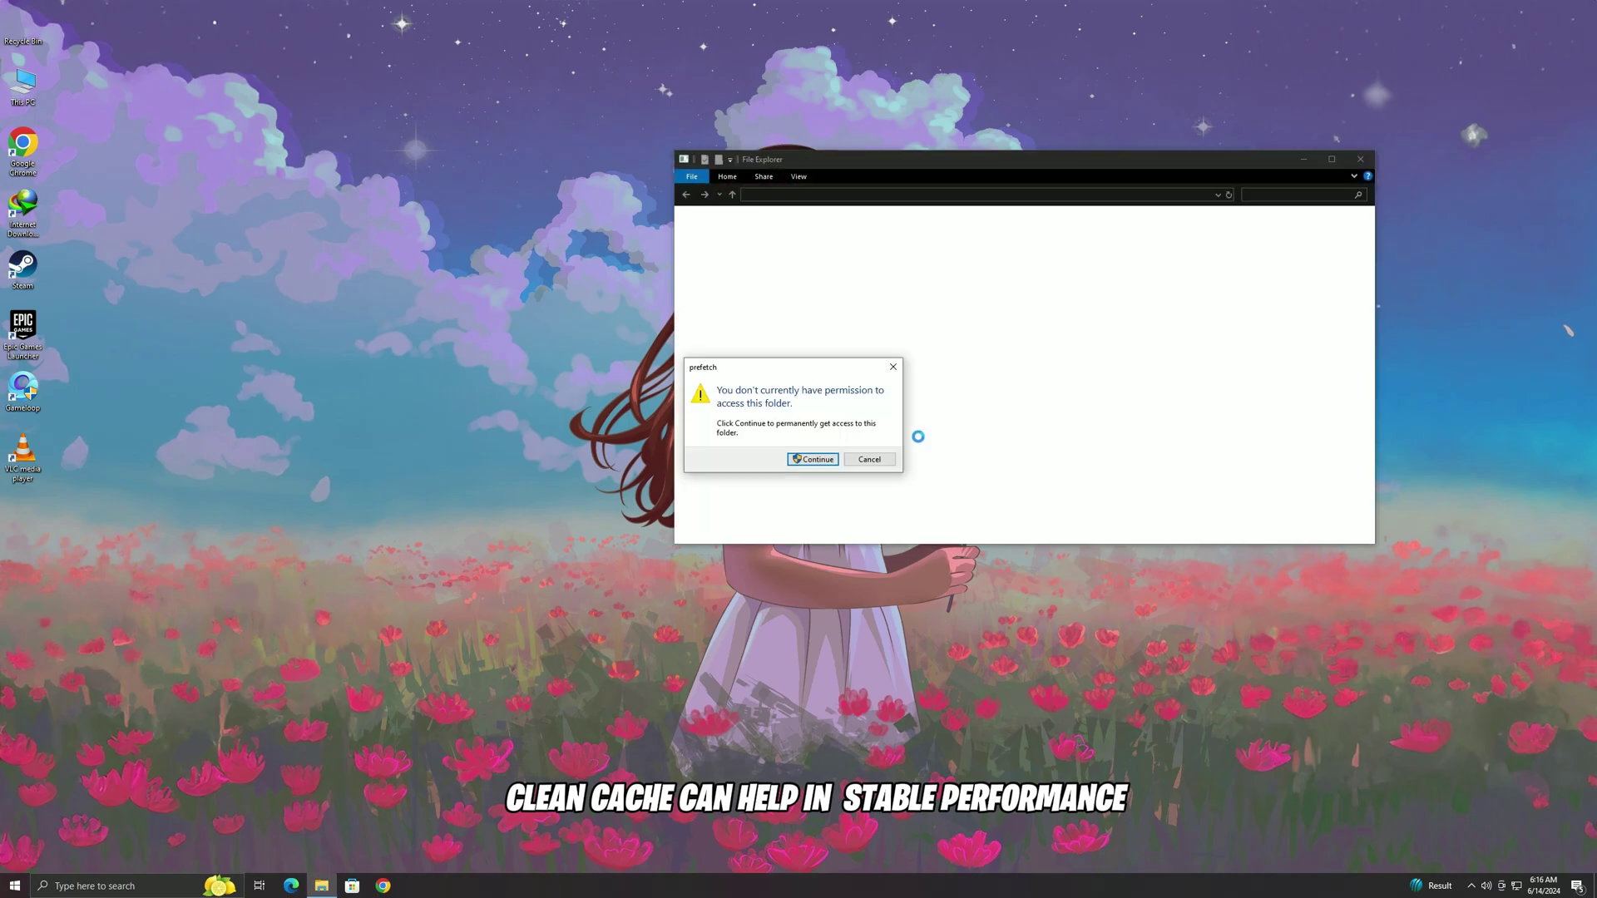
click(819, 462)
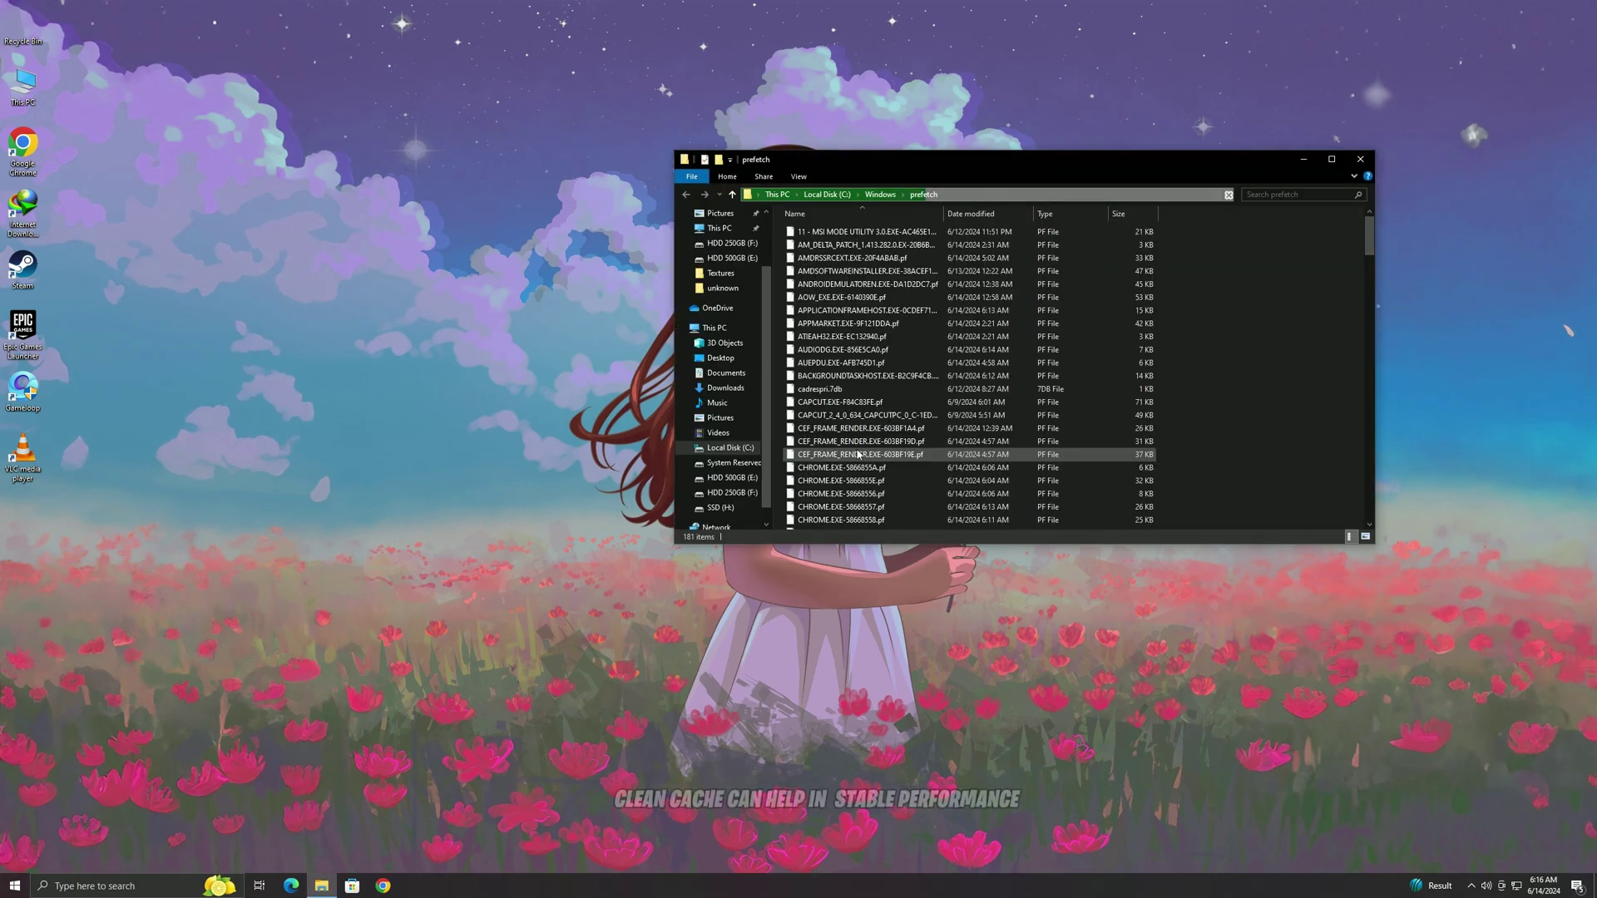
Step: Delete all files in the prefetch folder and close File Explorer
click(868, 379)
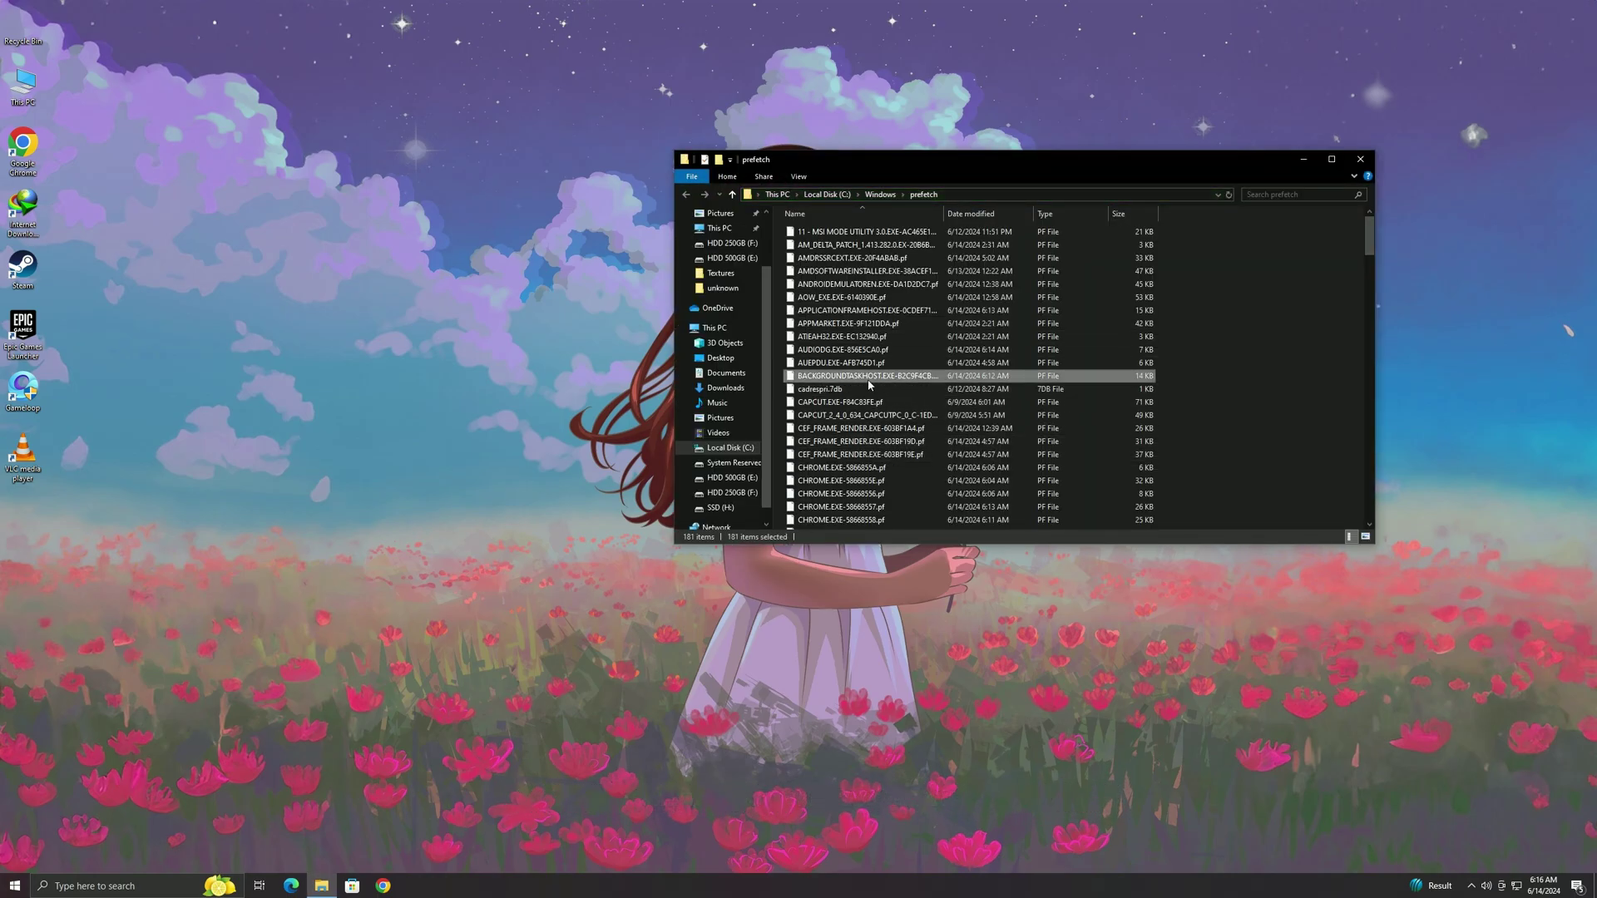
right_click(870, 327)
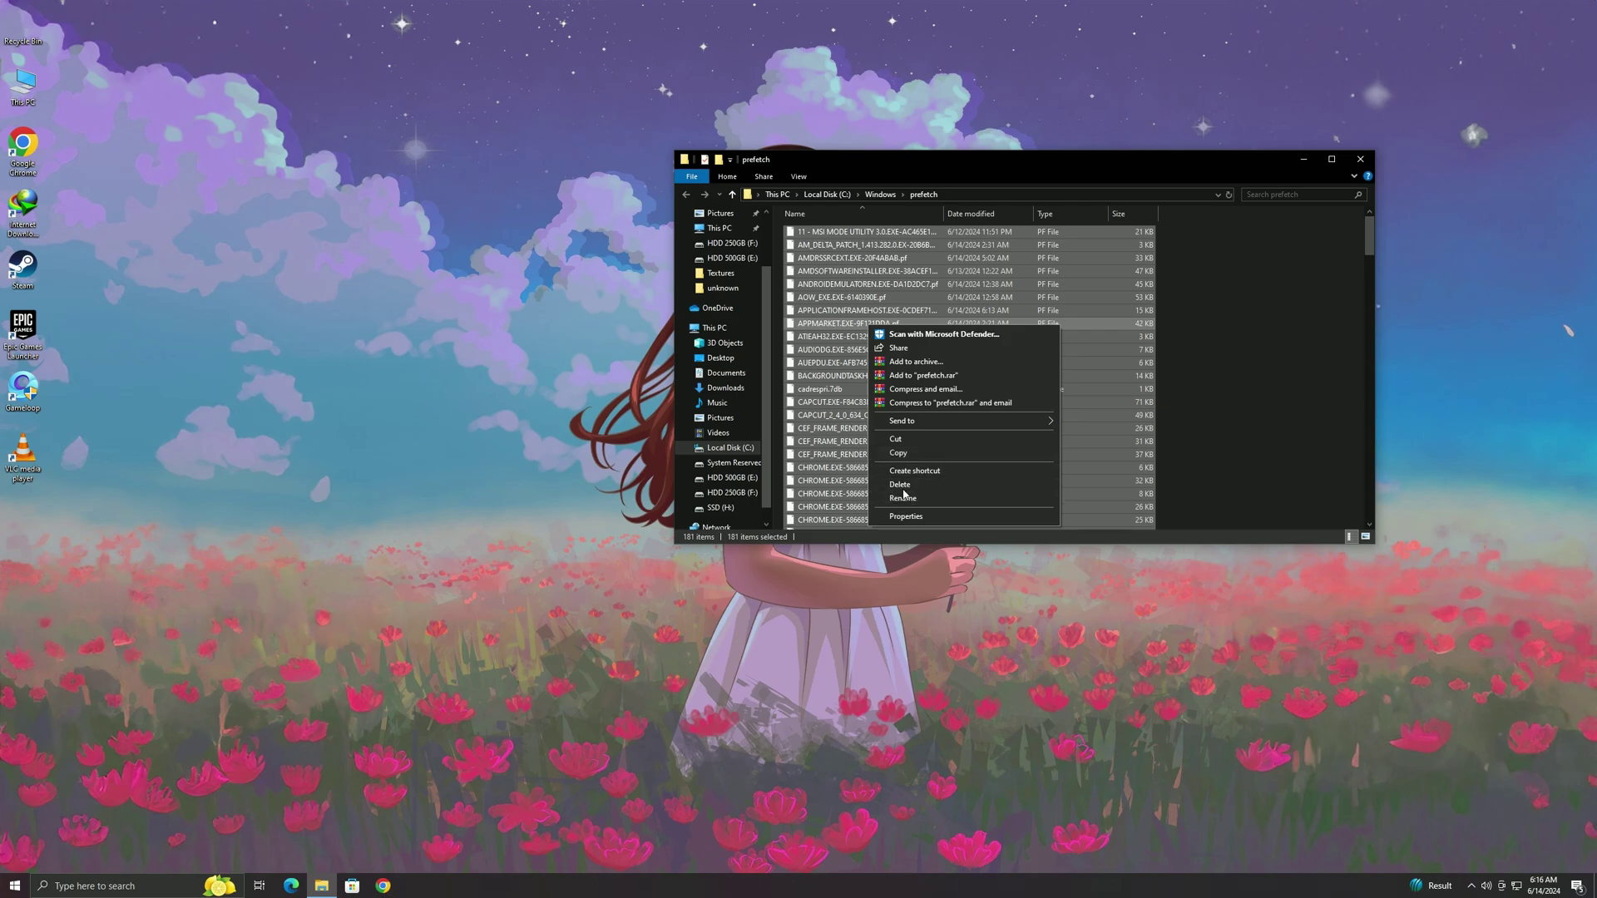
click(900, 487)
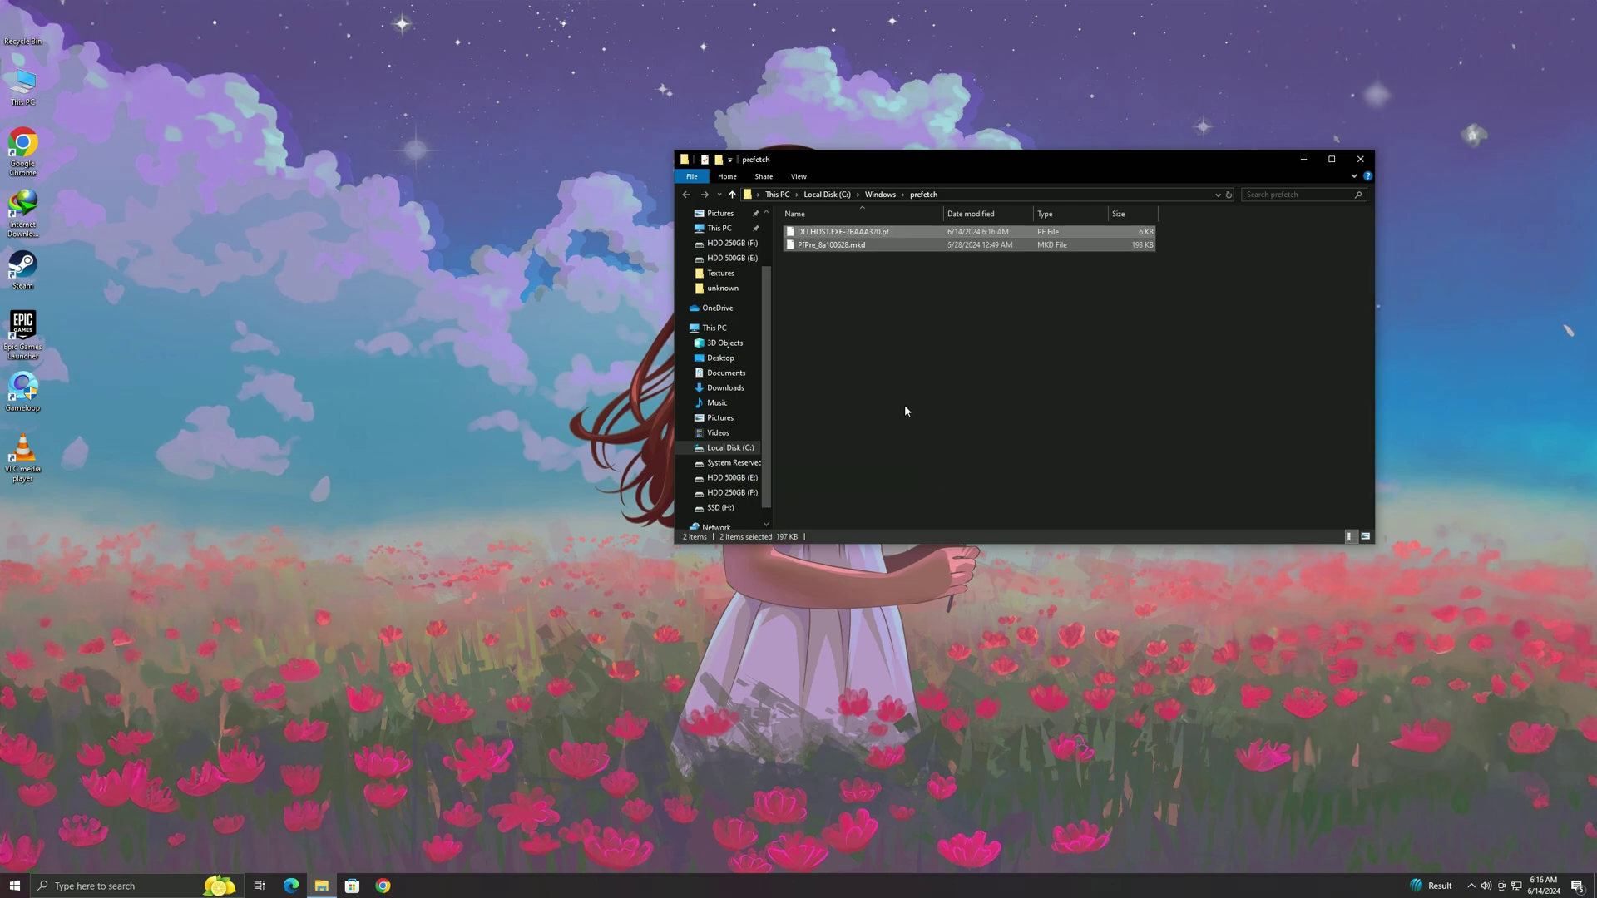
click(1360, 158)
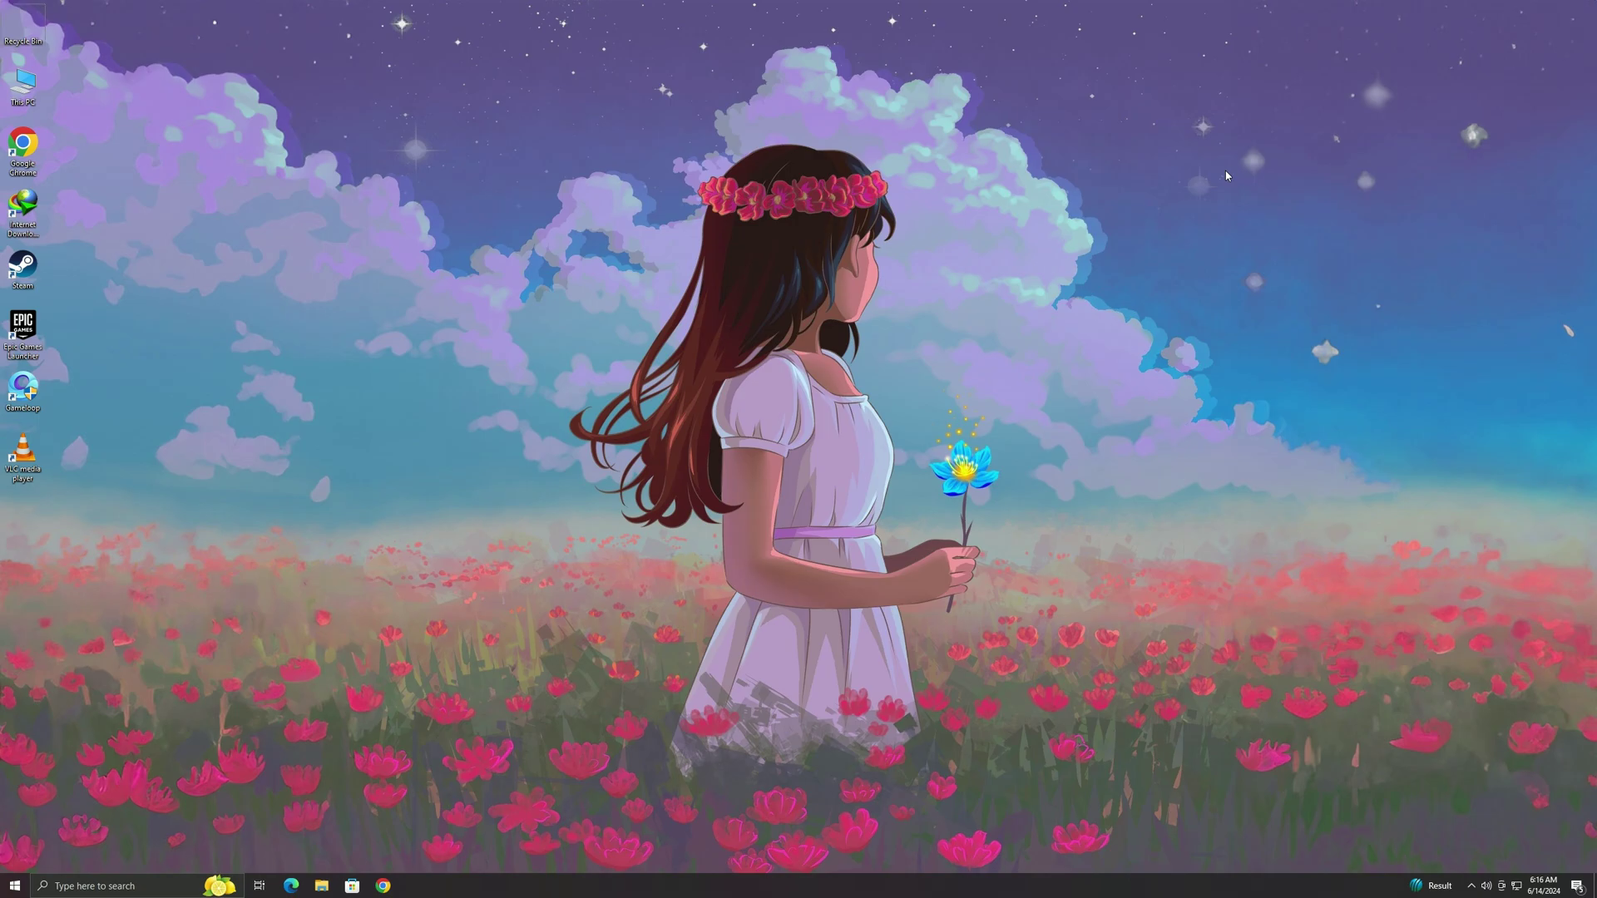
Step: Open the Windows temp folder with the Run command
key(super+r)
key(BackSpace)
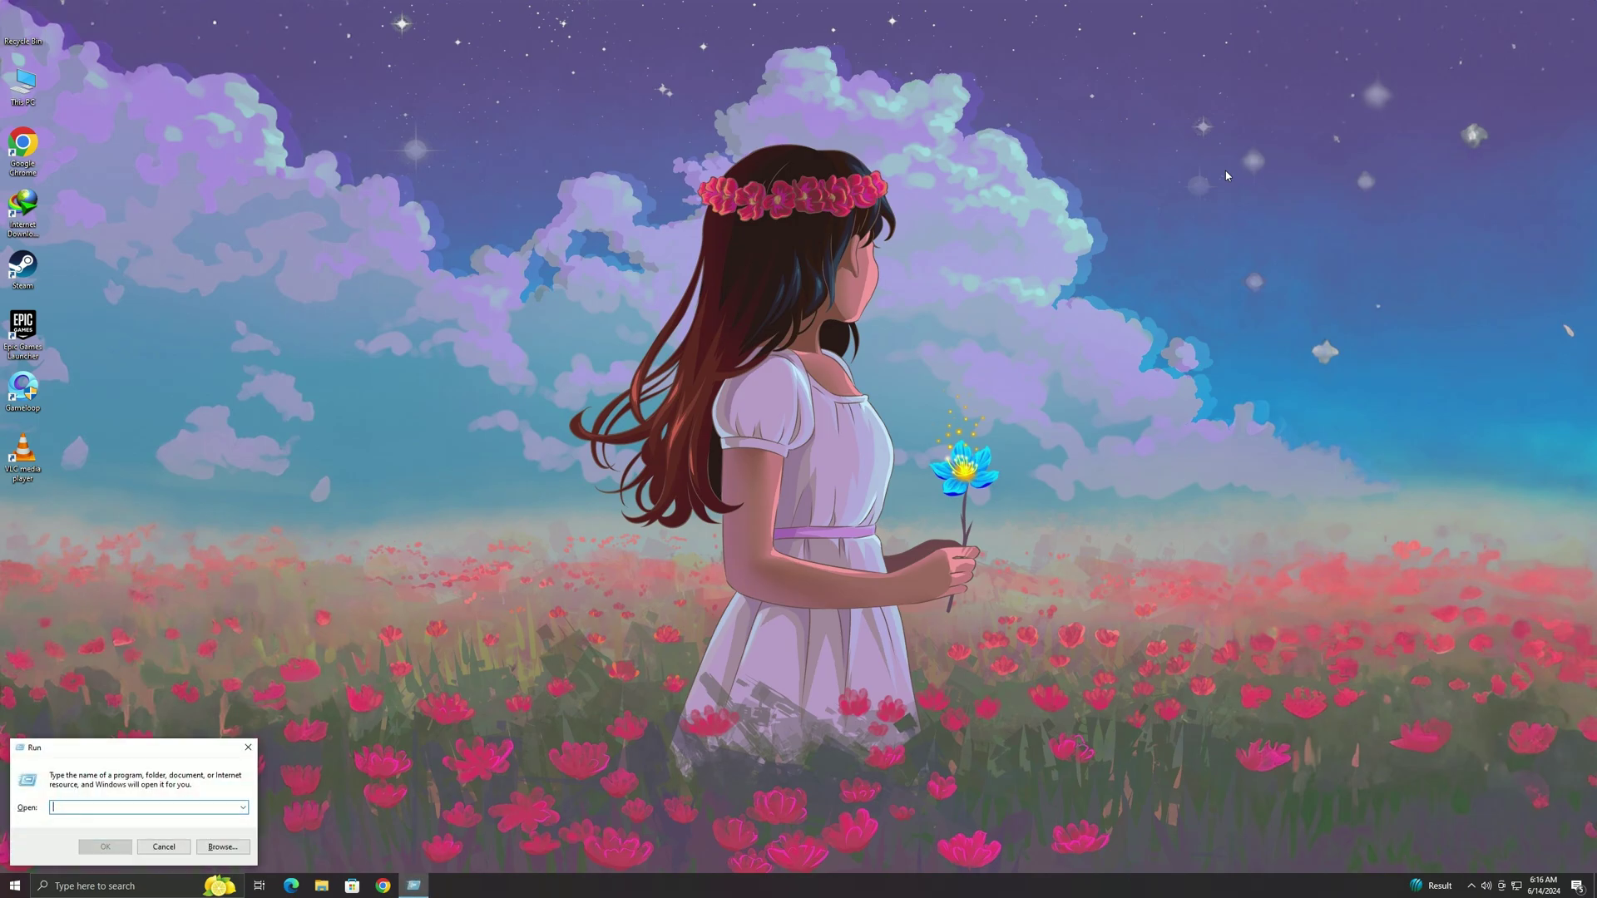
text(t)
text(e)
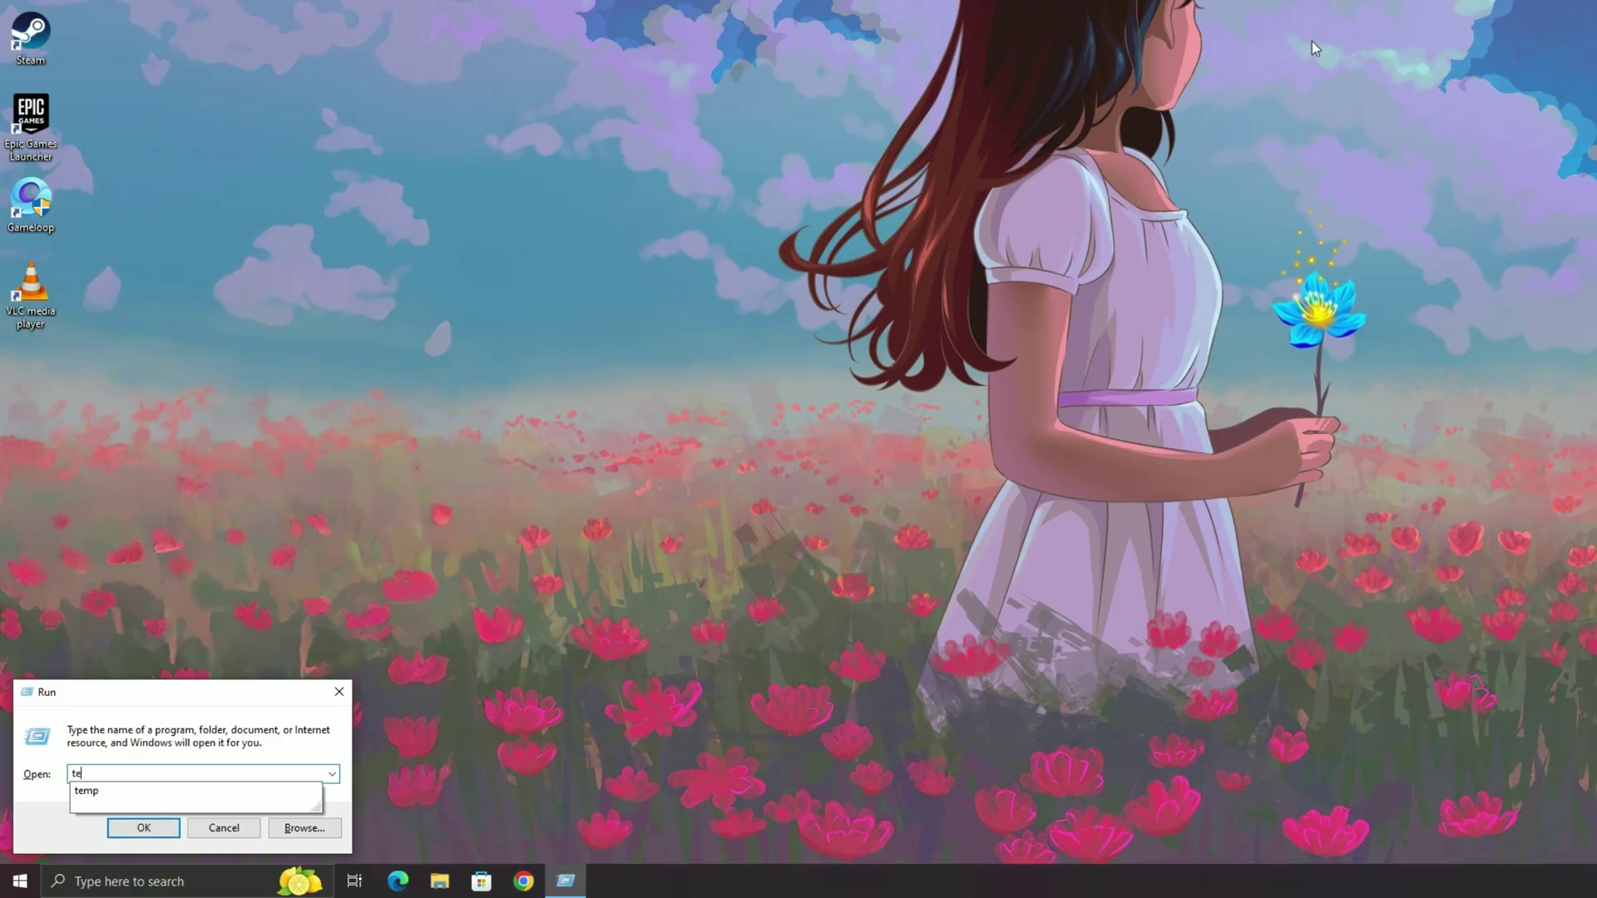
click(89, 791)
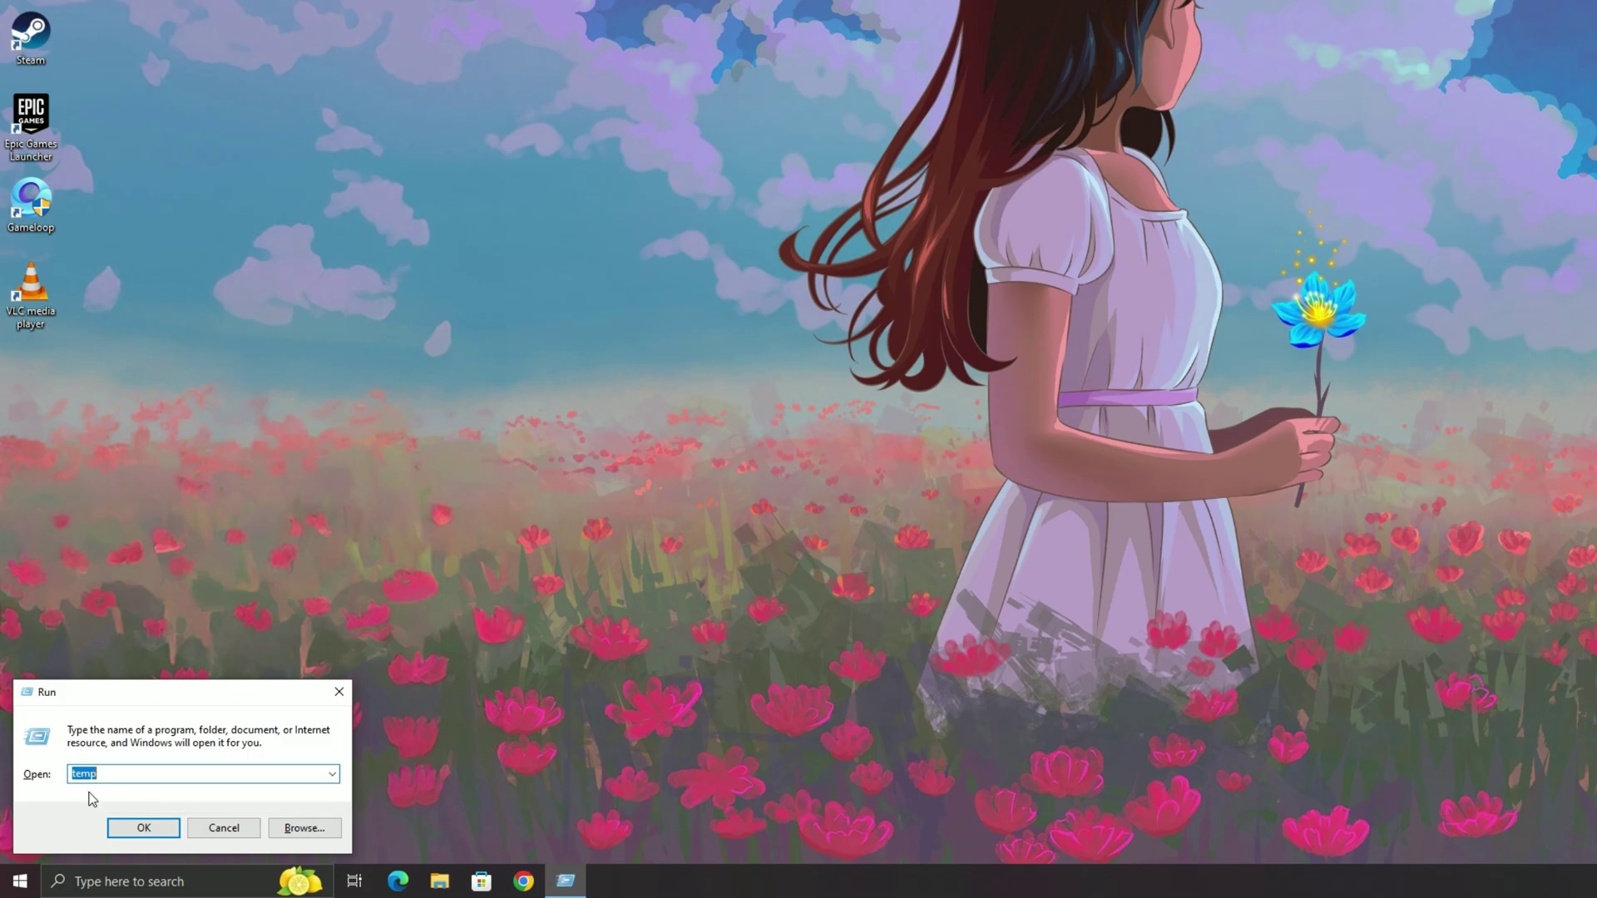
click(176, 828)
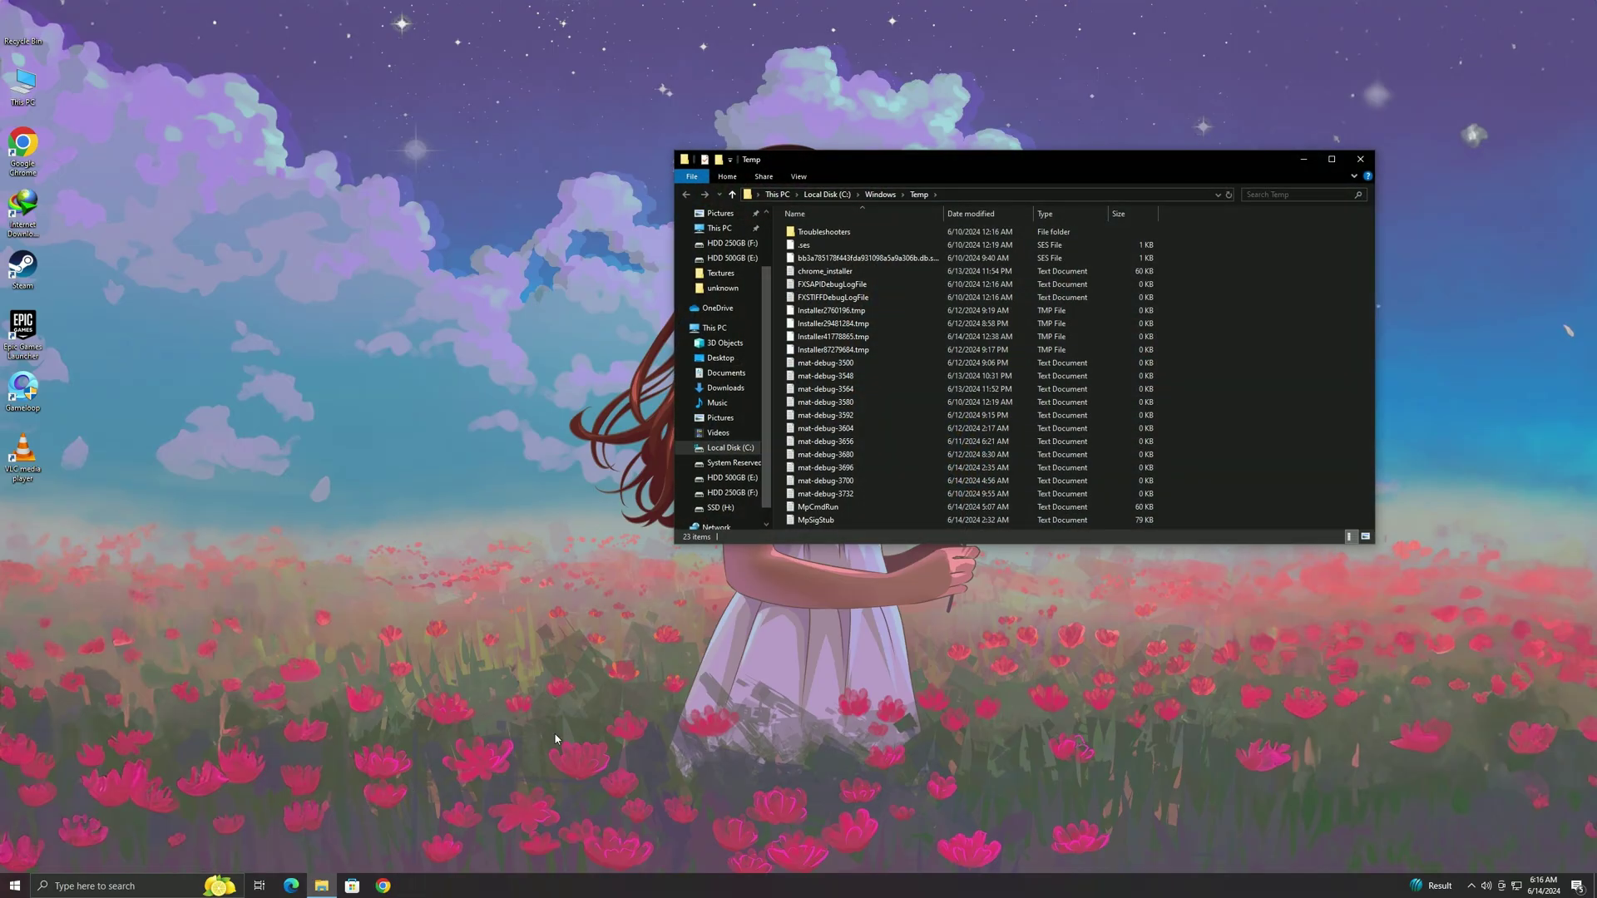
Step: Delete all files and folders in the Windows Temp folder
click(844, 456)
key(ctrl+a)
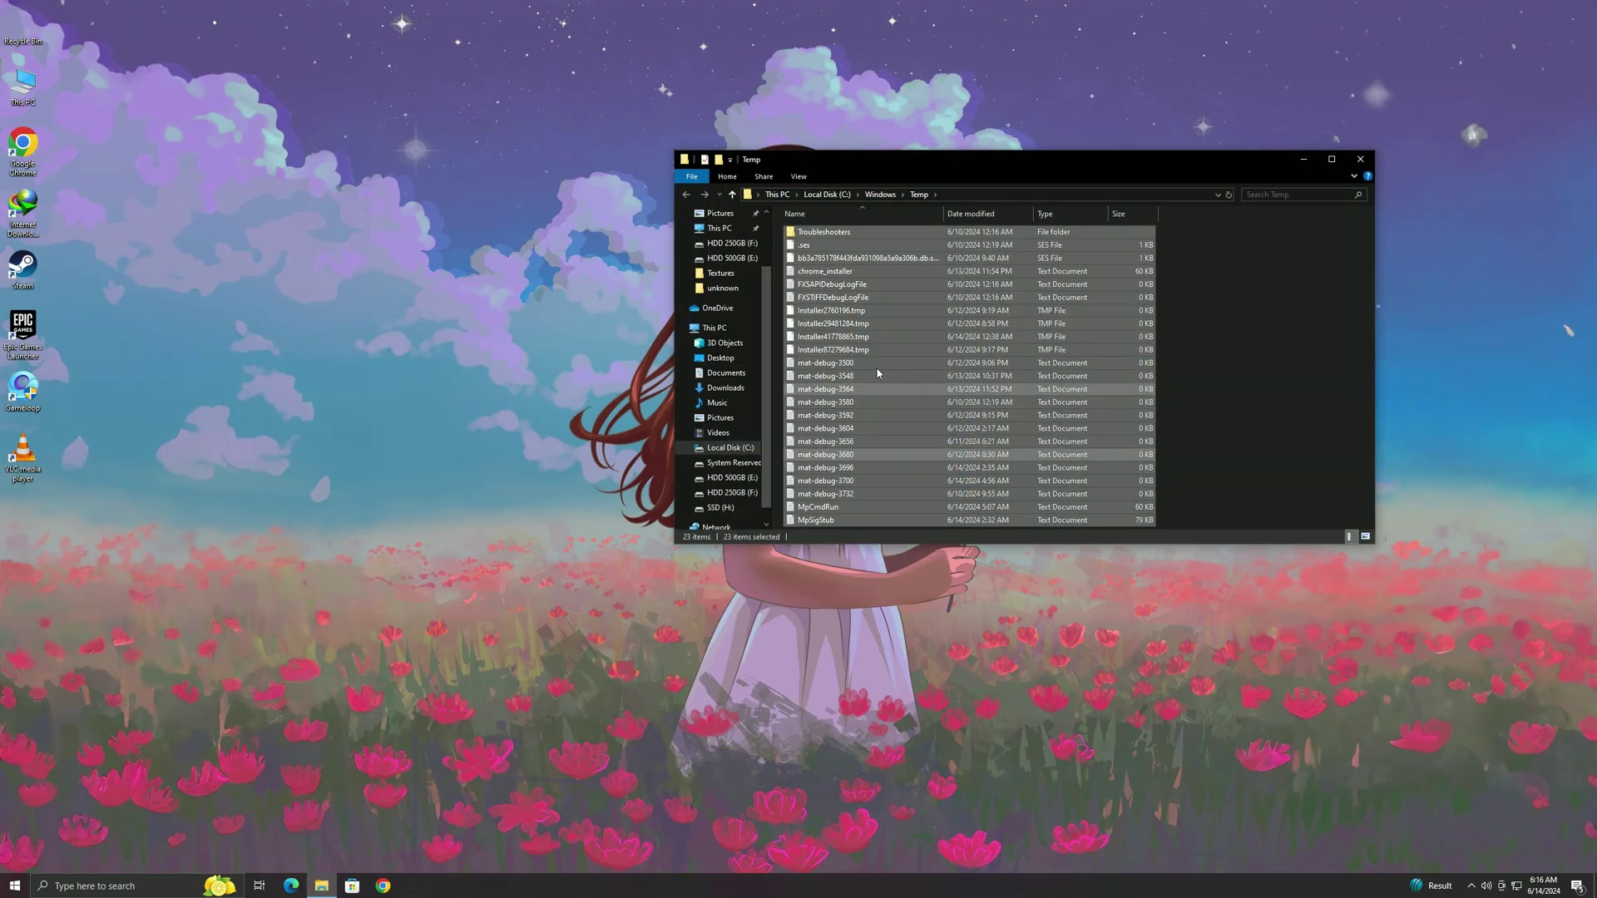
right_click(865, 359)
click(901, 519)
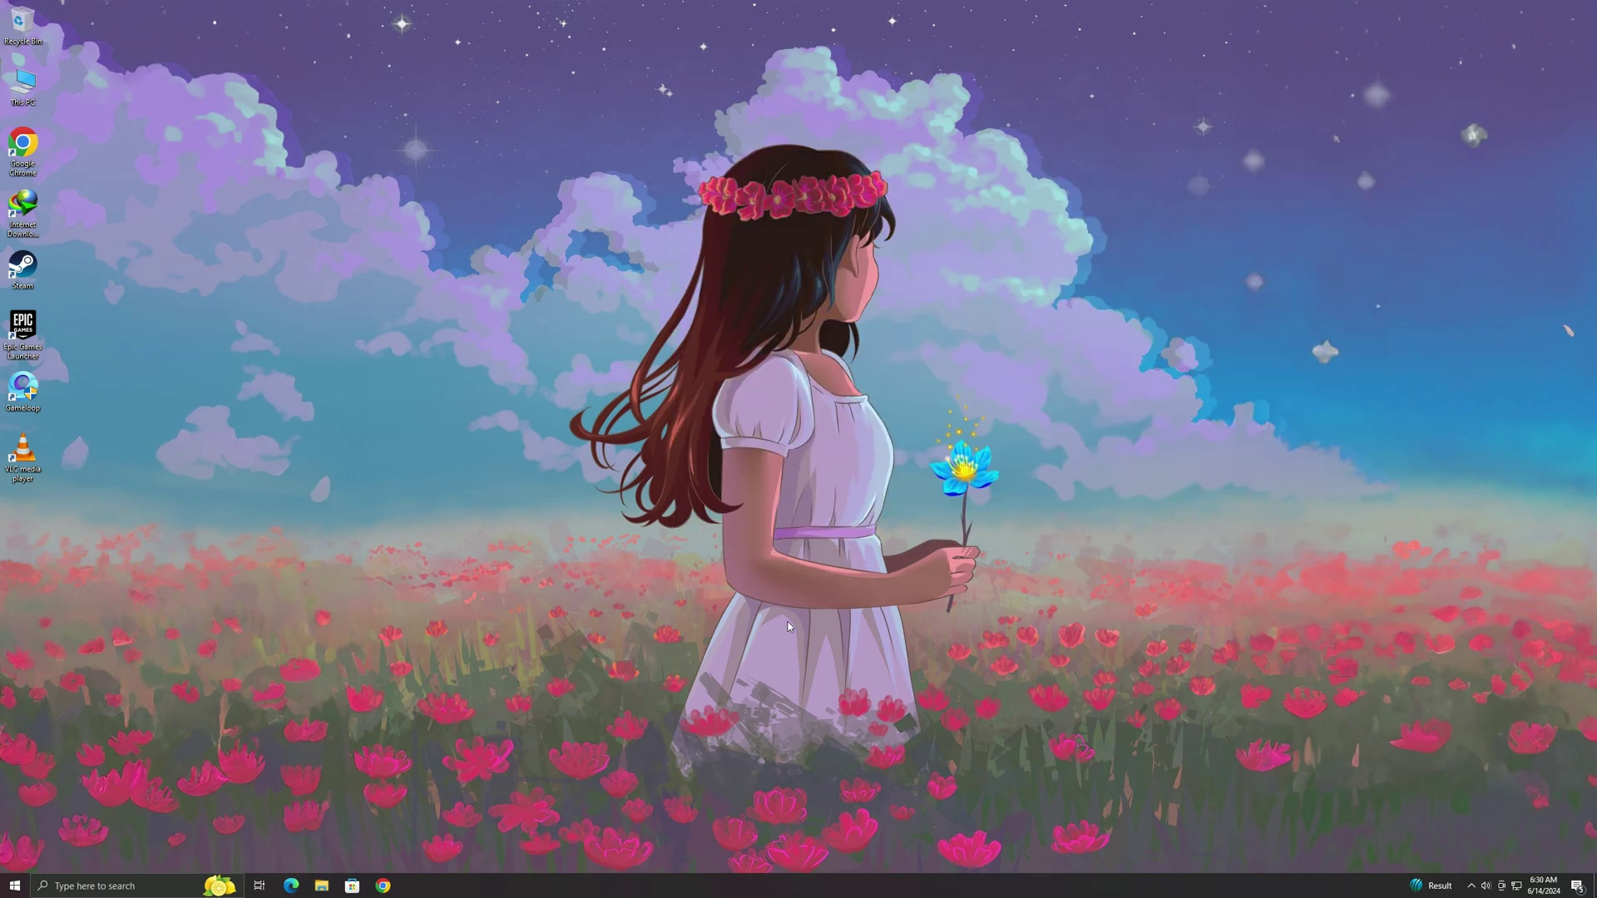
Step: Find the Game Mode settings, review the Game Mode and Game Bar pages, and close Settings
click(4, 878)
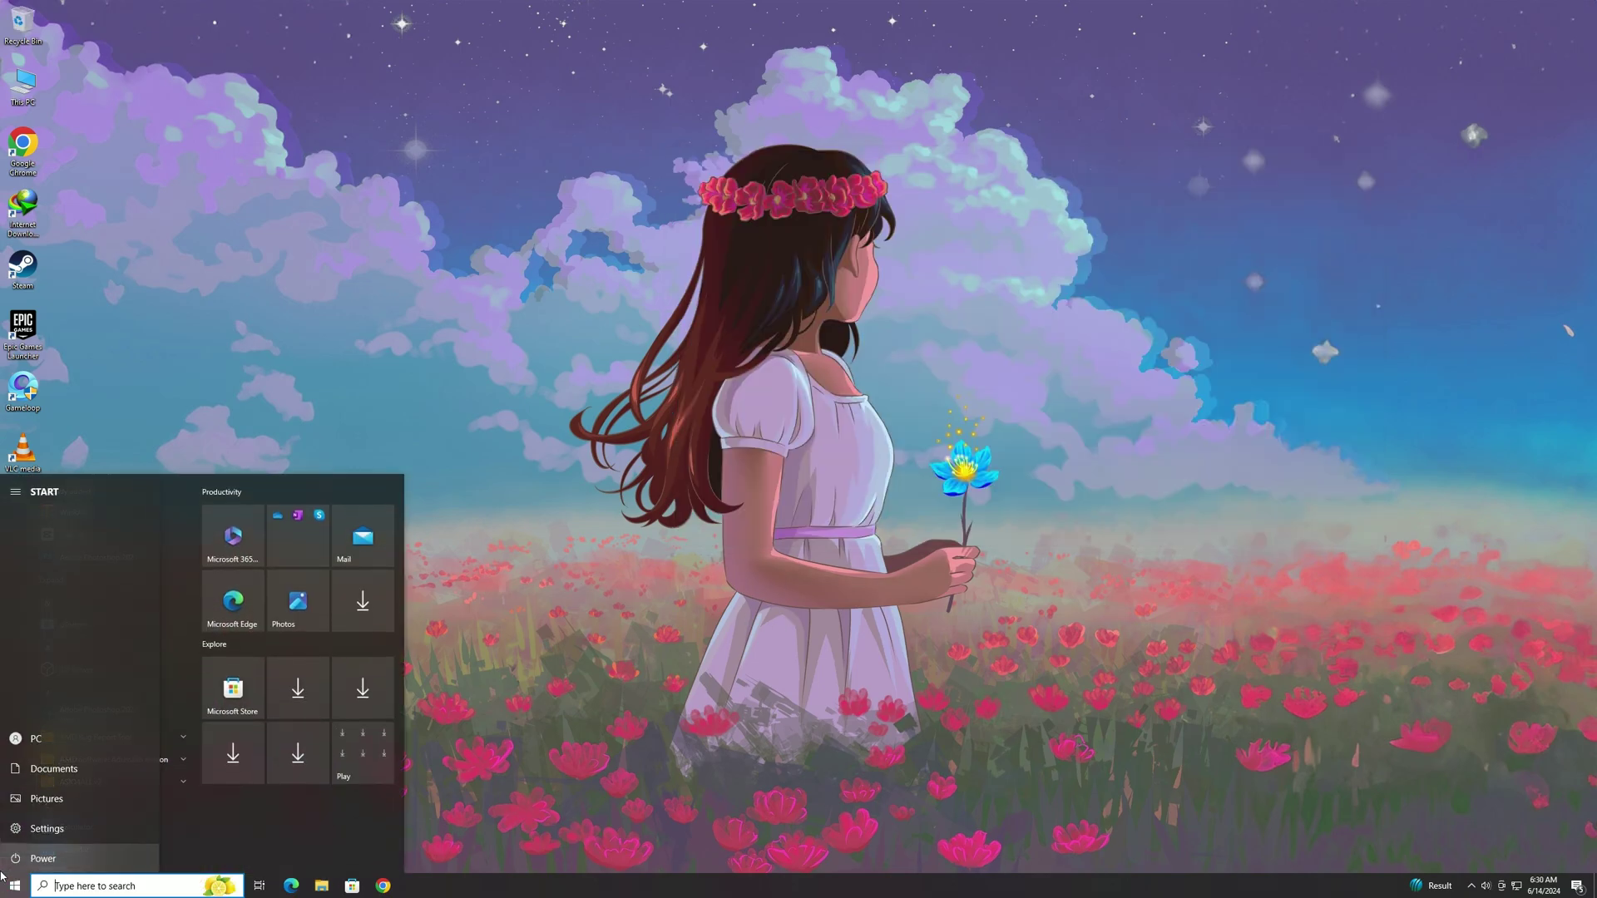
text(gamemod)
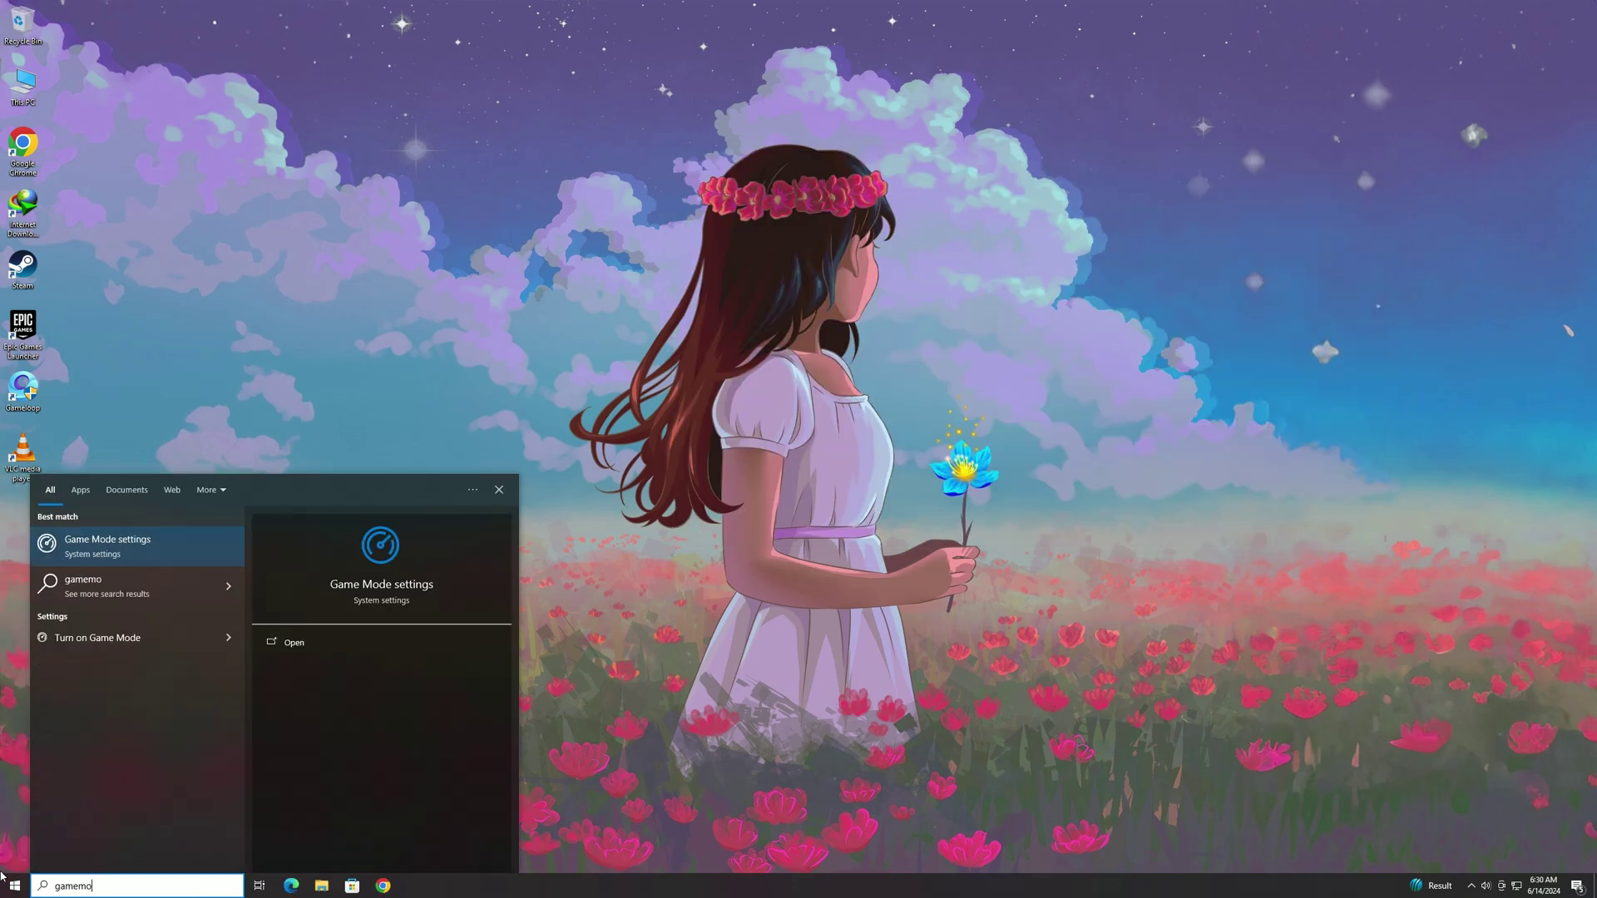
click(89, 544)
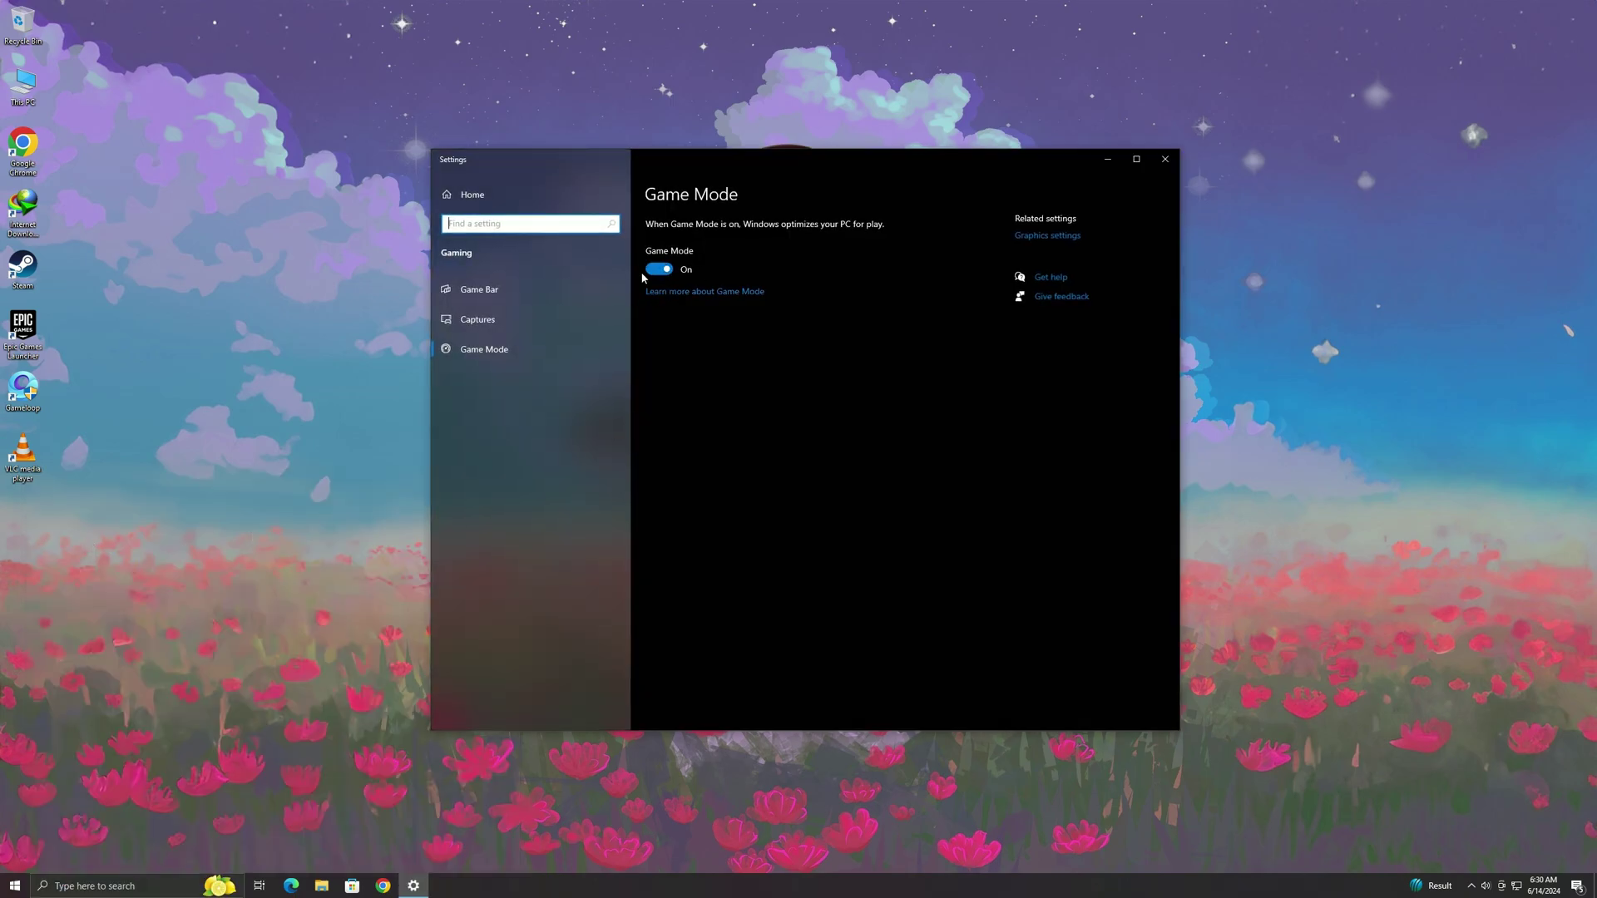
click(479, 289)
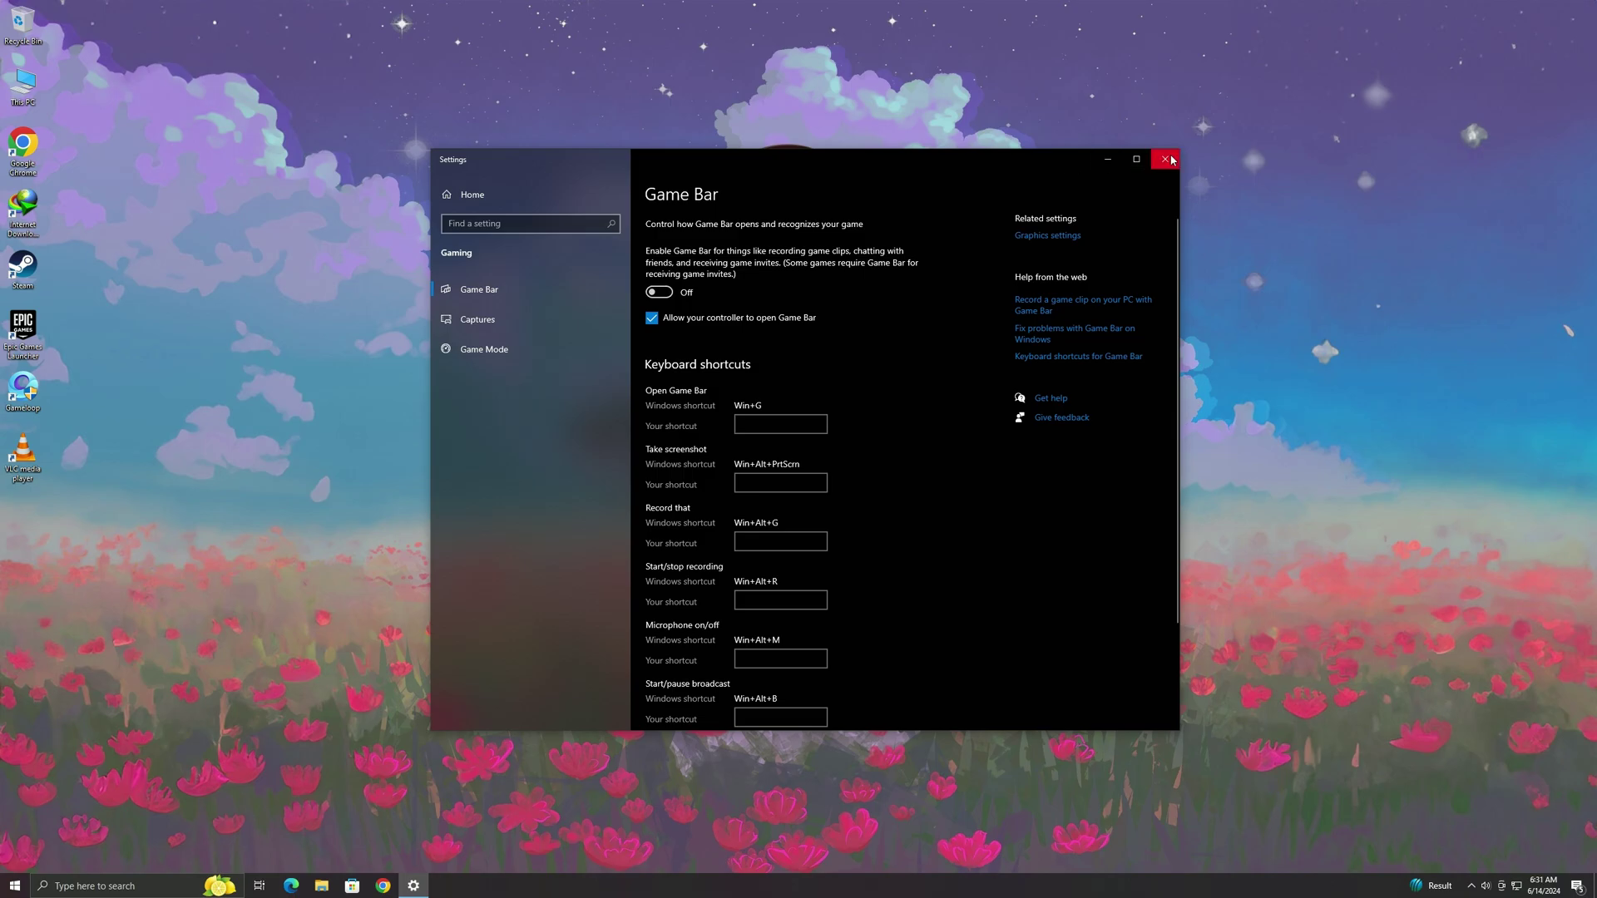
click(1164, 159)
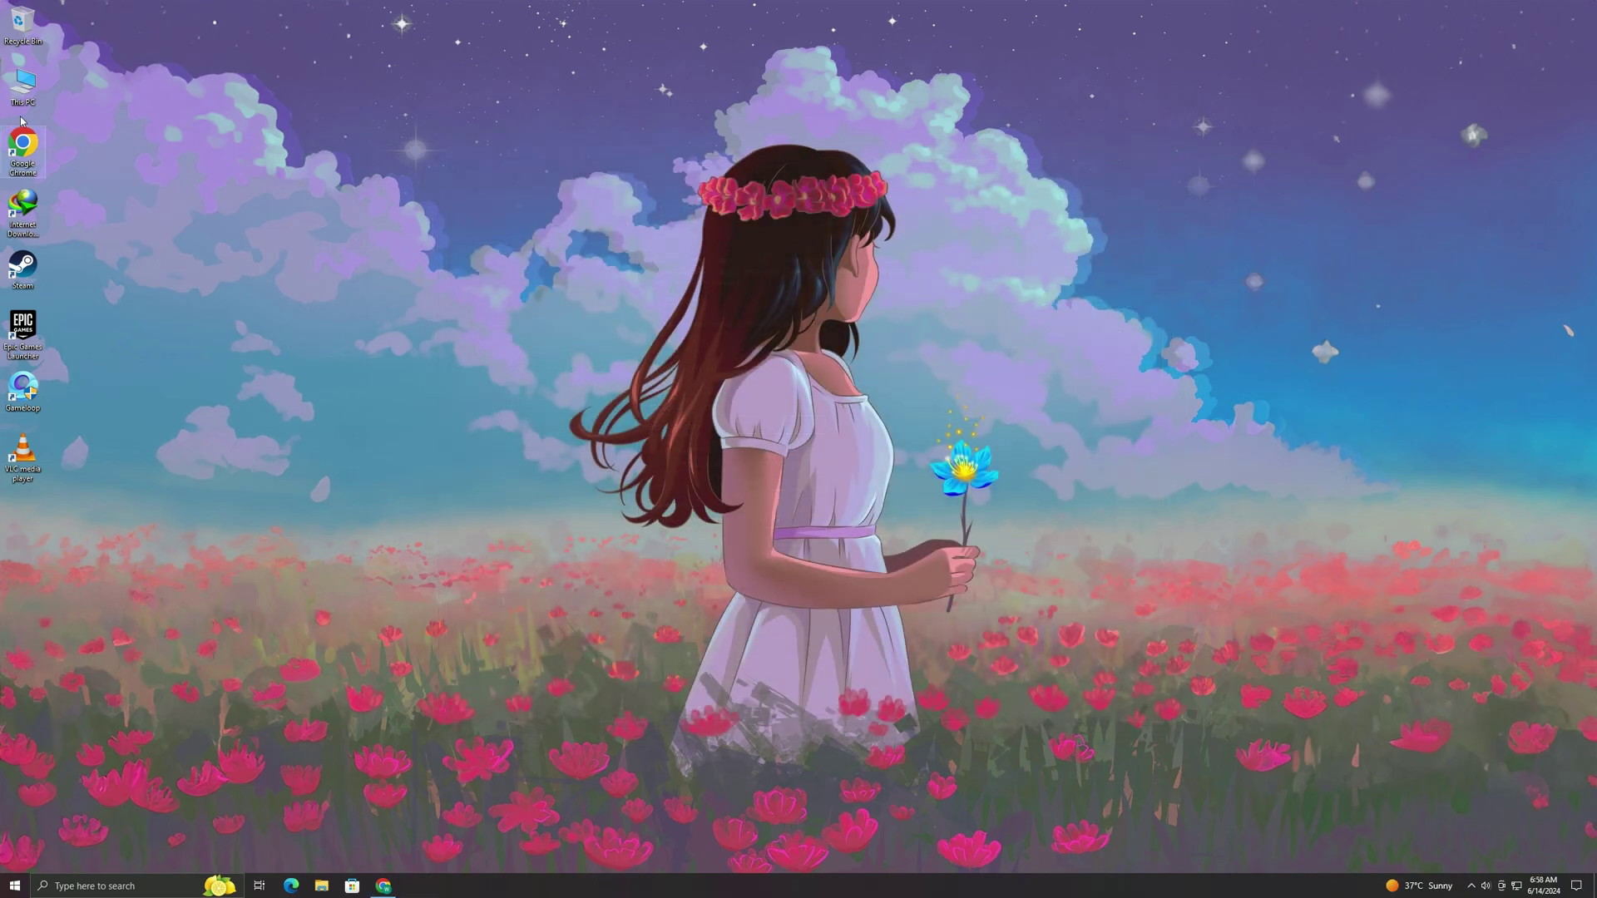
Step: Open Computer Management for This PC and expand System devices in Device Manager
right_click(12, 97)
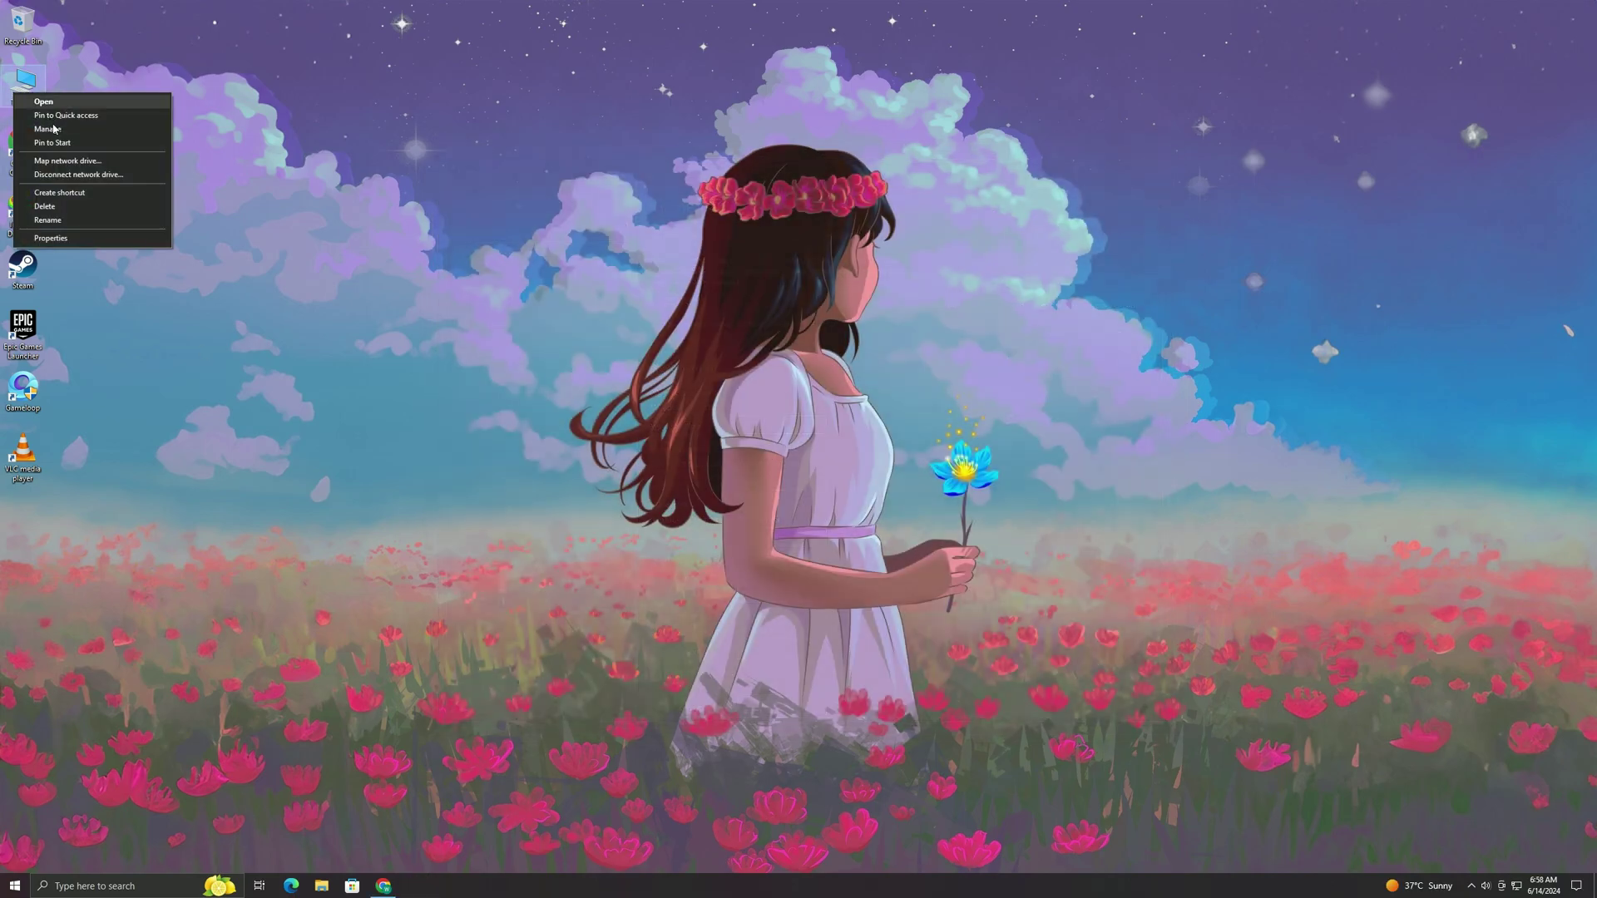
click(85, 131)
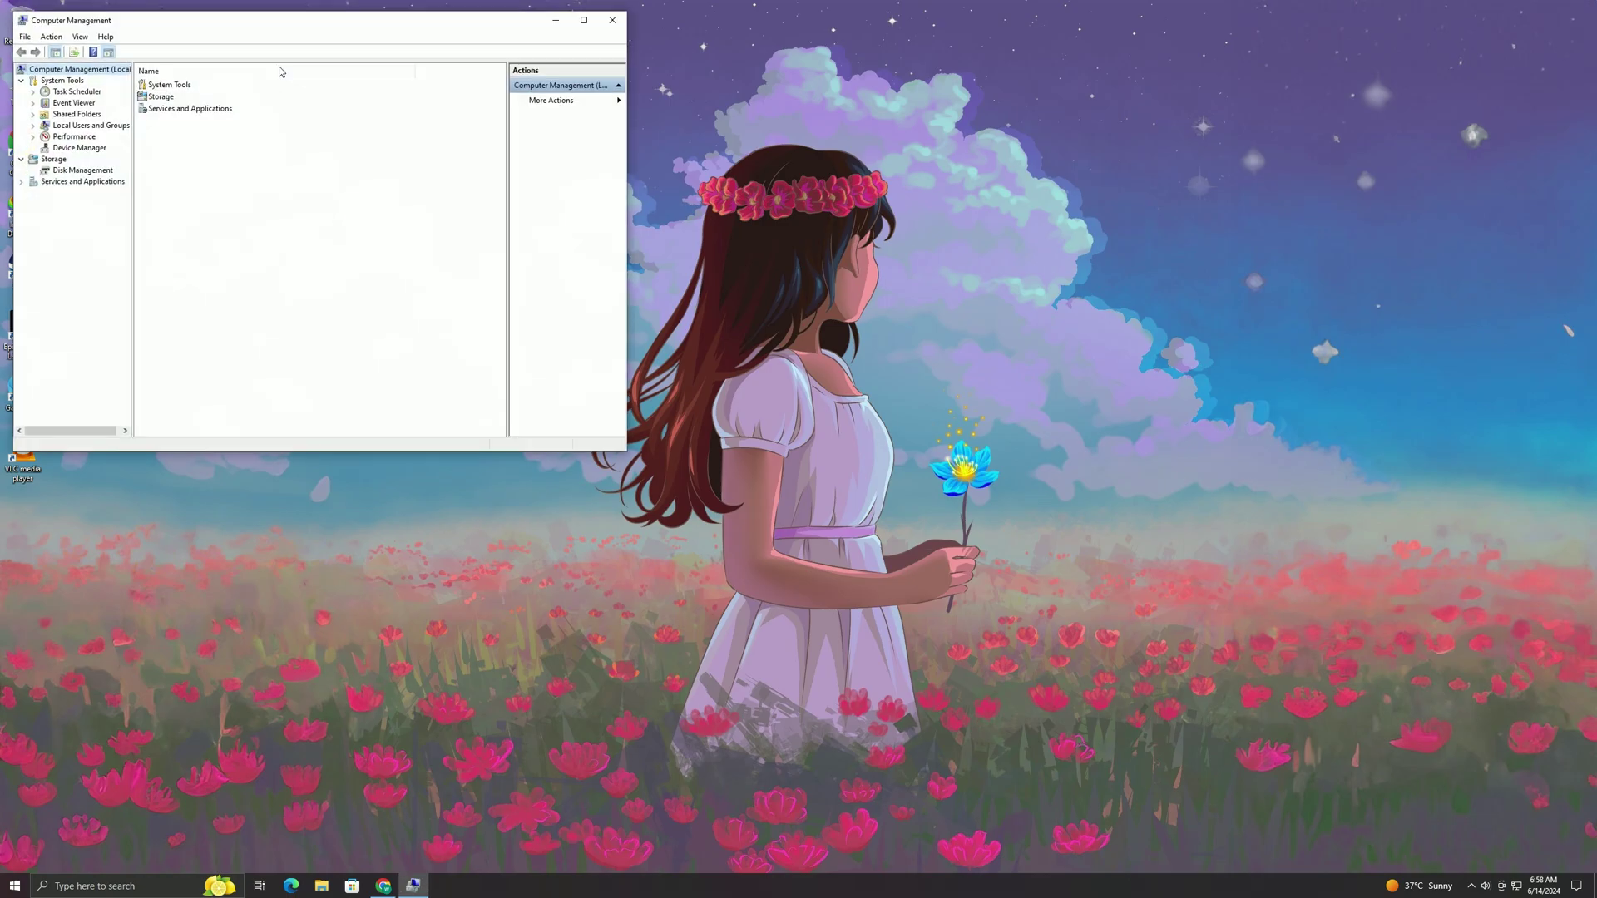
drag(283, 18, 698, 138)
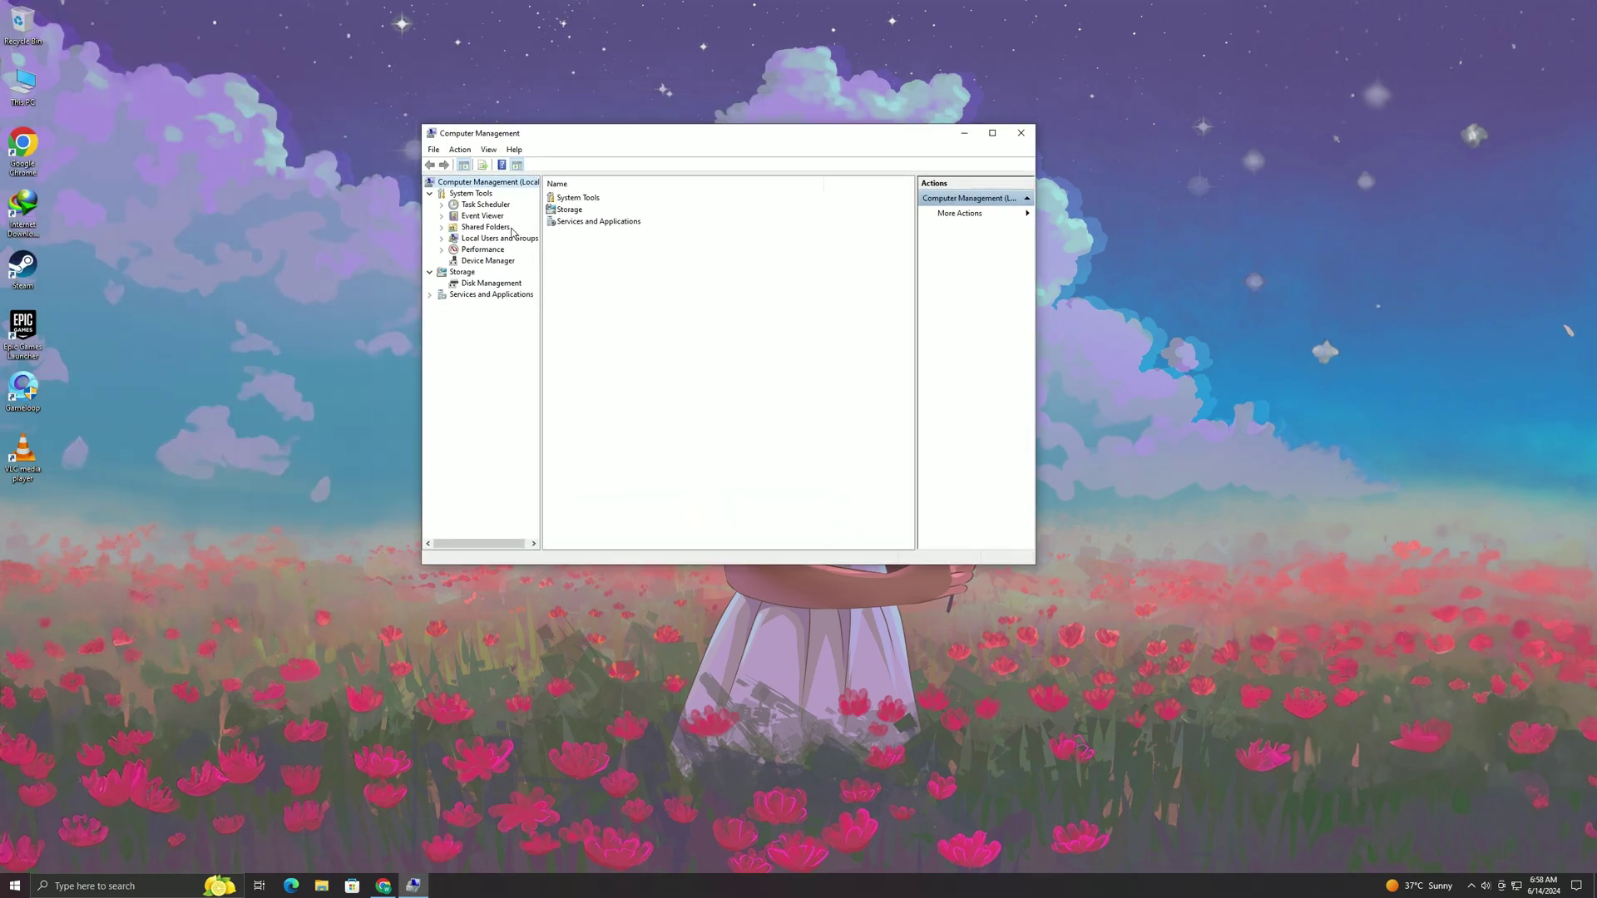
click(482, 260)
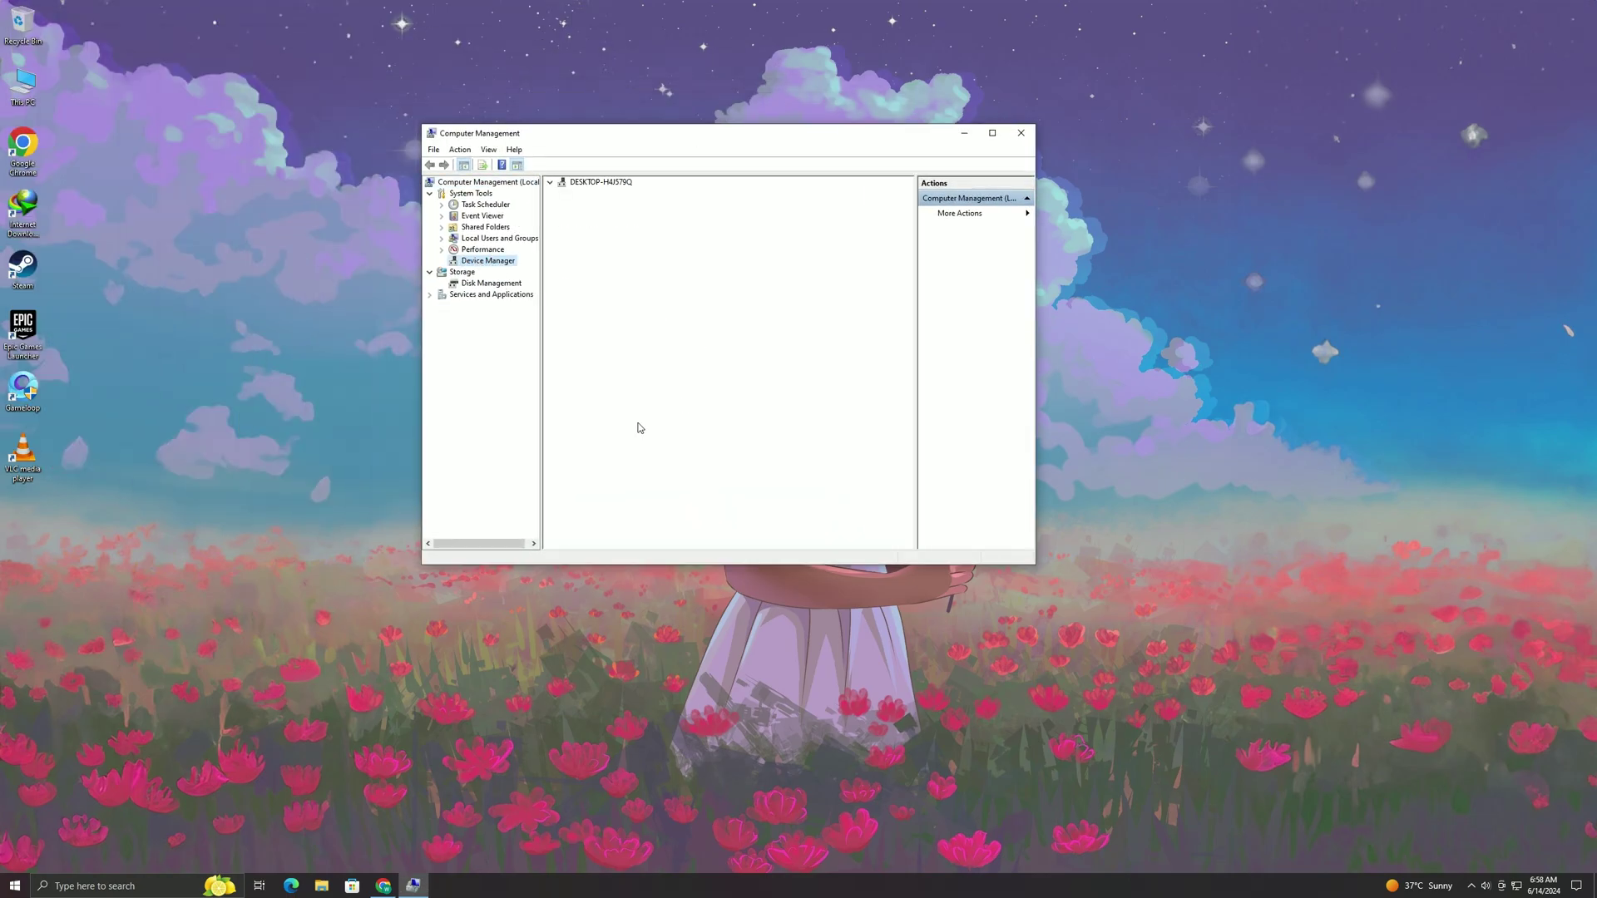
click(561, 381)
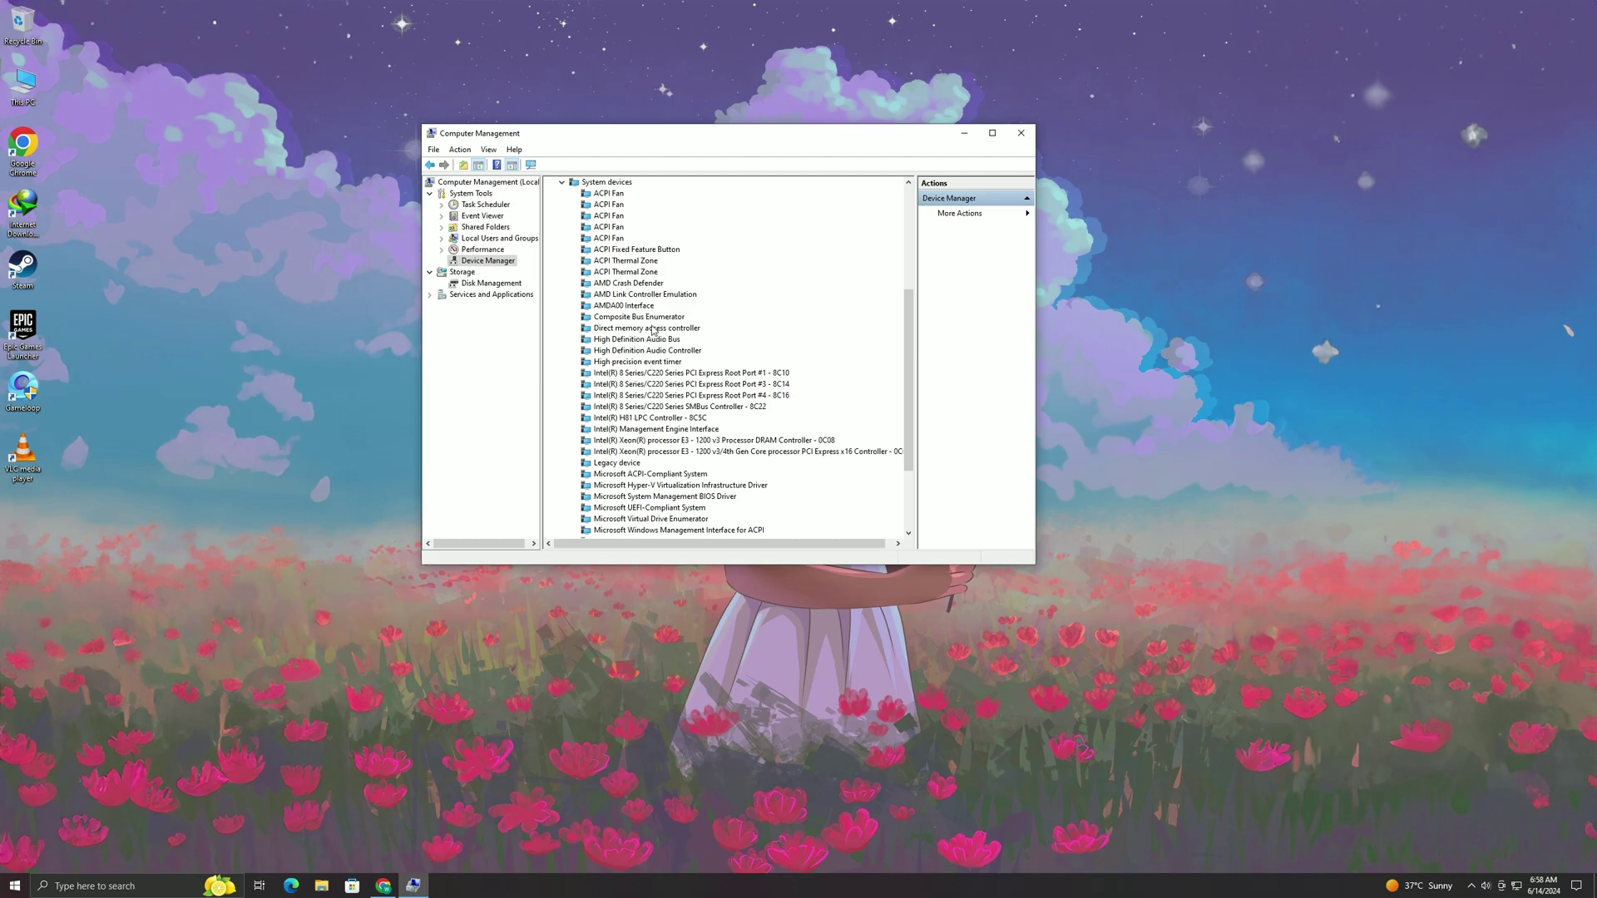
Step: Disable the High precision event timer device and close Computer Management
scroll(665, 341, up, 2)
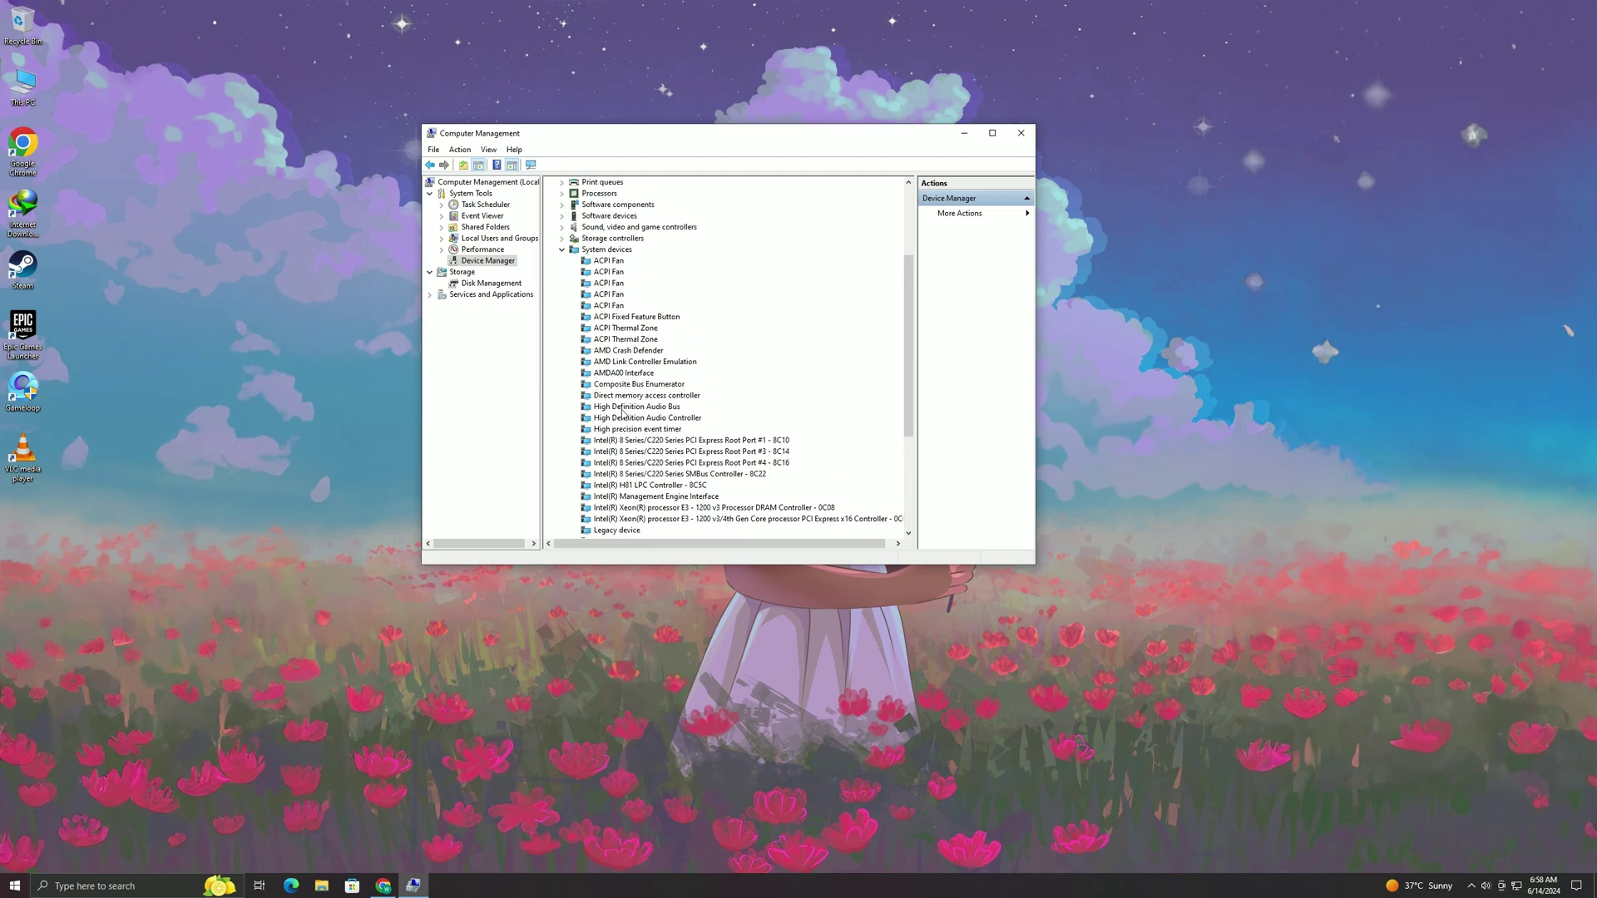
click(605, 431)
right_click(624, 431)
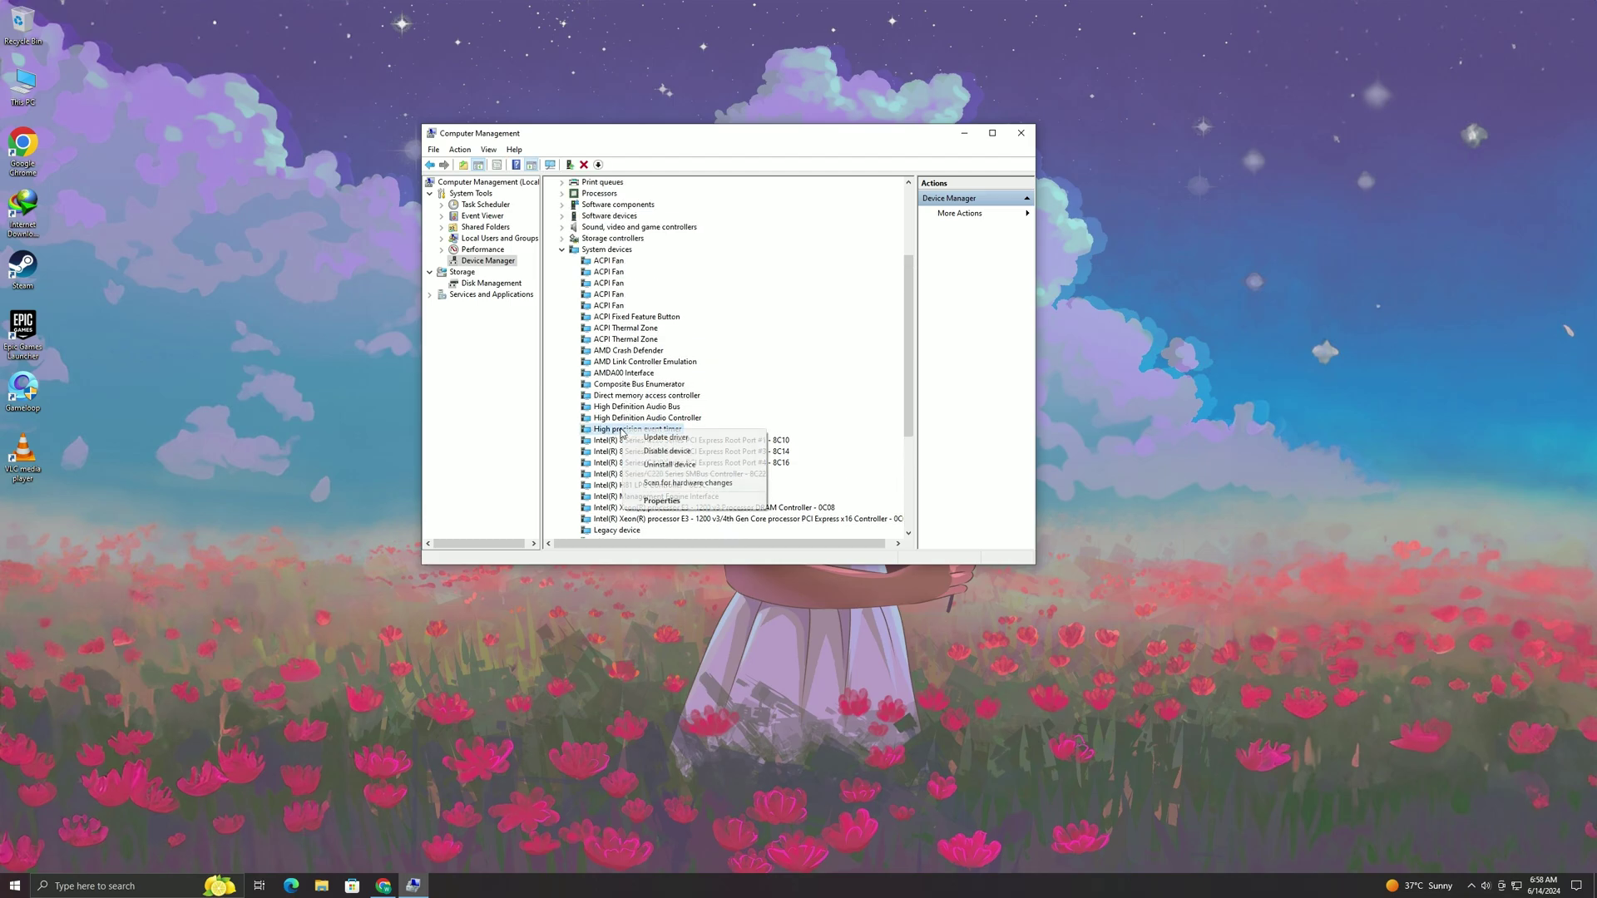
click(666, 451)
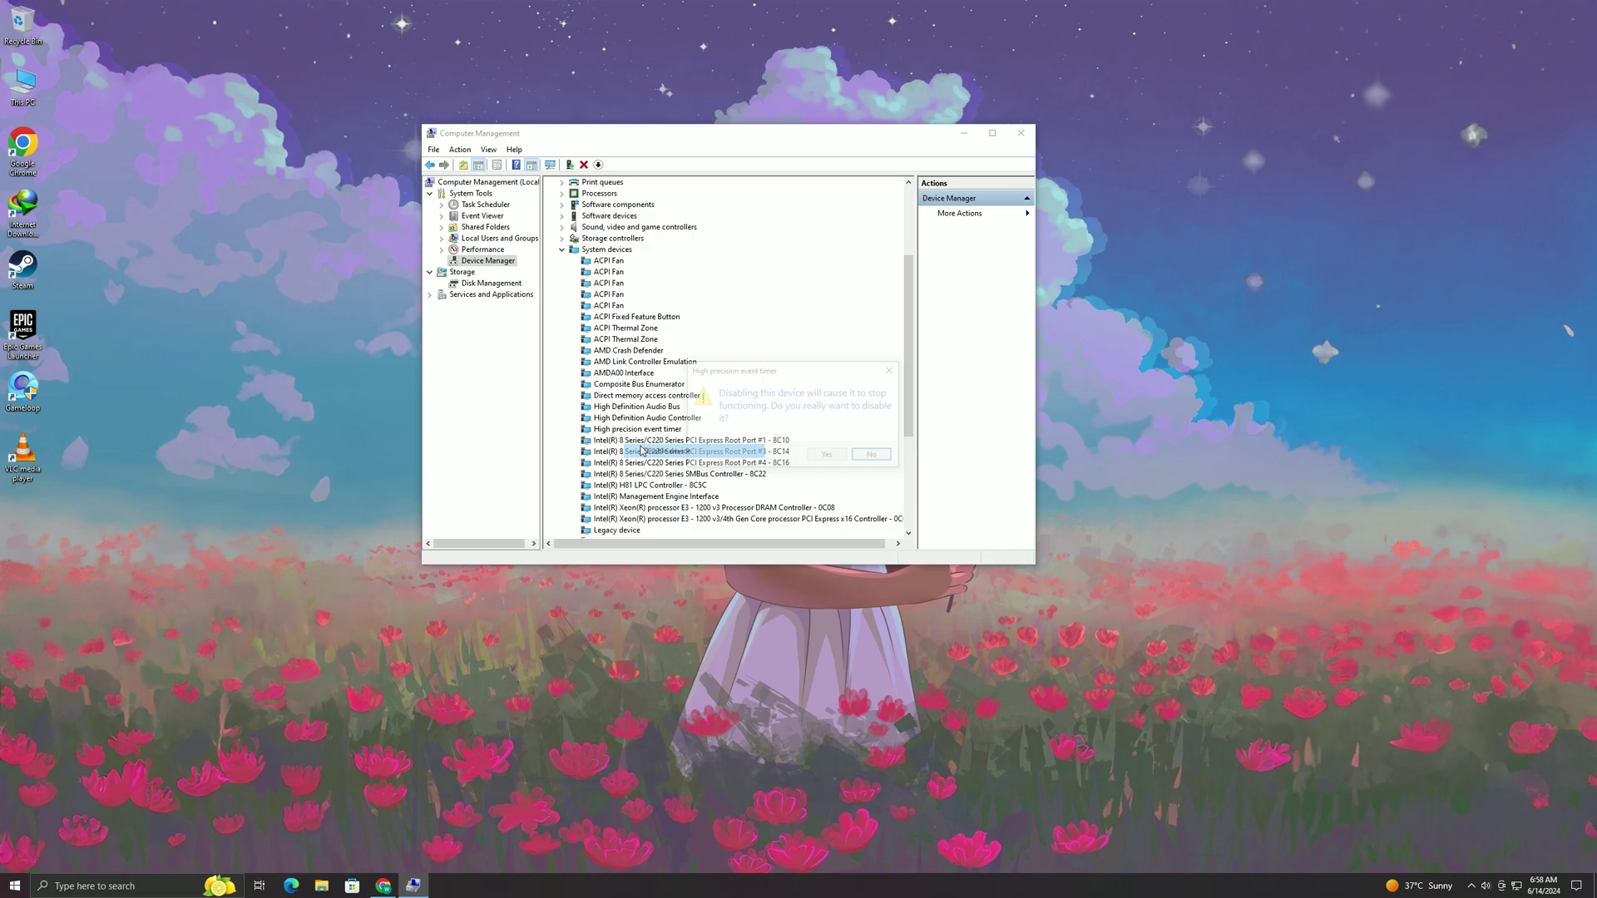
click(827, 458)
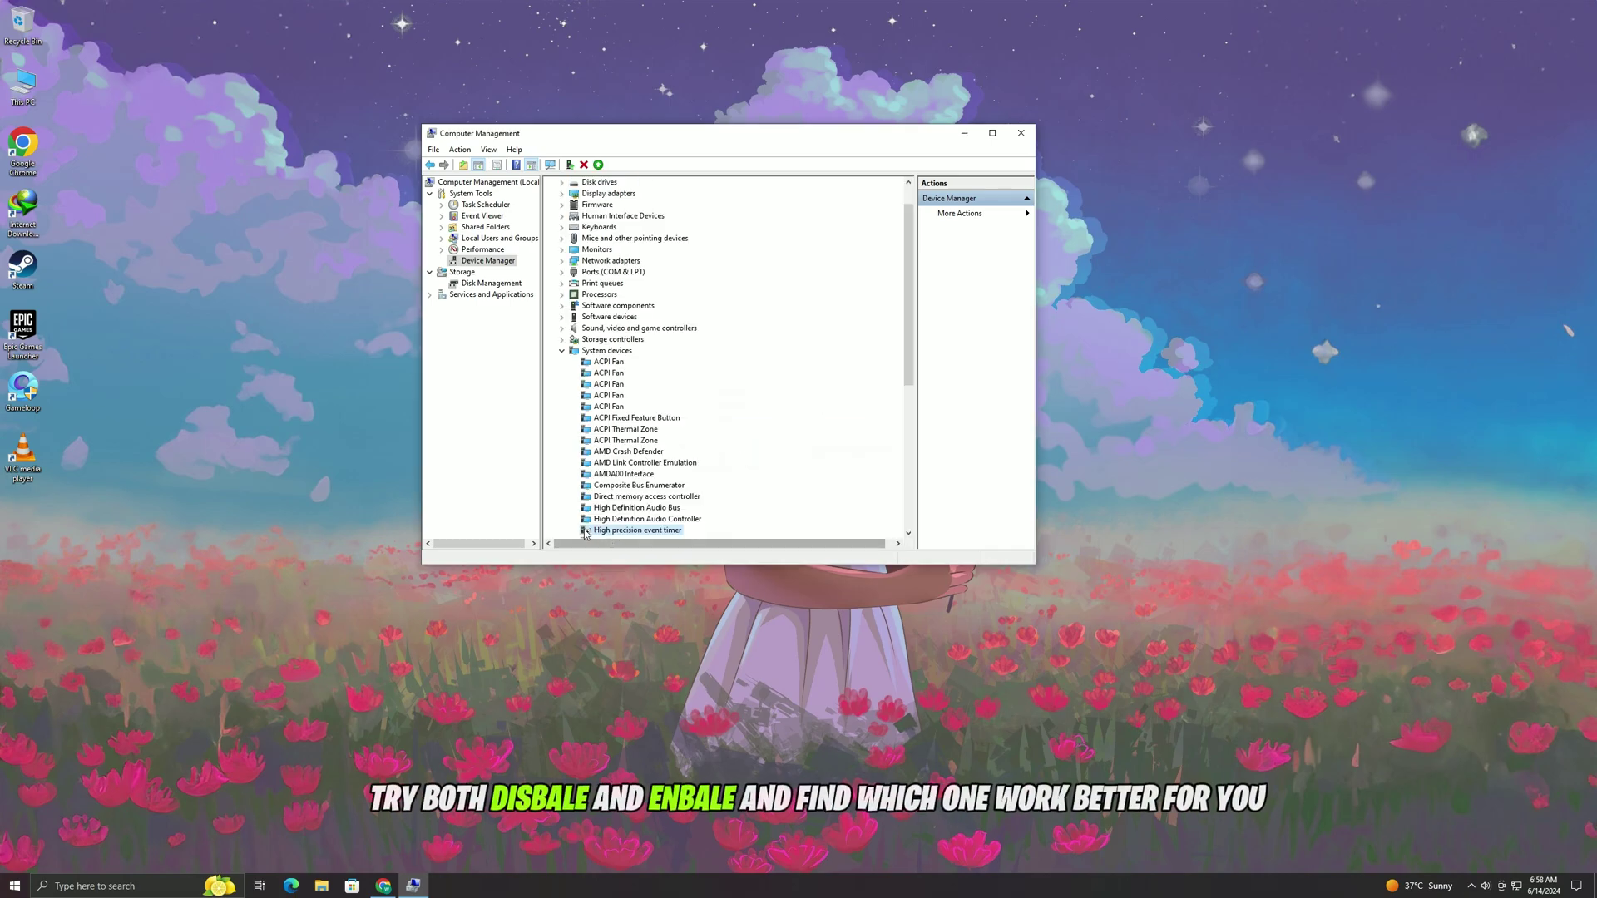
click(1021, 133)
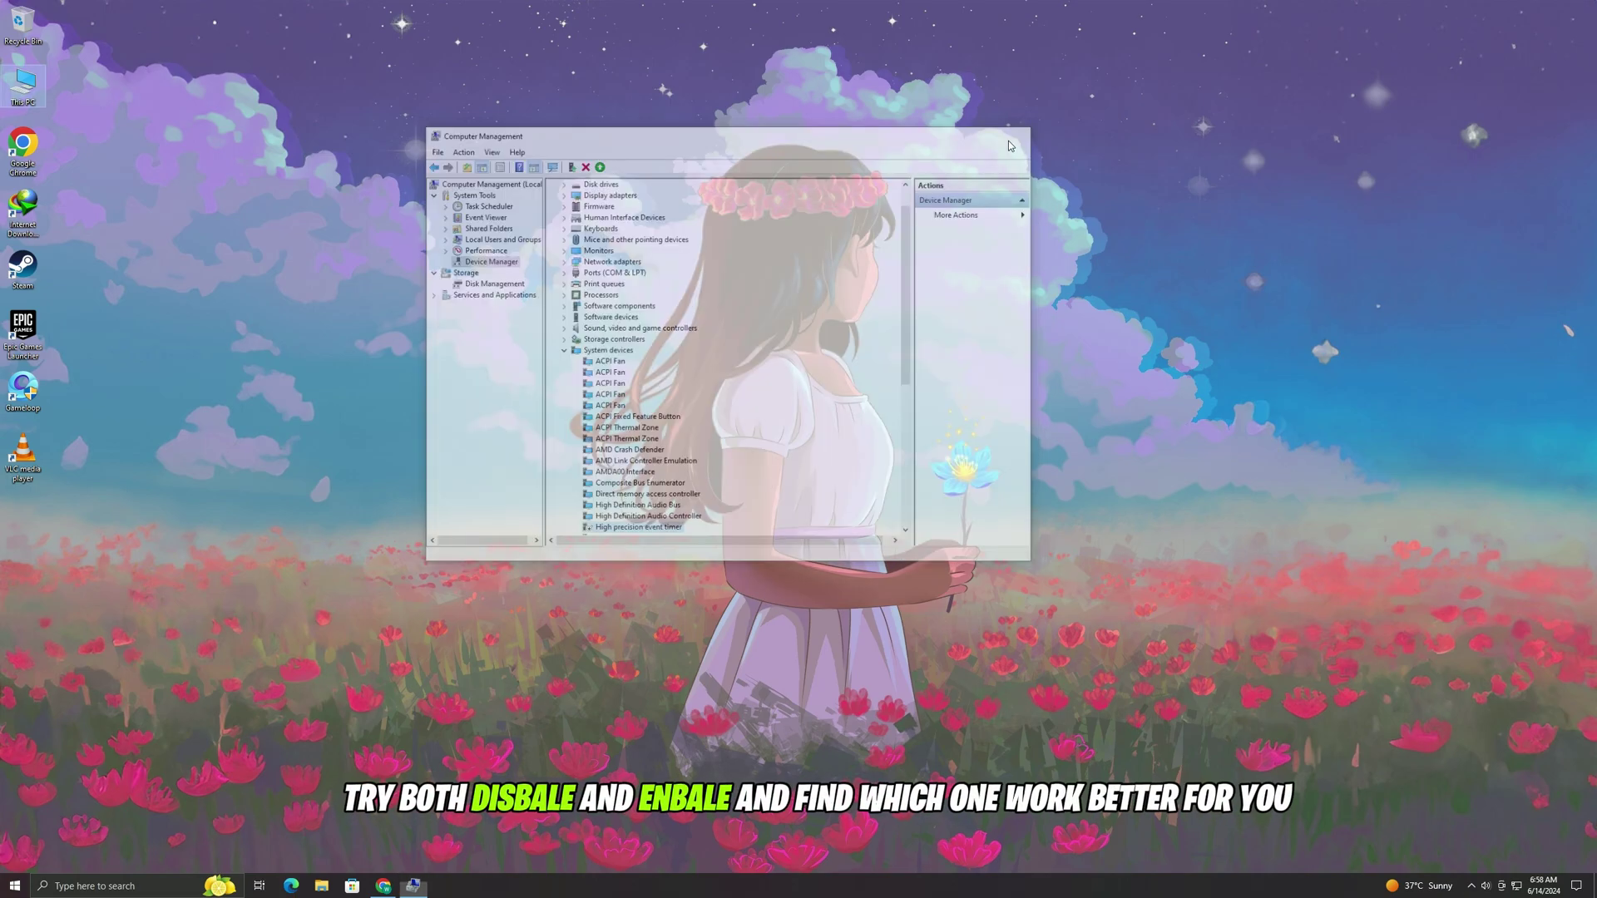
right_click(709, 324)
click(752, 381)
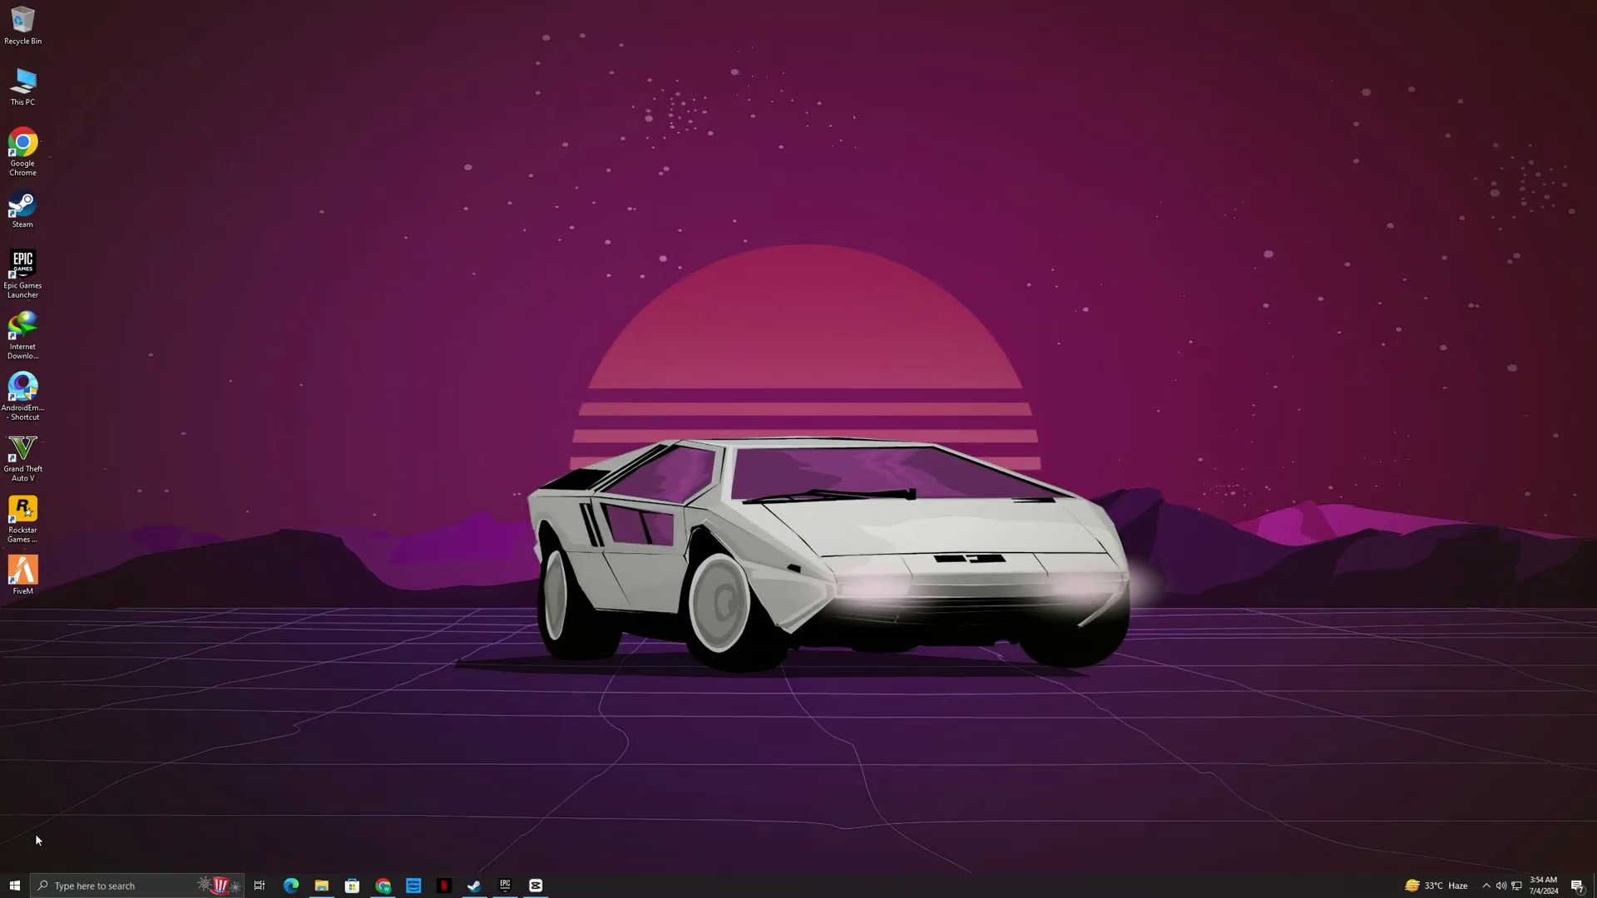
Step: Search for performance and open the settings that adjust the appearance and performance of Windows
click(15, 885)
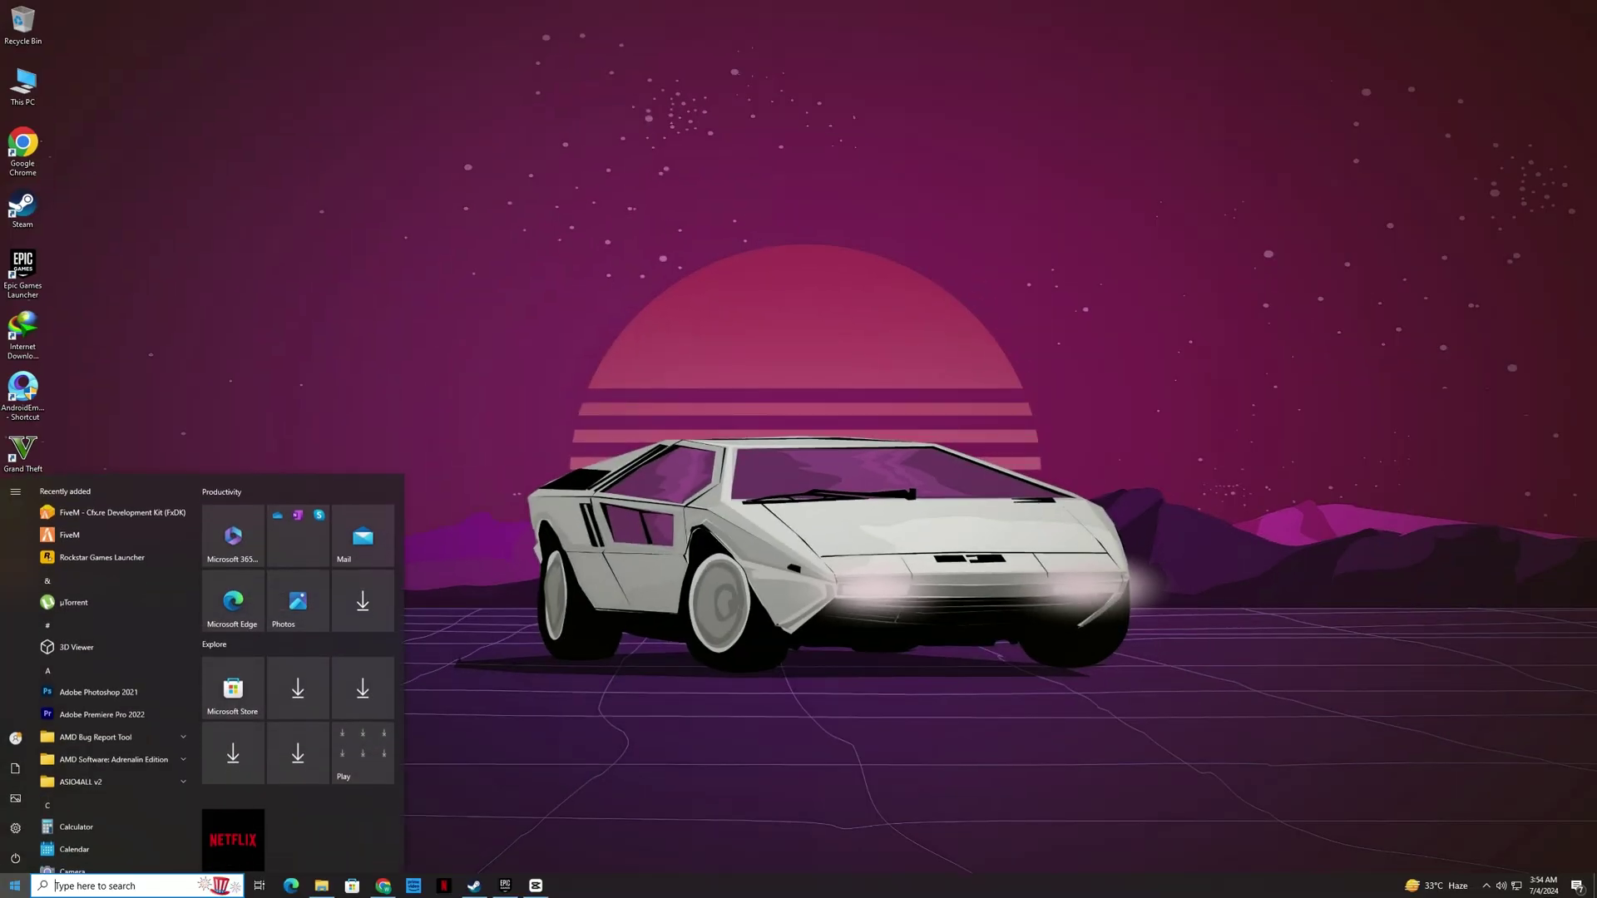
text(perf)
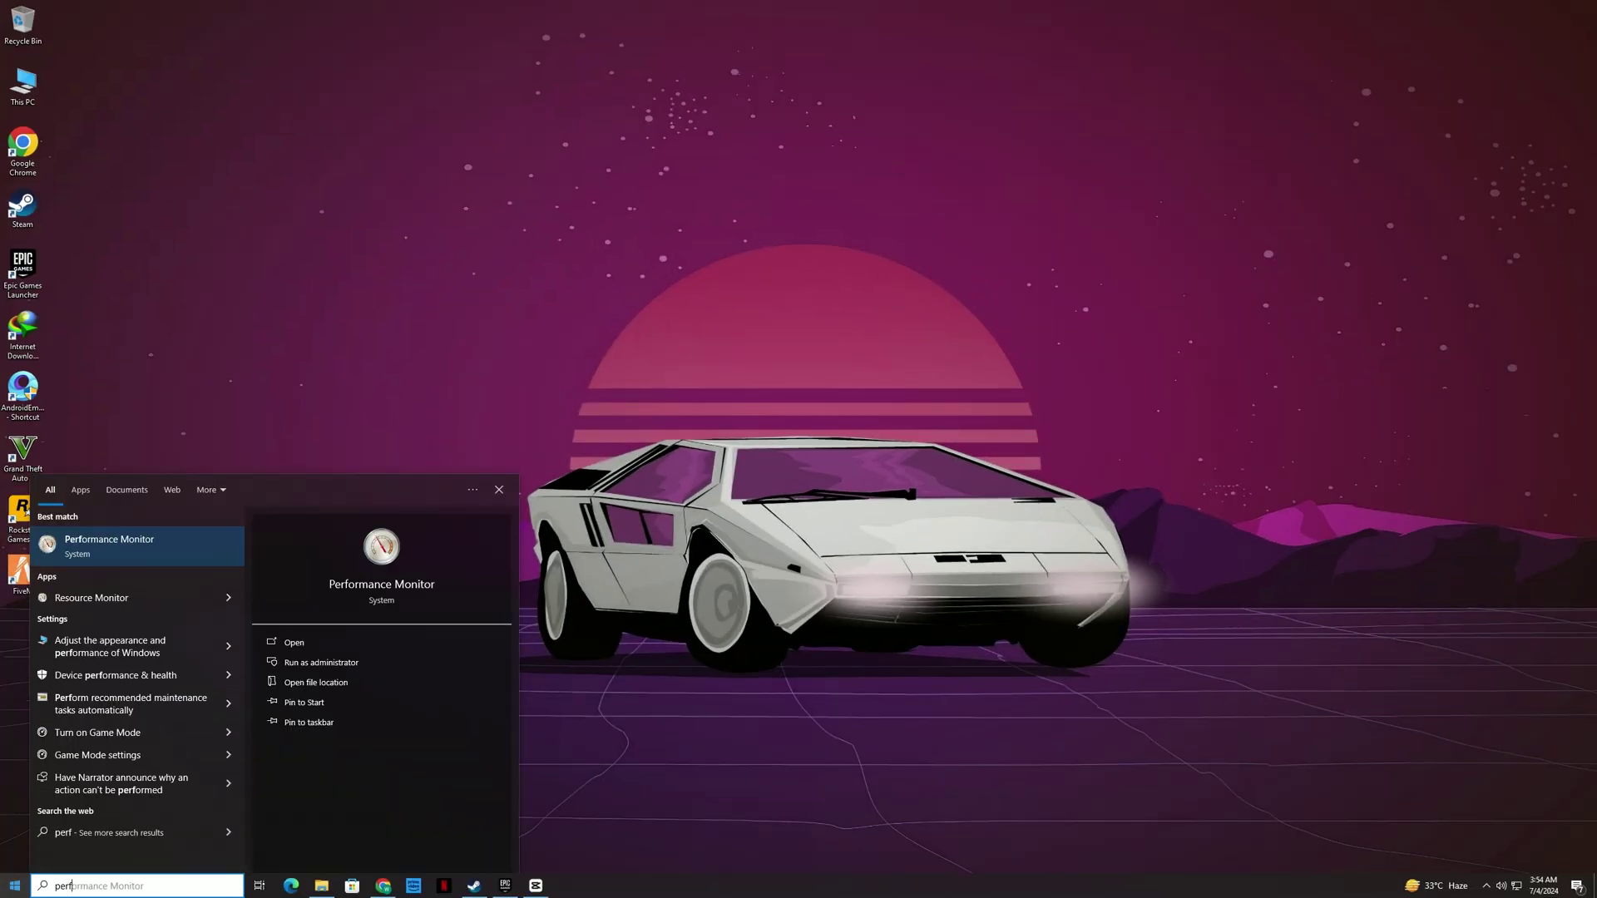
text(ormance)
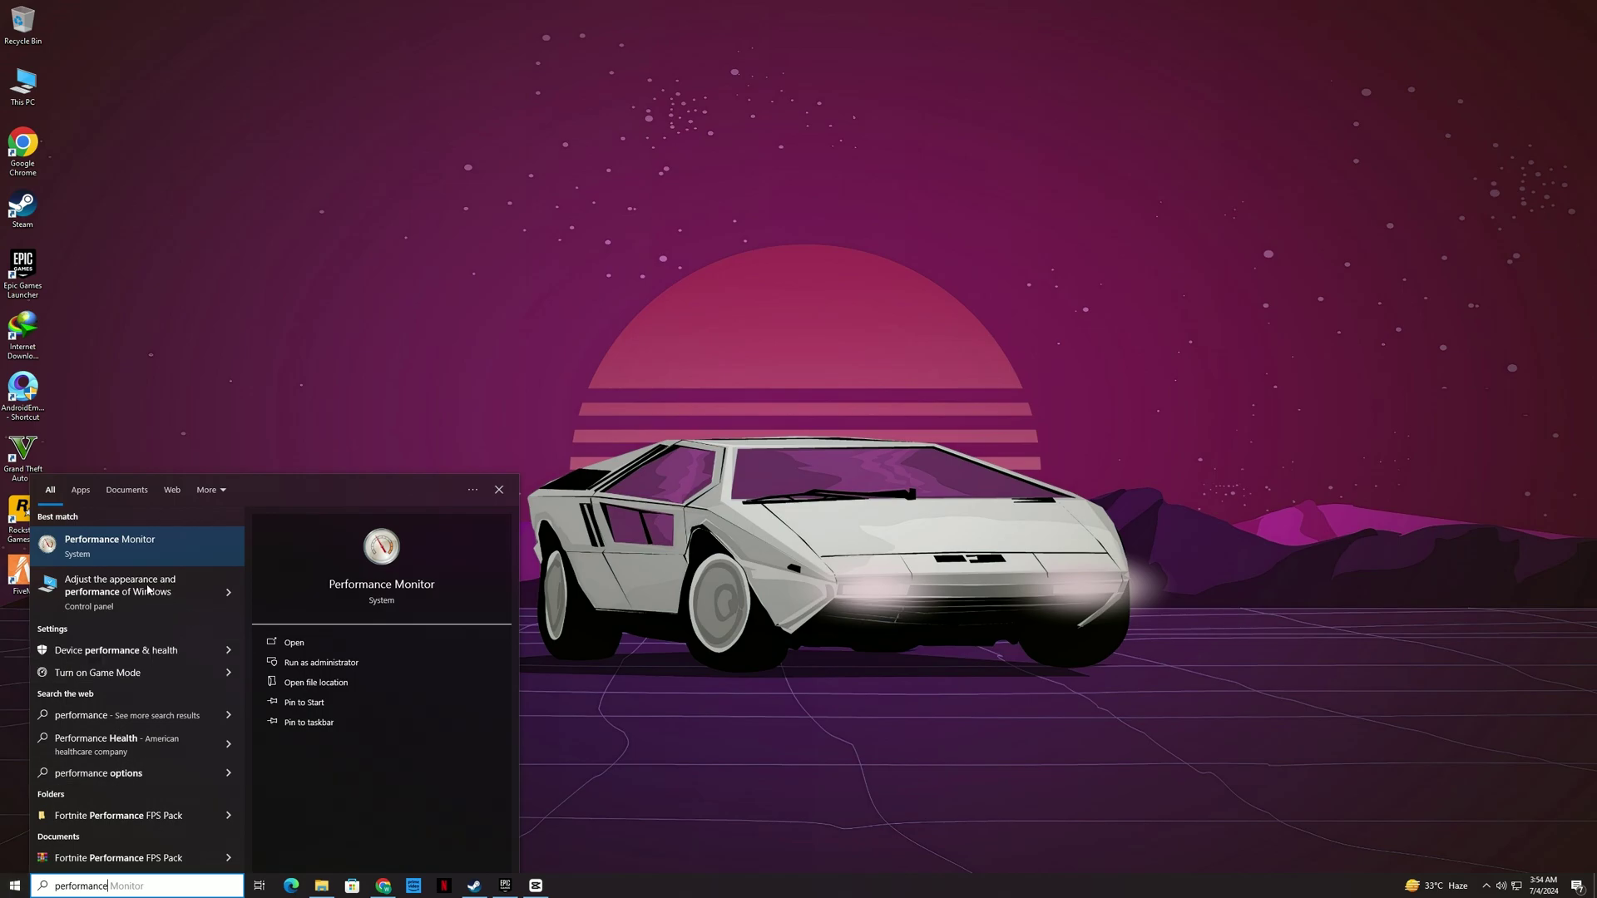
click(93, 593)
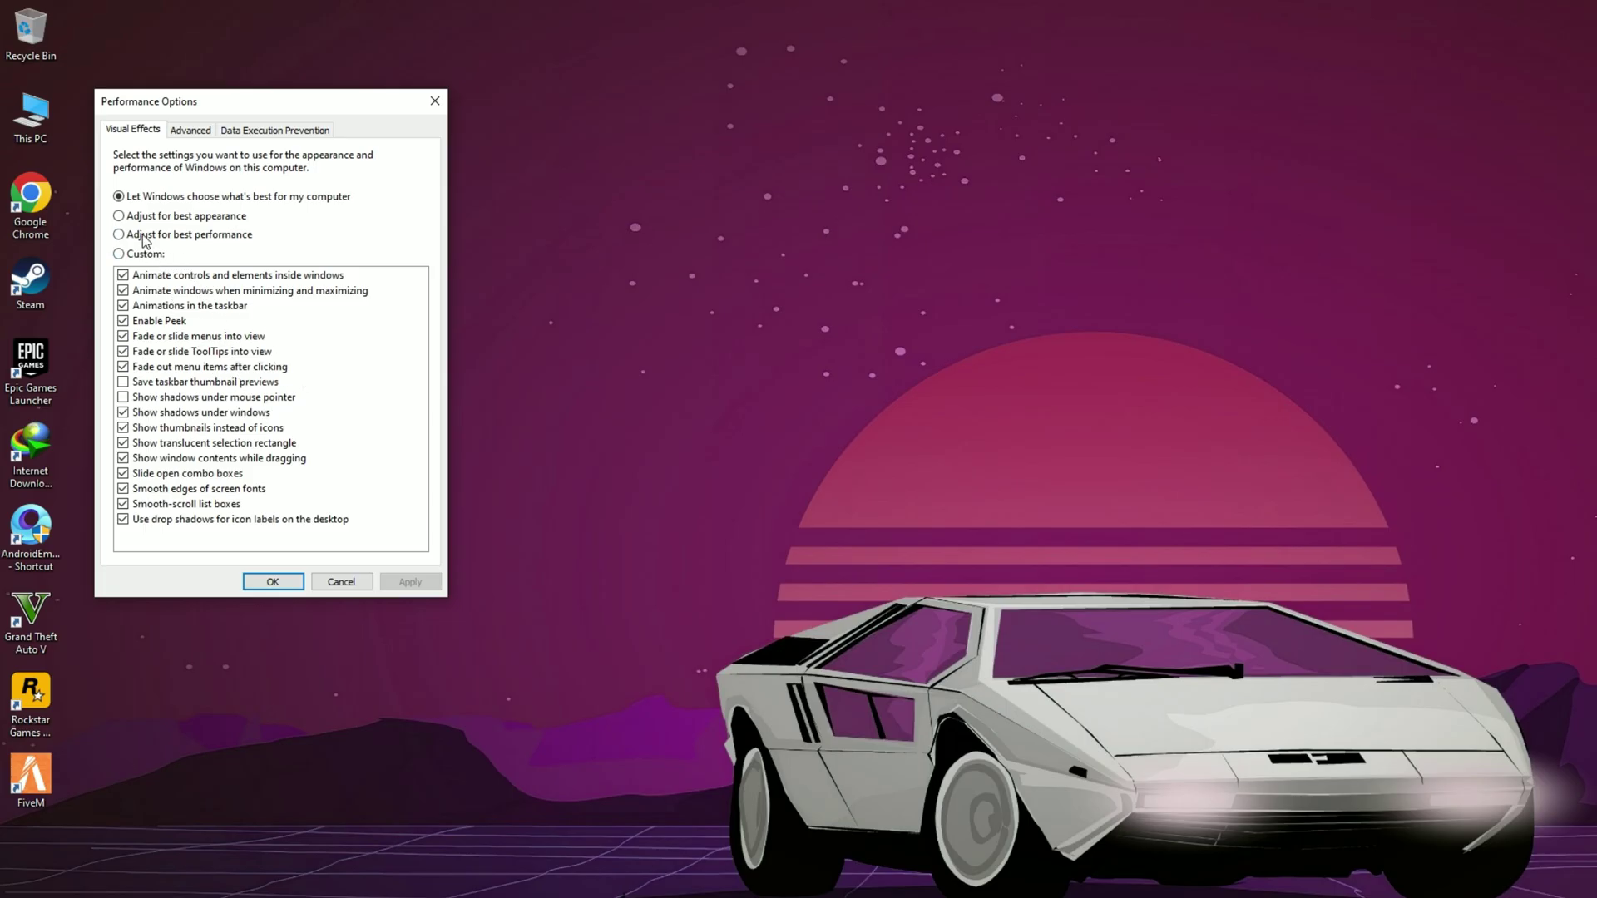
Step: Adjust visual effects for best performance, keep only thumbnails instead of icons and smooth font edges enabled, and apply the changes
click(146, 240)
click(123, 427)
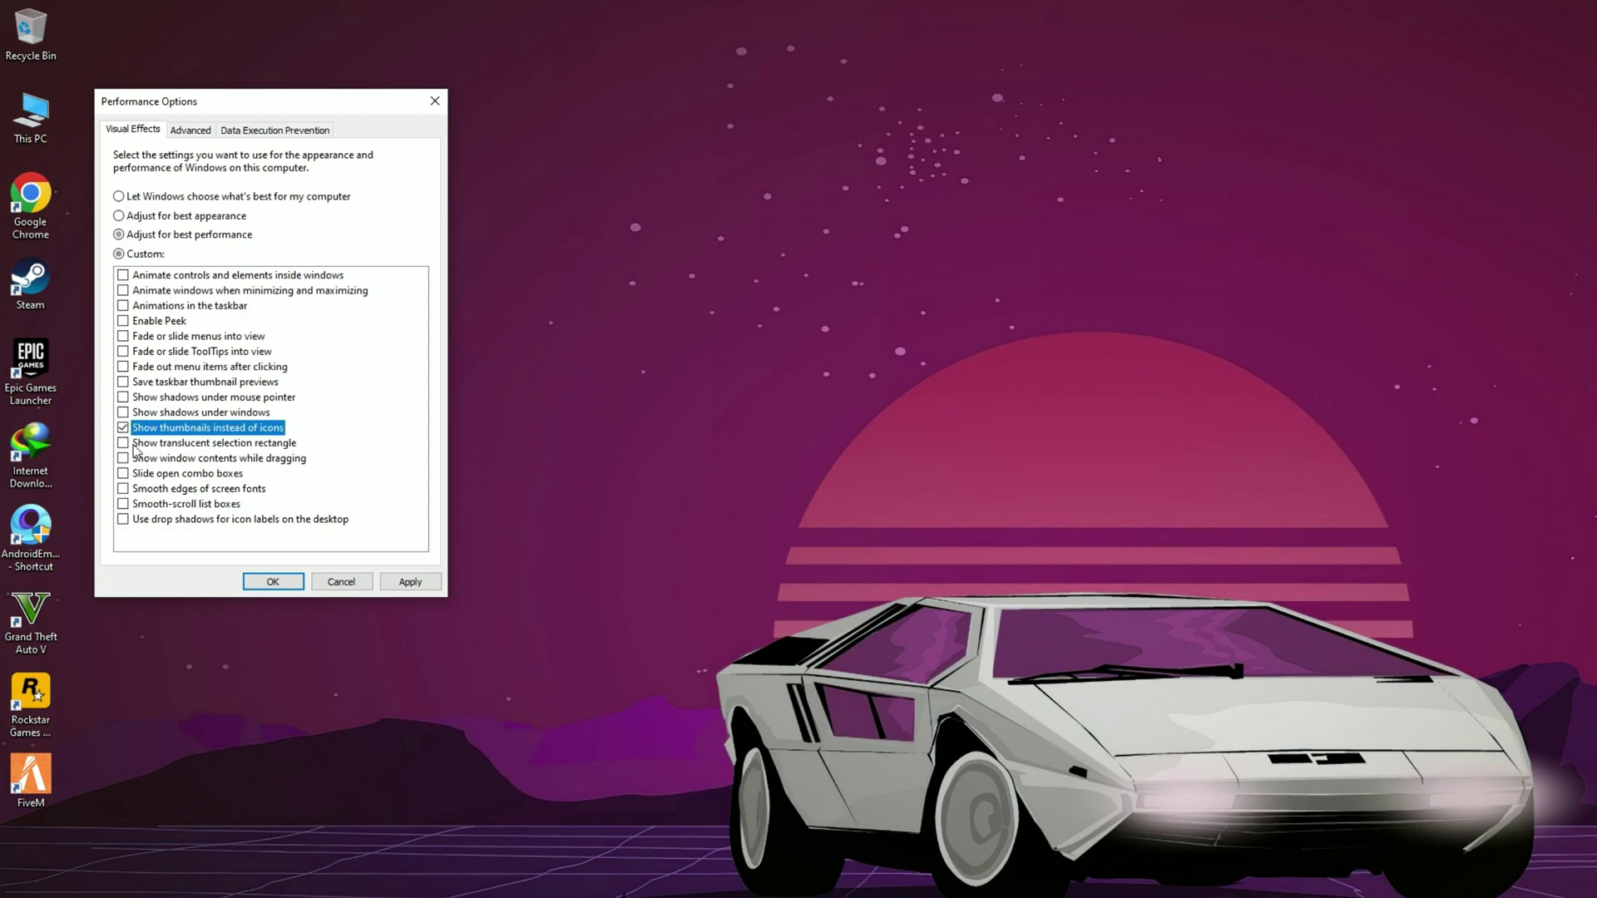
click(123, 489)
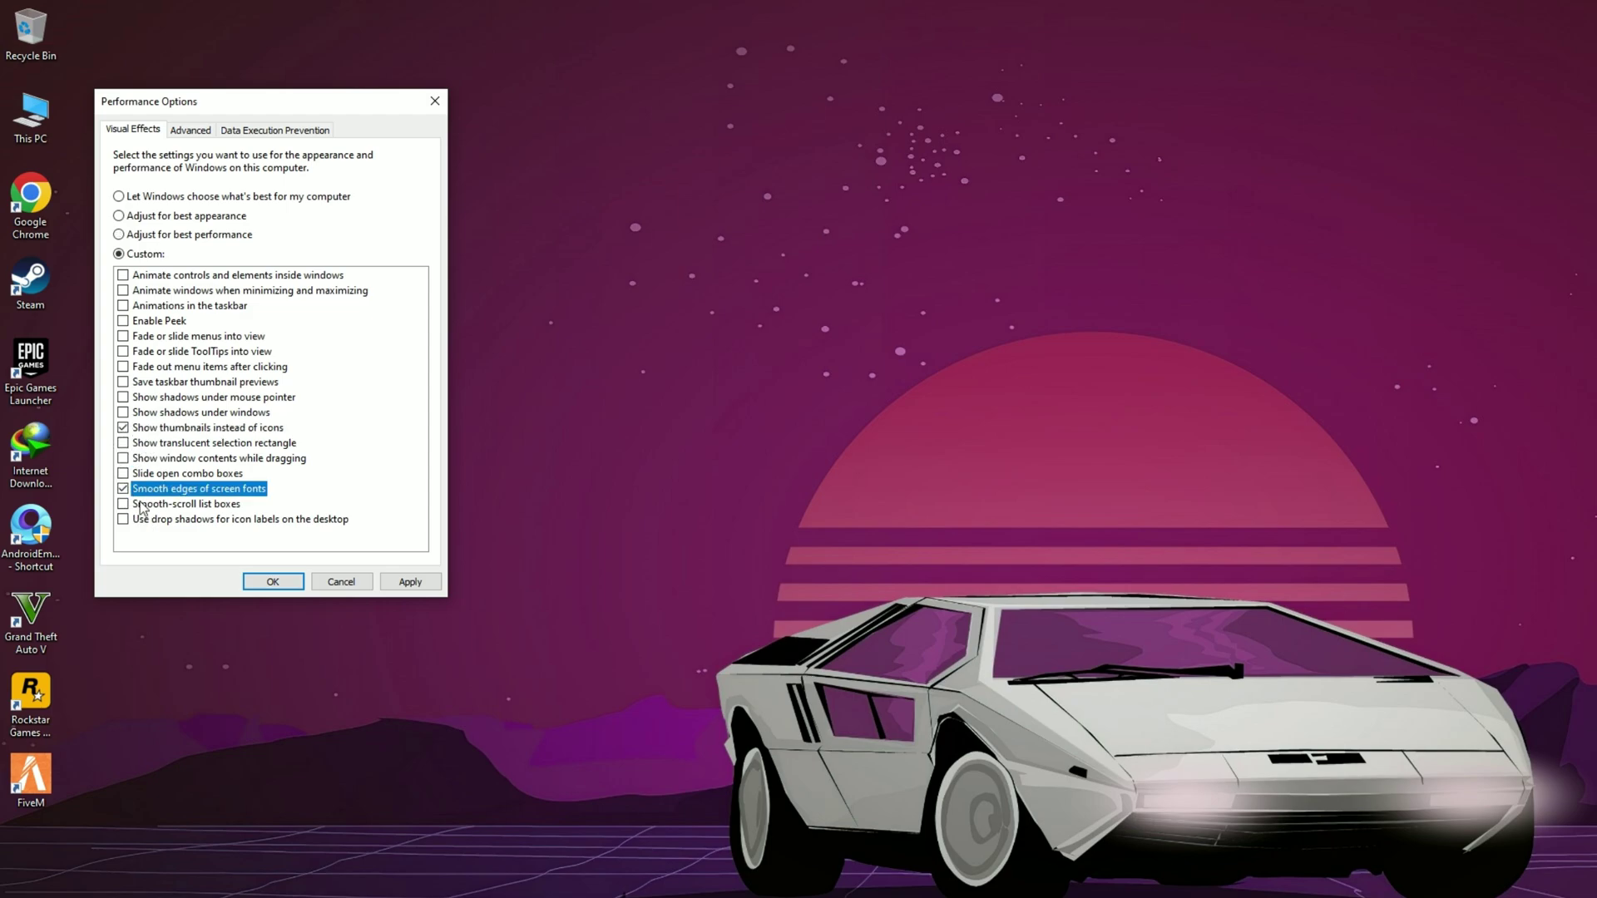
click(427, 583)
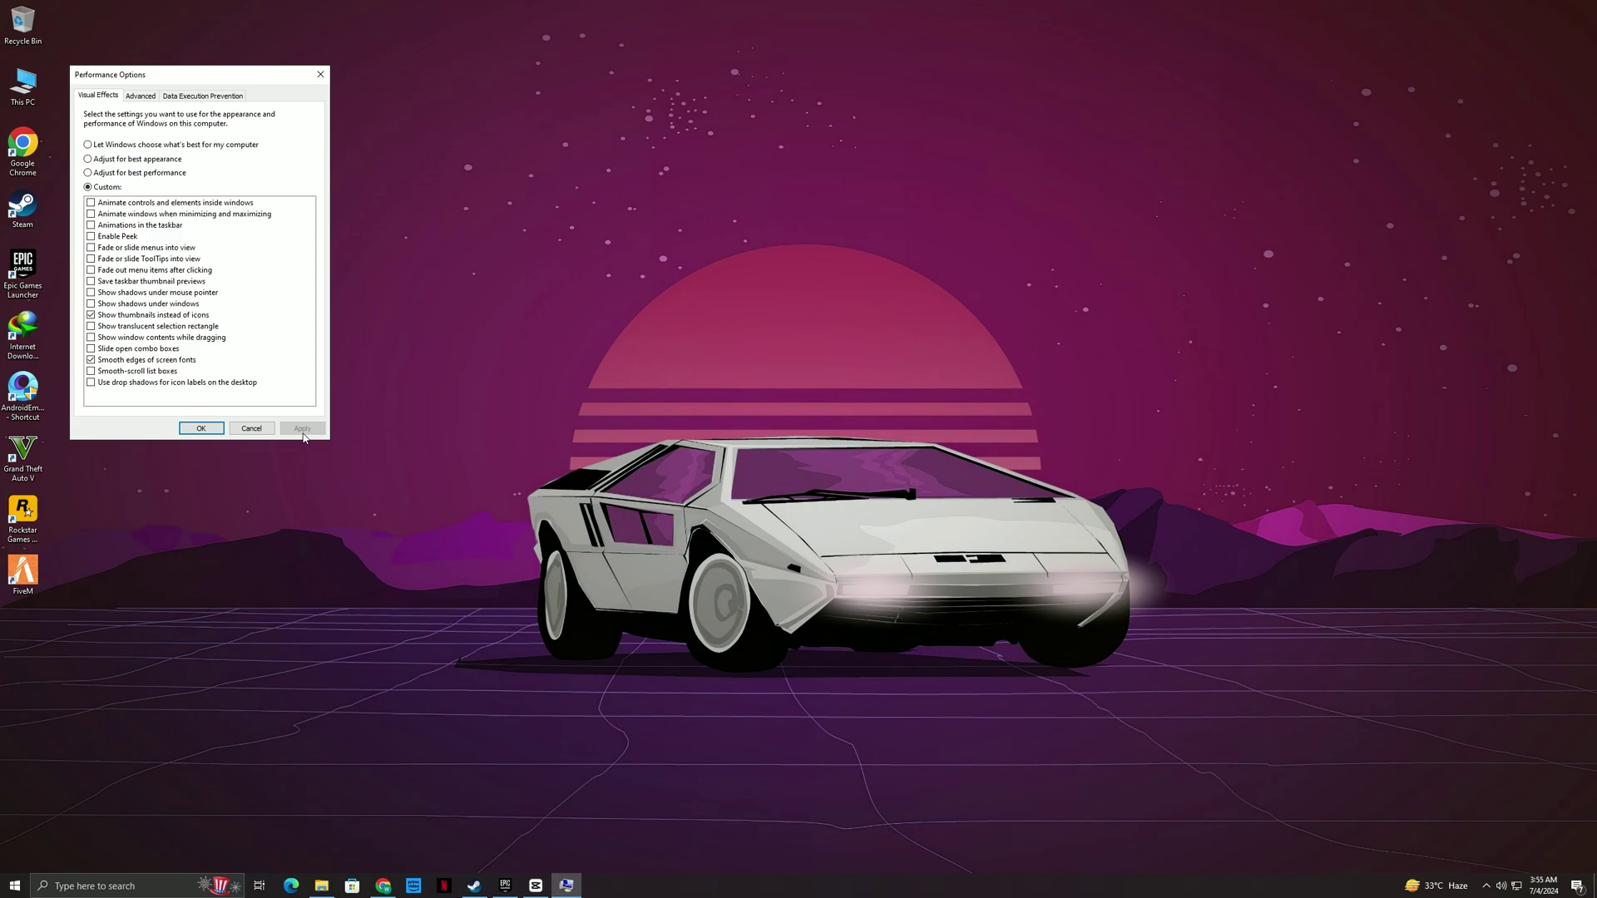
click(202, 428)
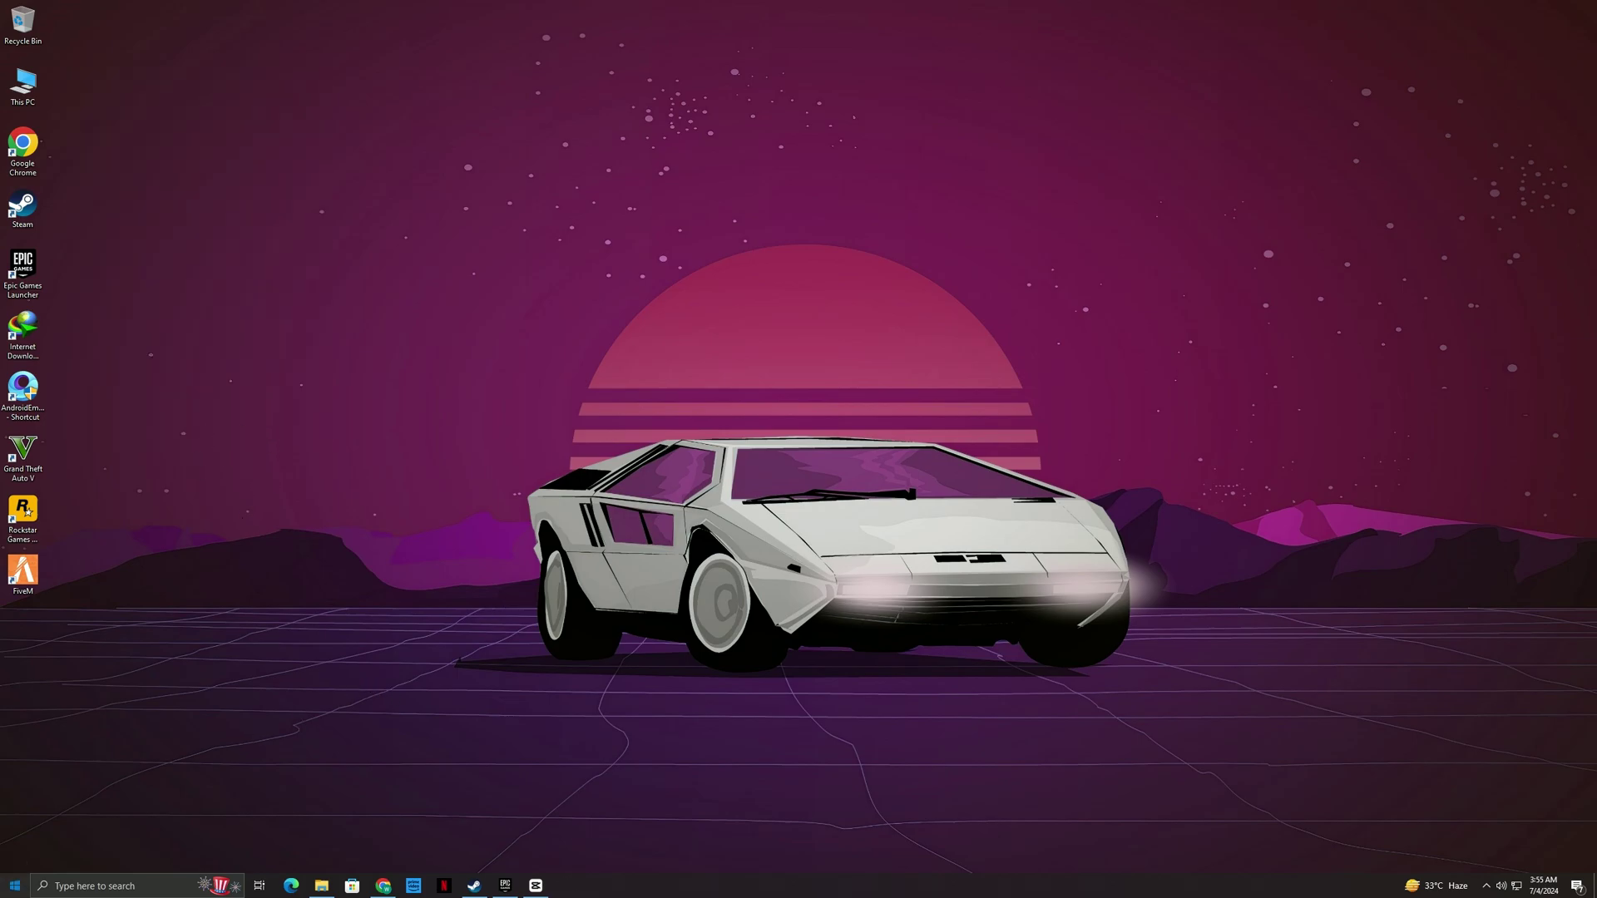
Step: Look through the Messaging, Other devices and Background apps pages in the Windows privacy settings and close Settings
click(15, 885)
click(13, 839)
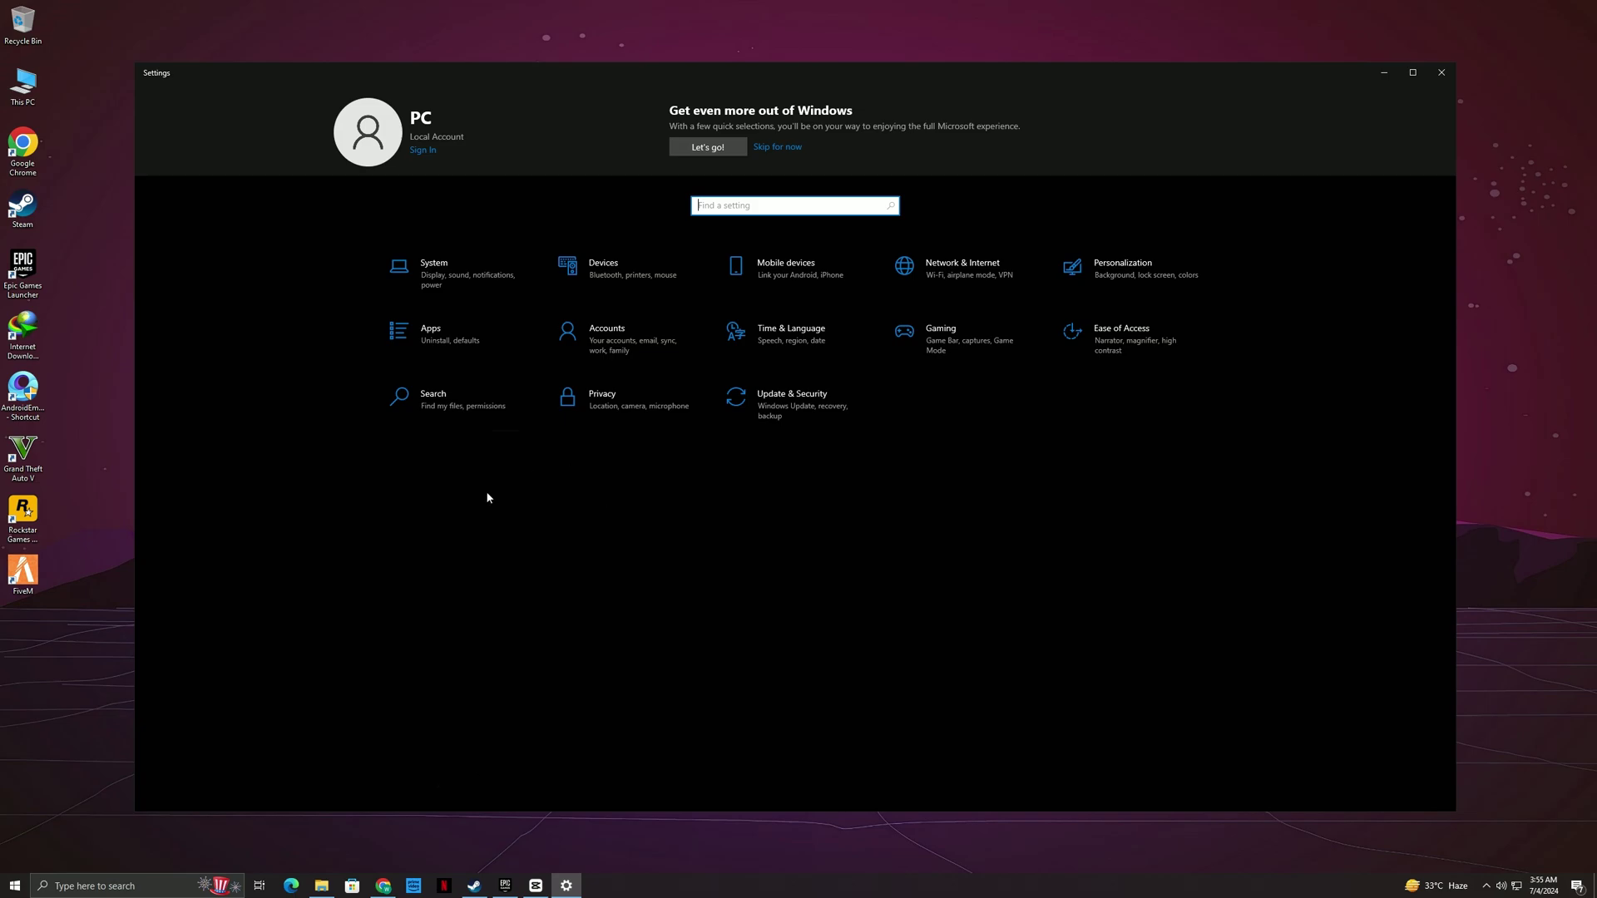
click(603, 404)
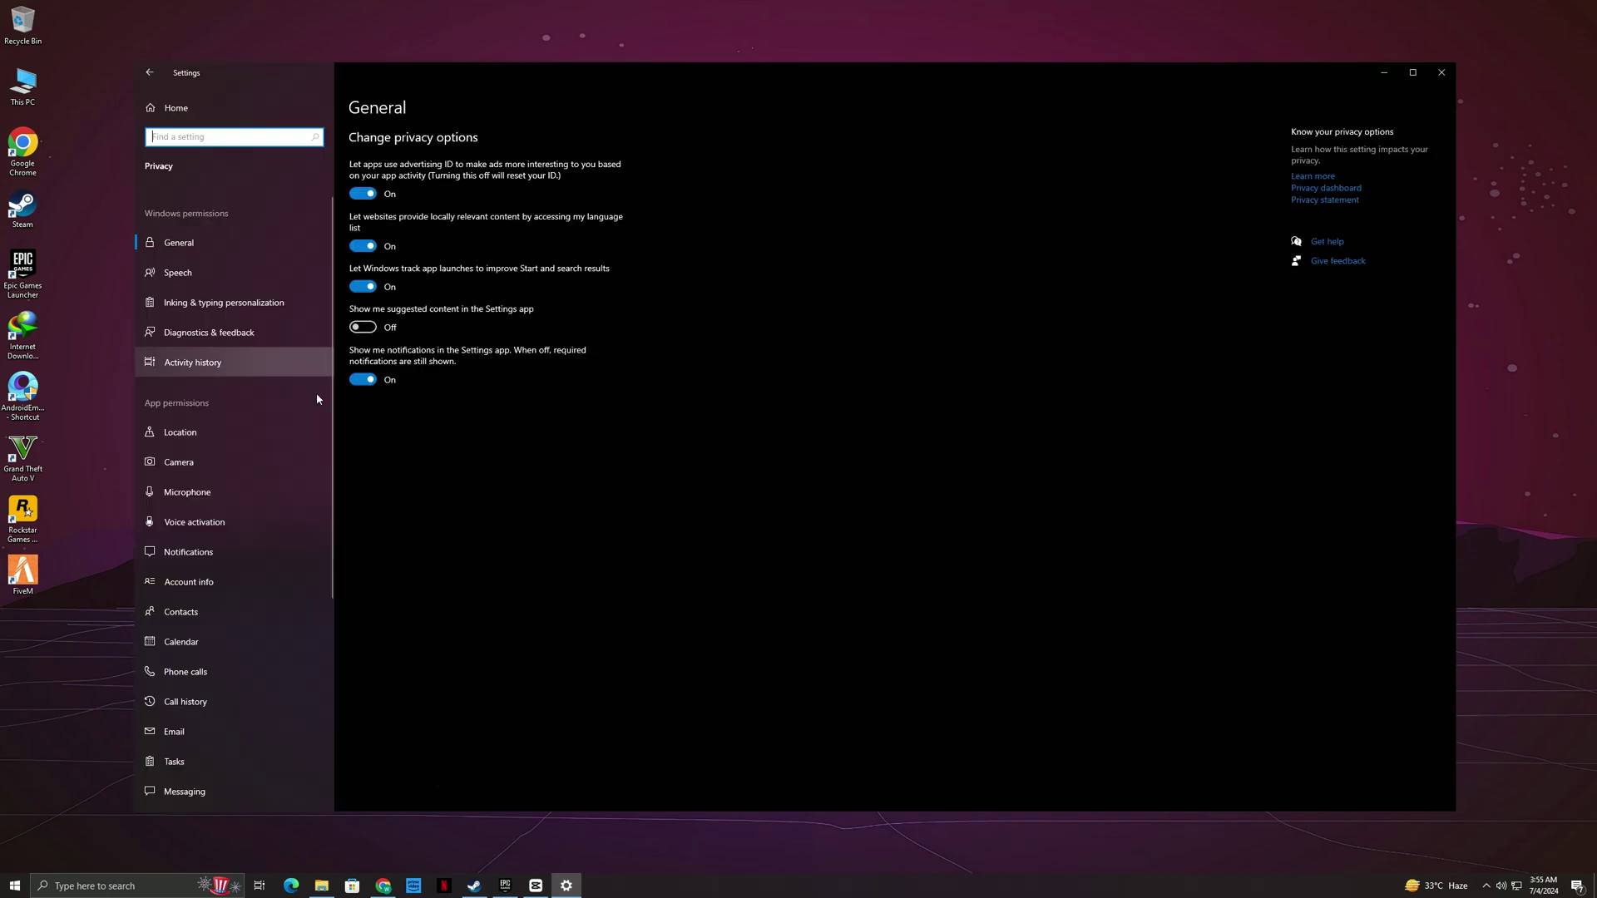
scroll(235, 657, down, 5)
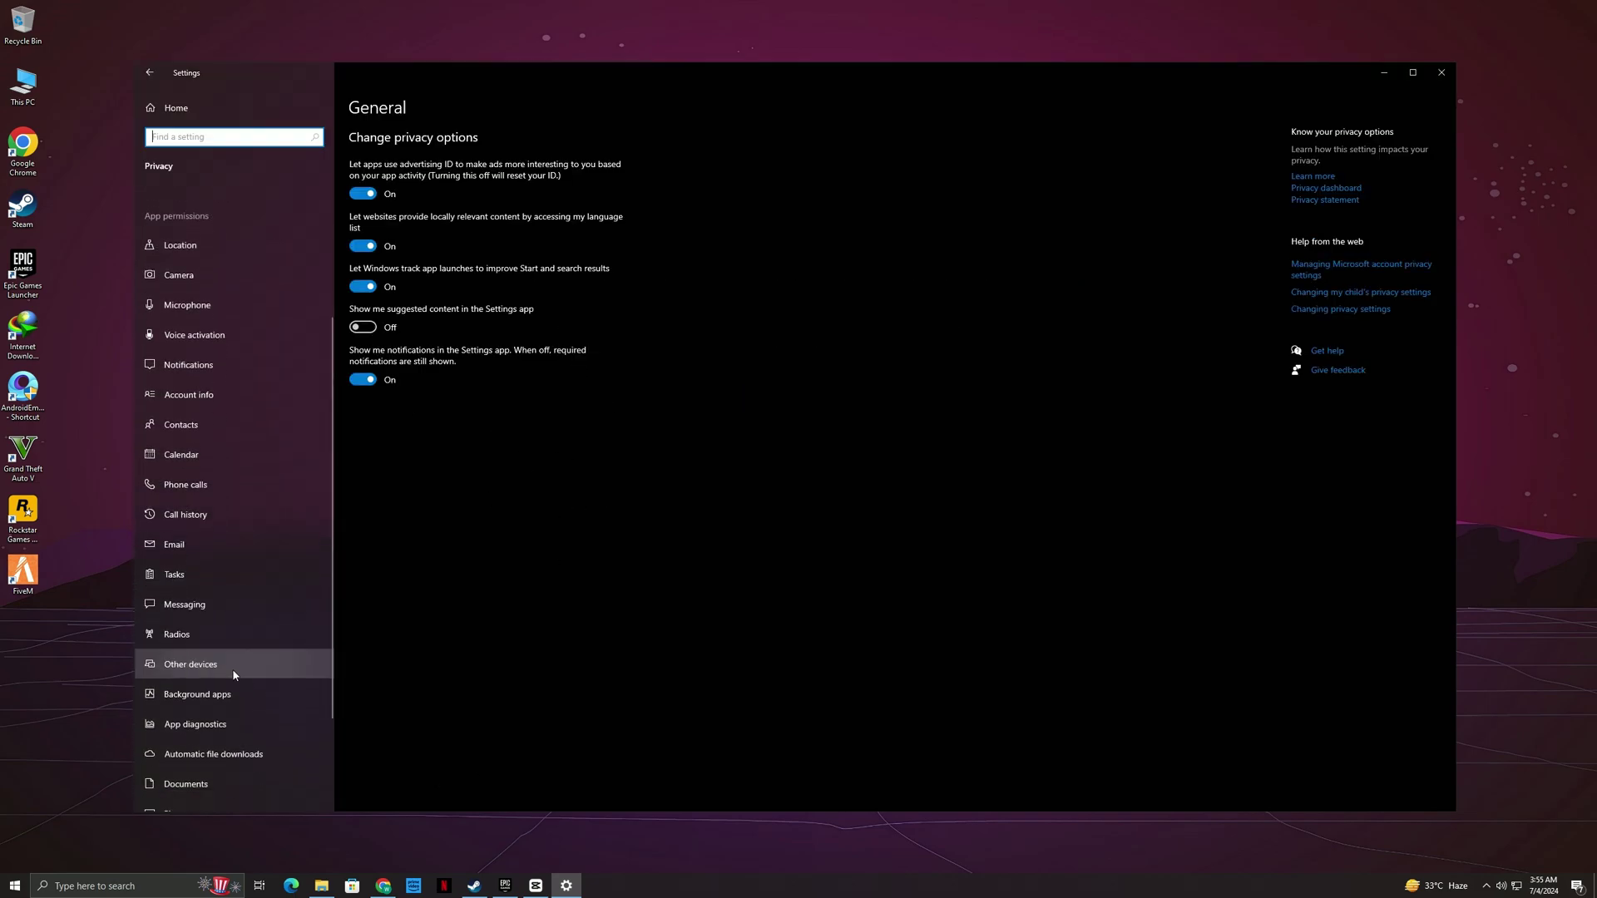
click(204, 614)
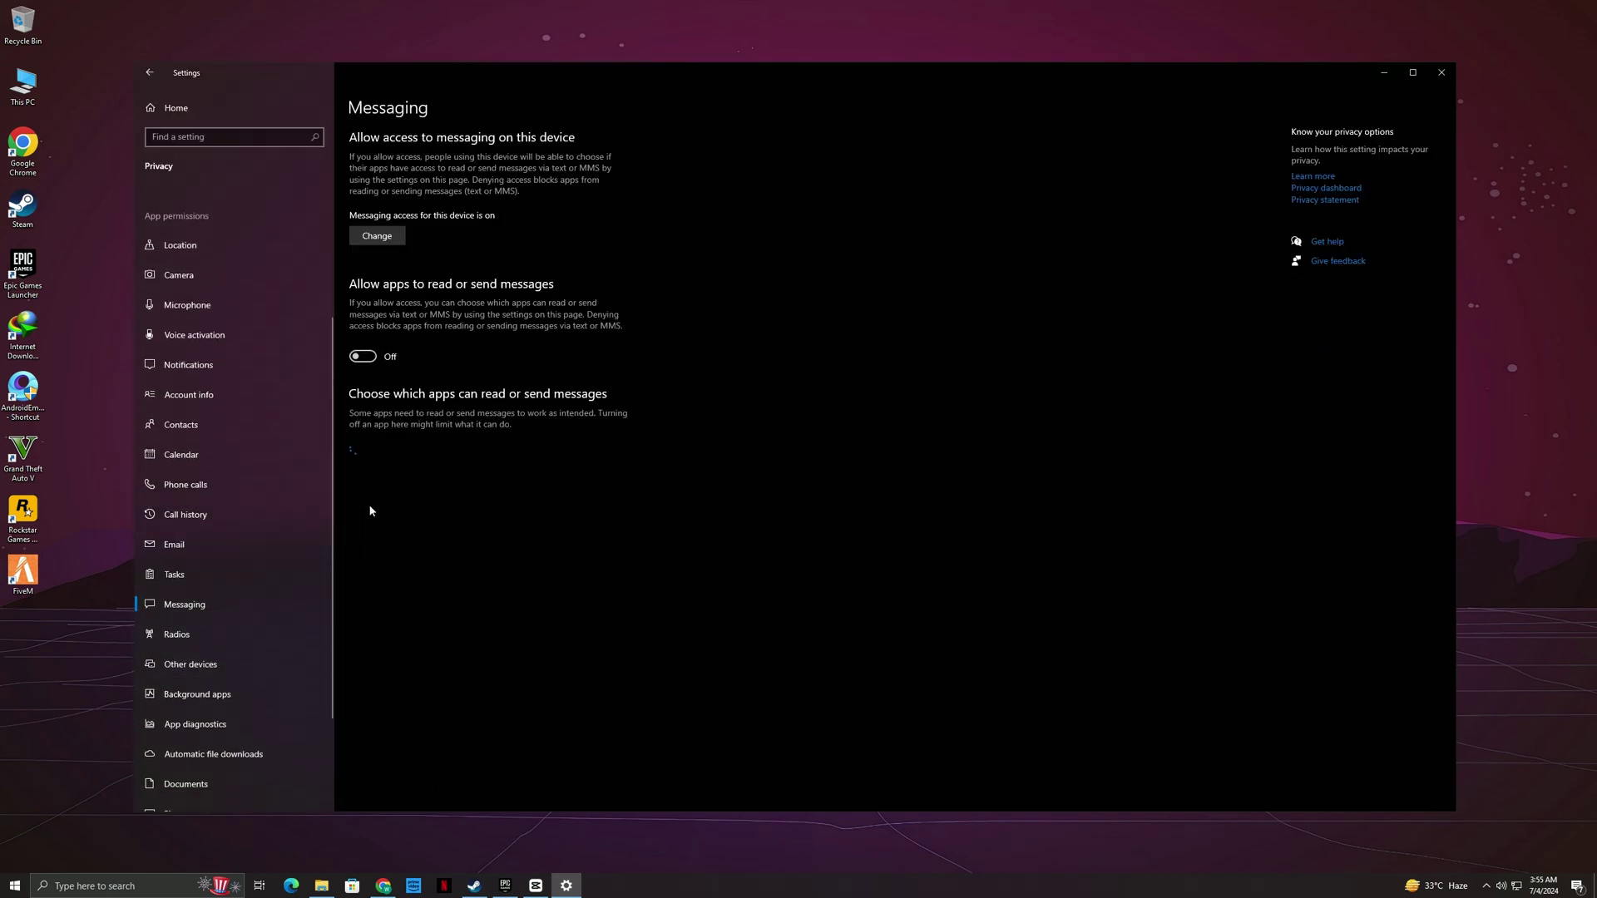
click(212, 664)
scroll(314, 422, down, 3)
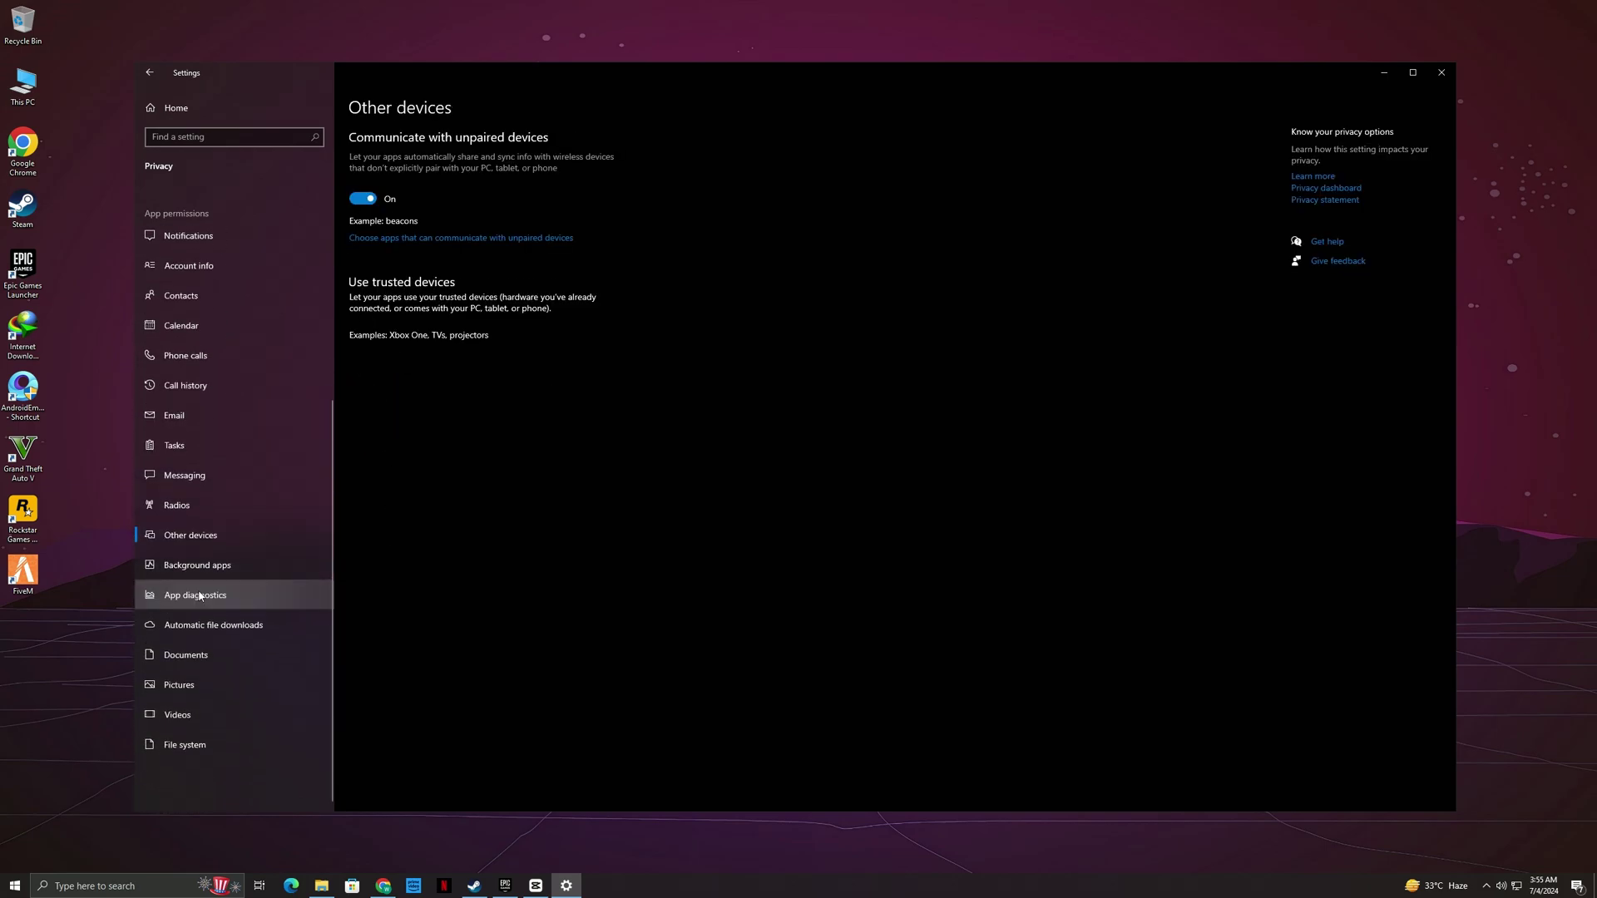
click(212, 565)
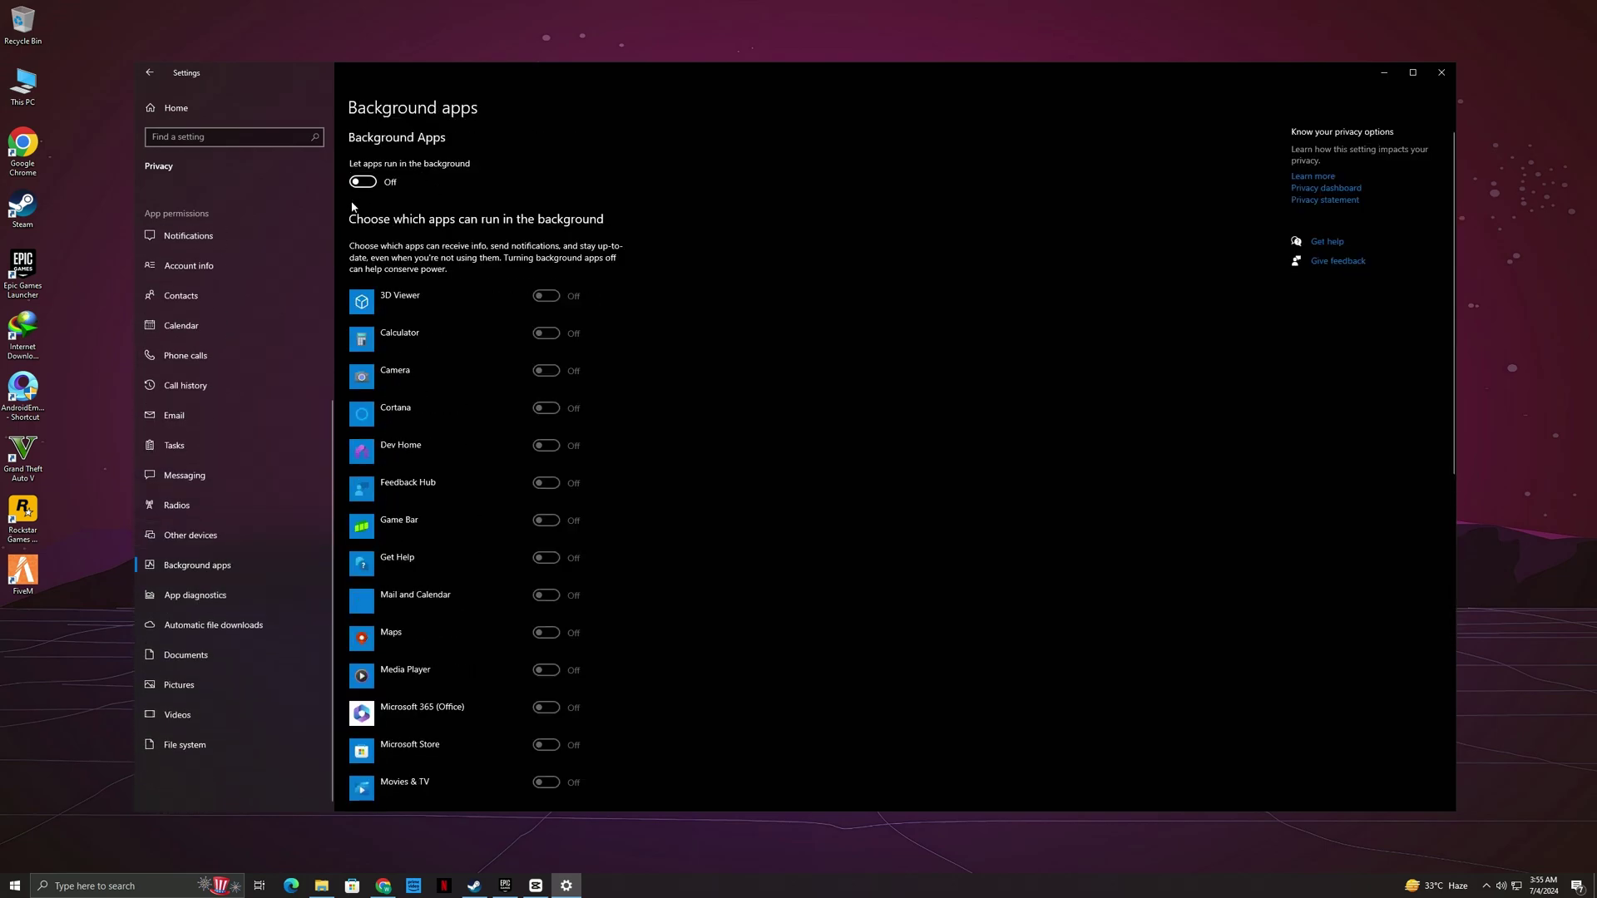
scroll(420, 474, down, 4)
scroll(421, 510, up, 4)
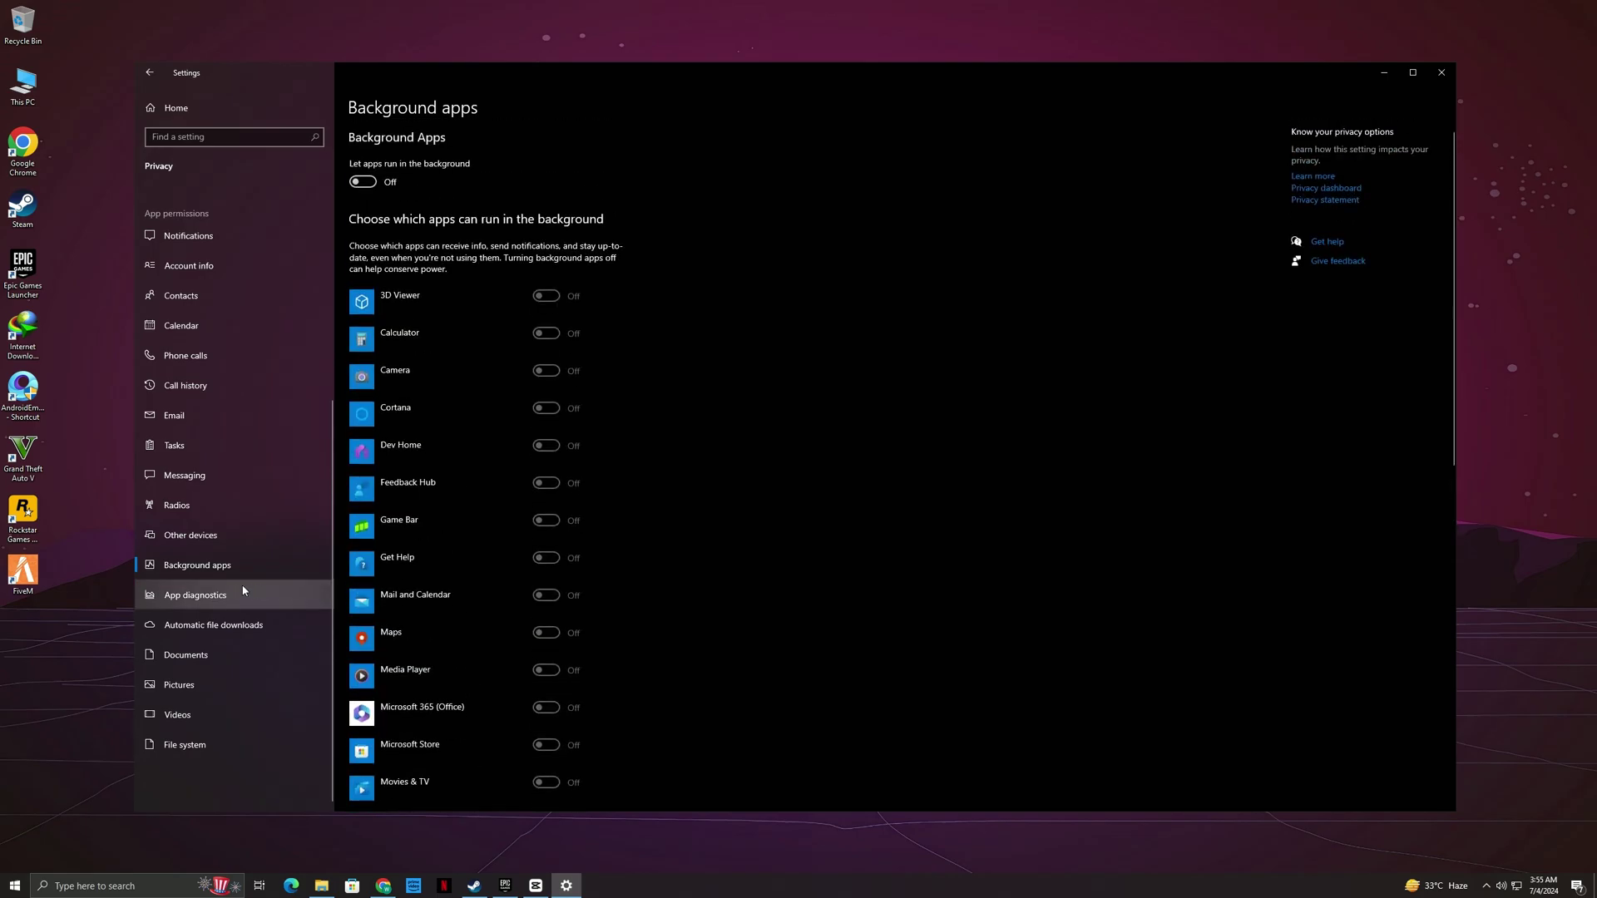
scroll(237, 586, up, 7)
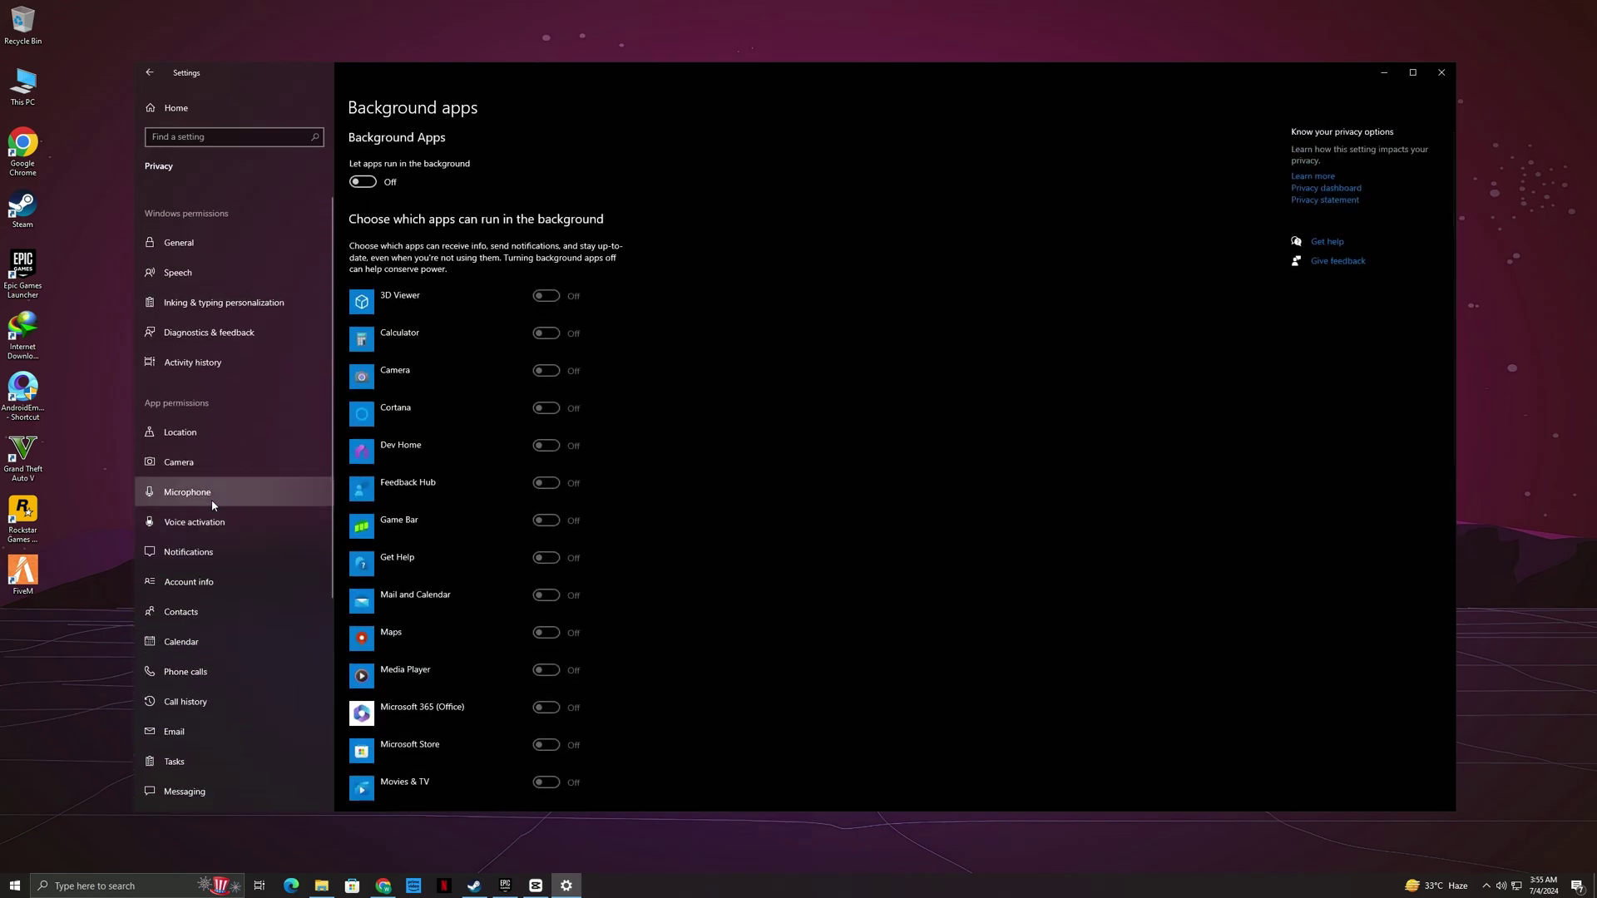
click(1442, 73)
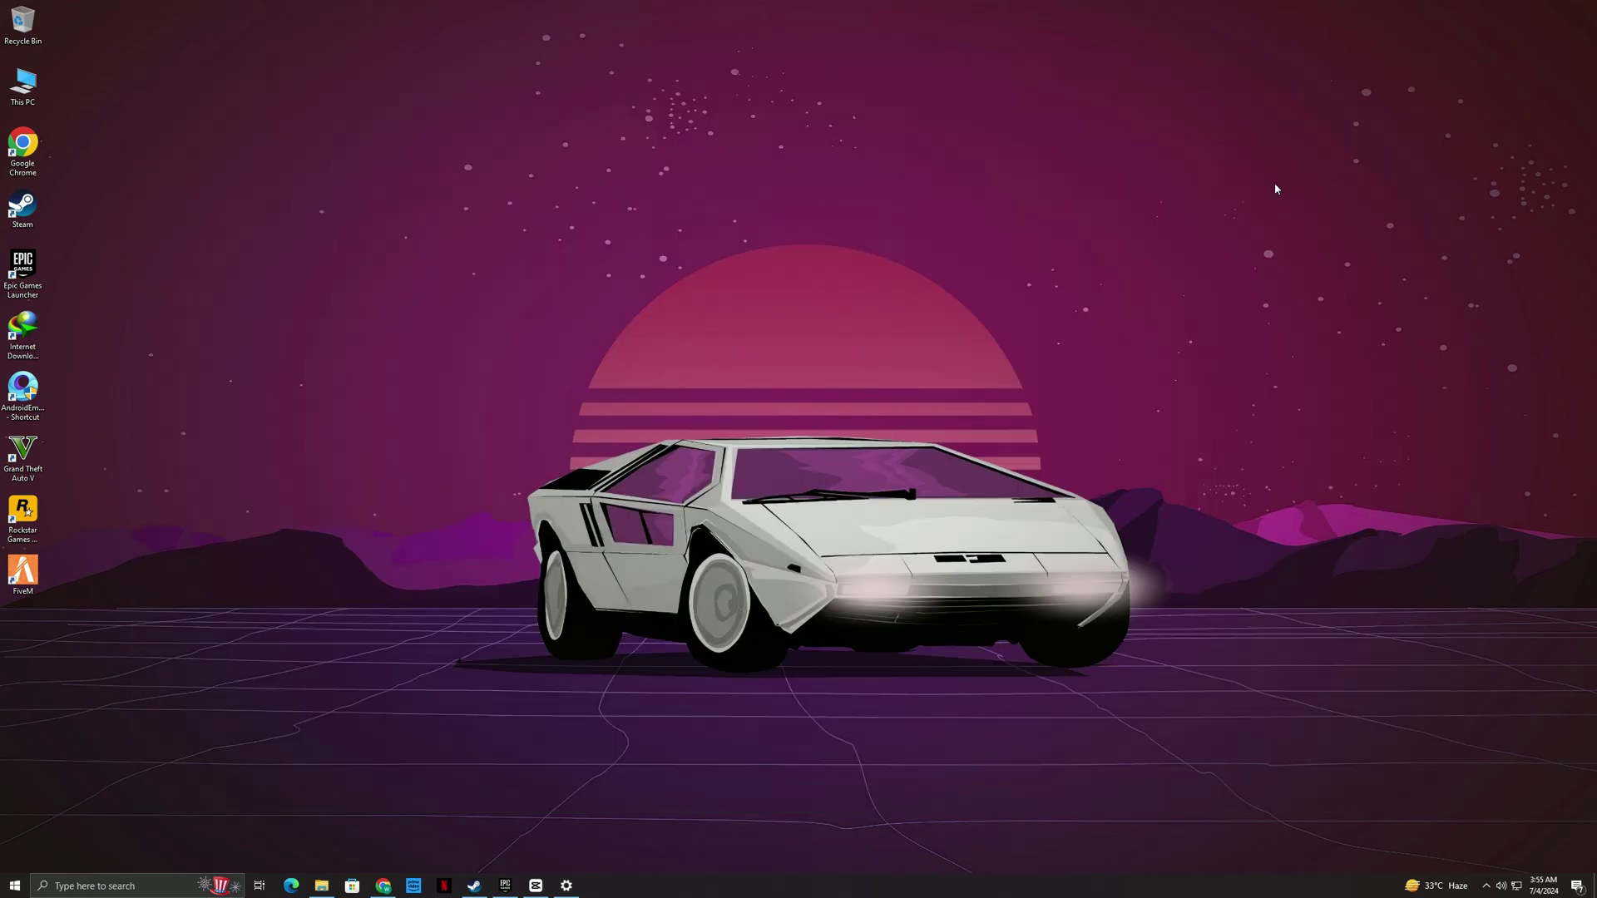
Step: Open Task Manager and show the list of startup apps
right_click(948, 886)
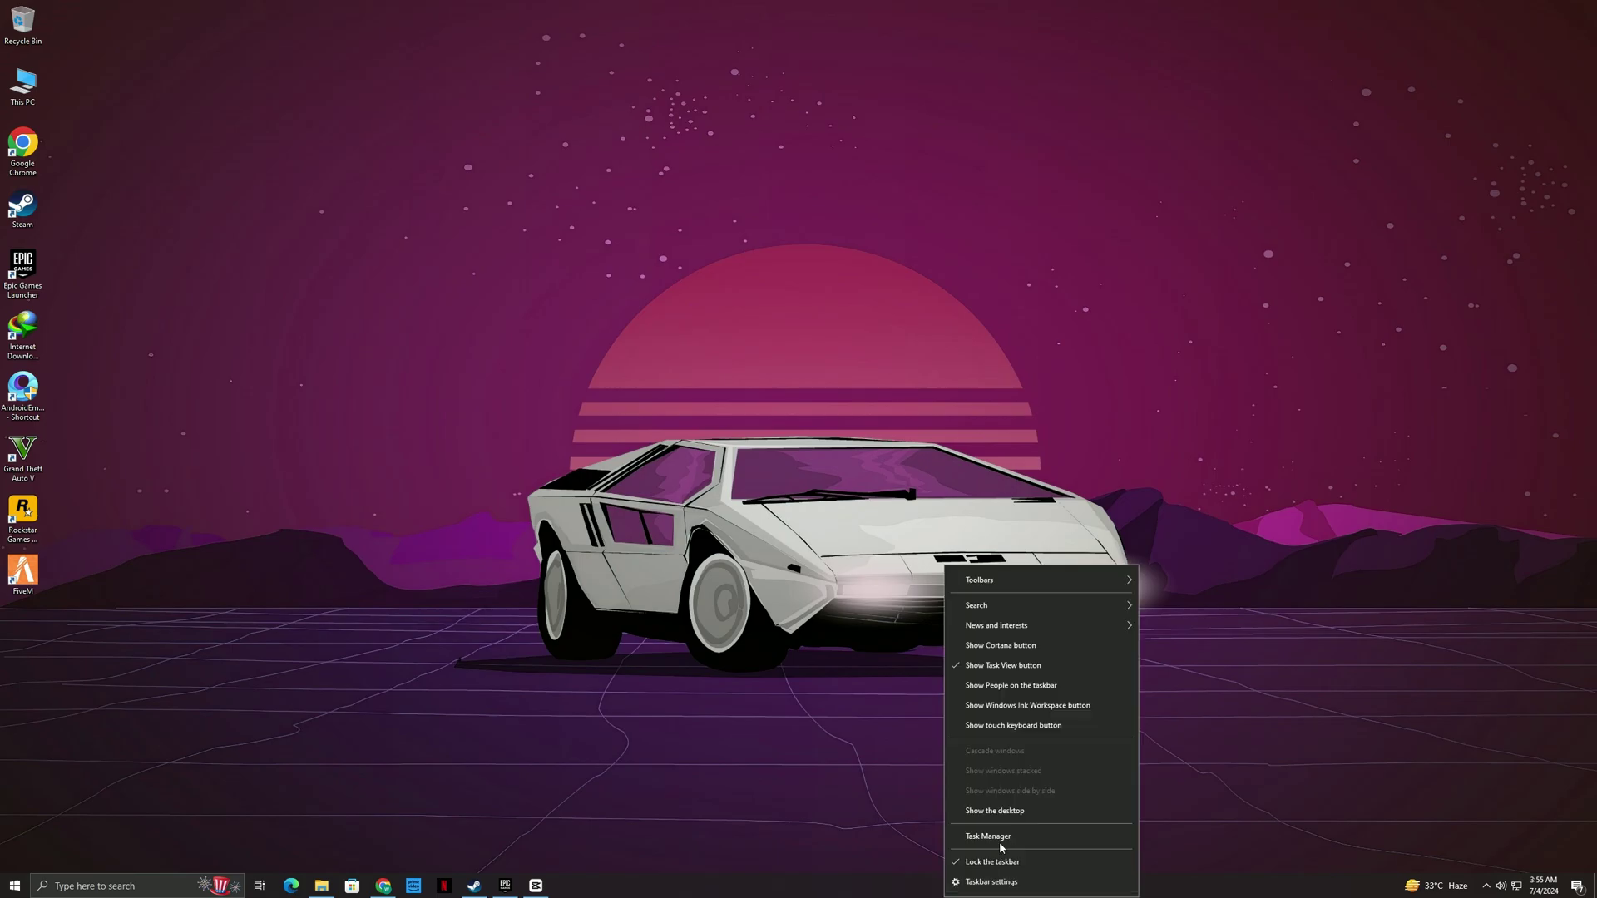
click(998, 834)
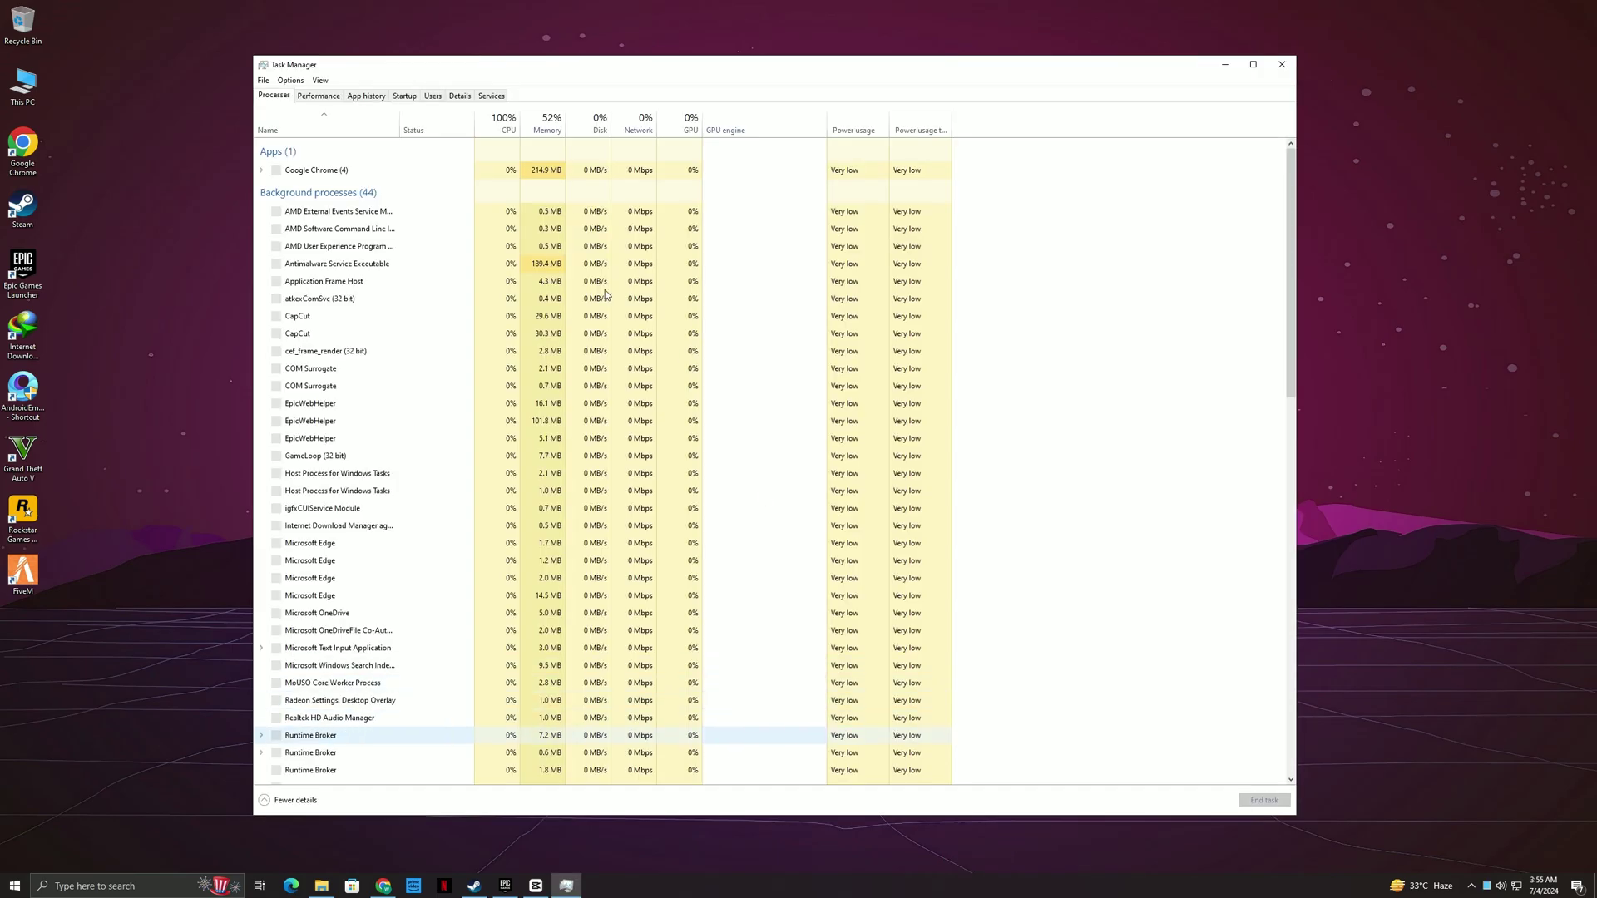
click(331, 97)
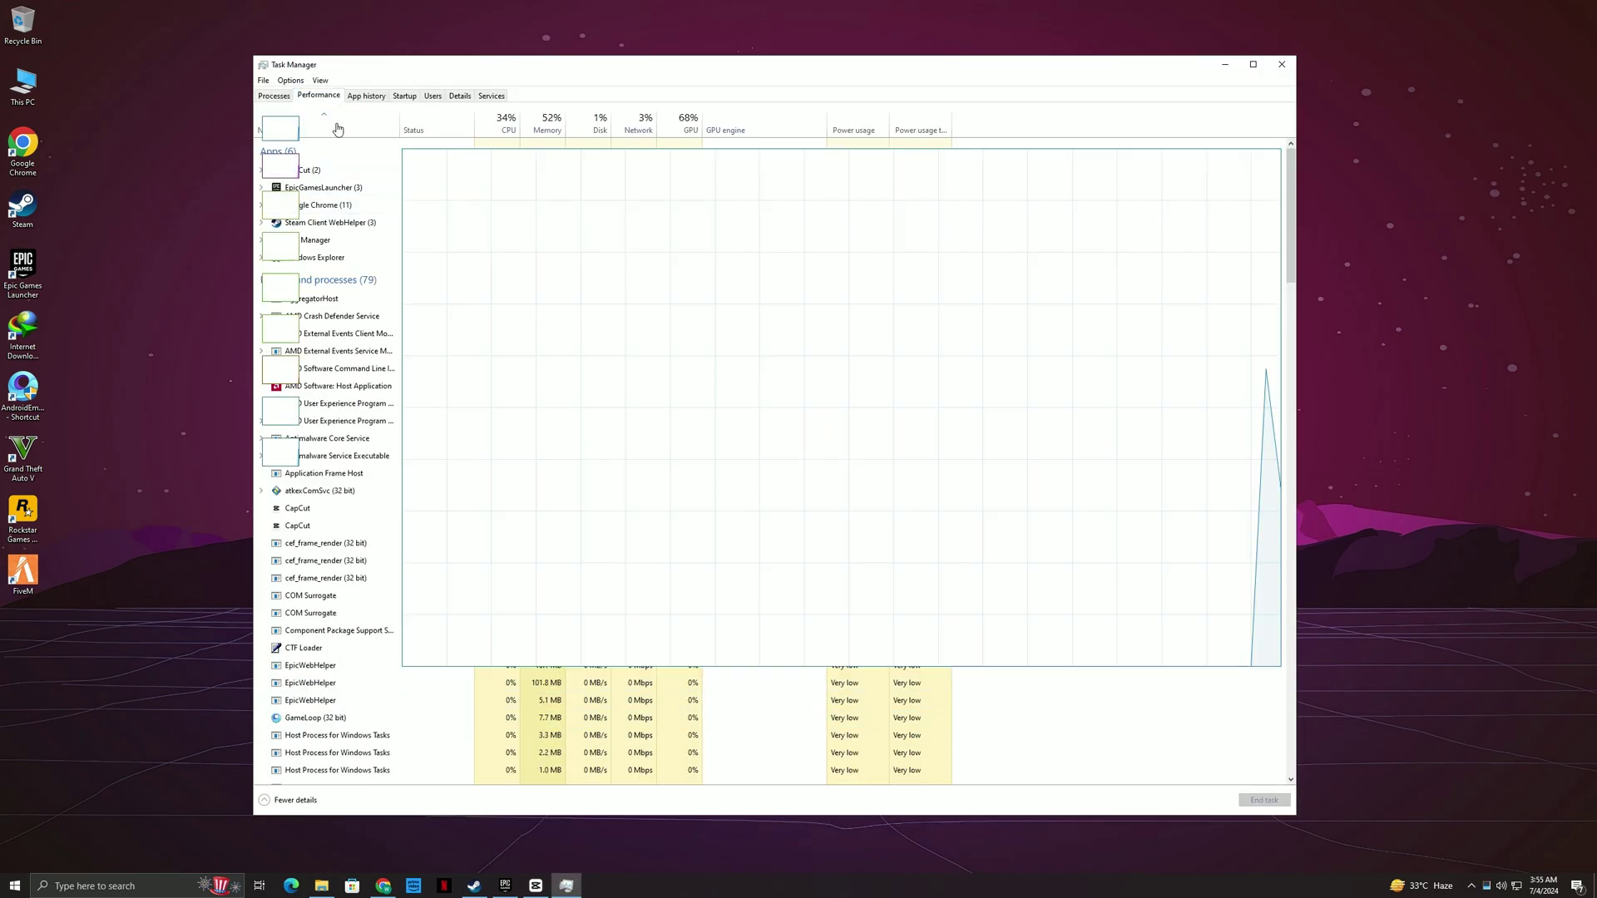
click(418, 96)
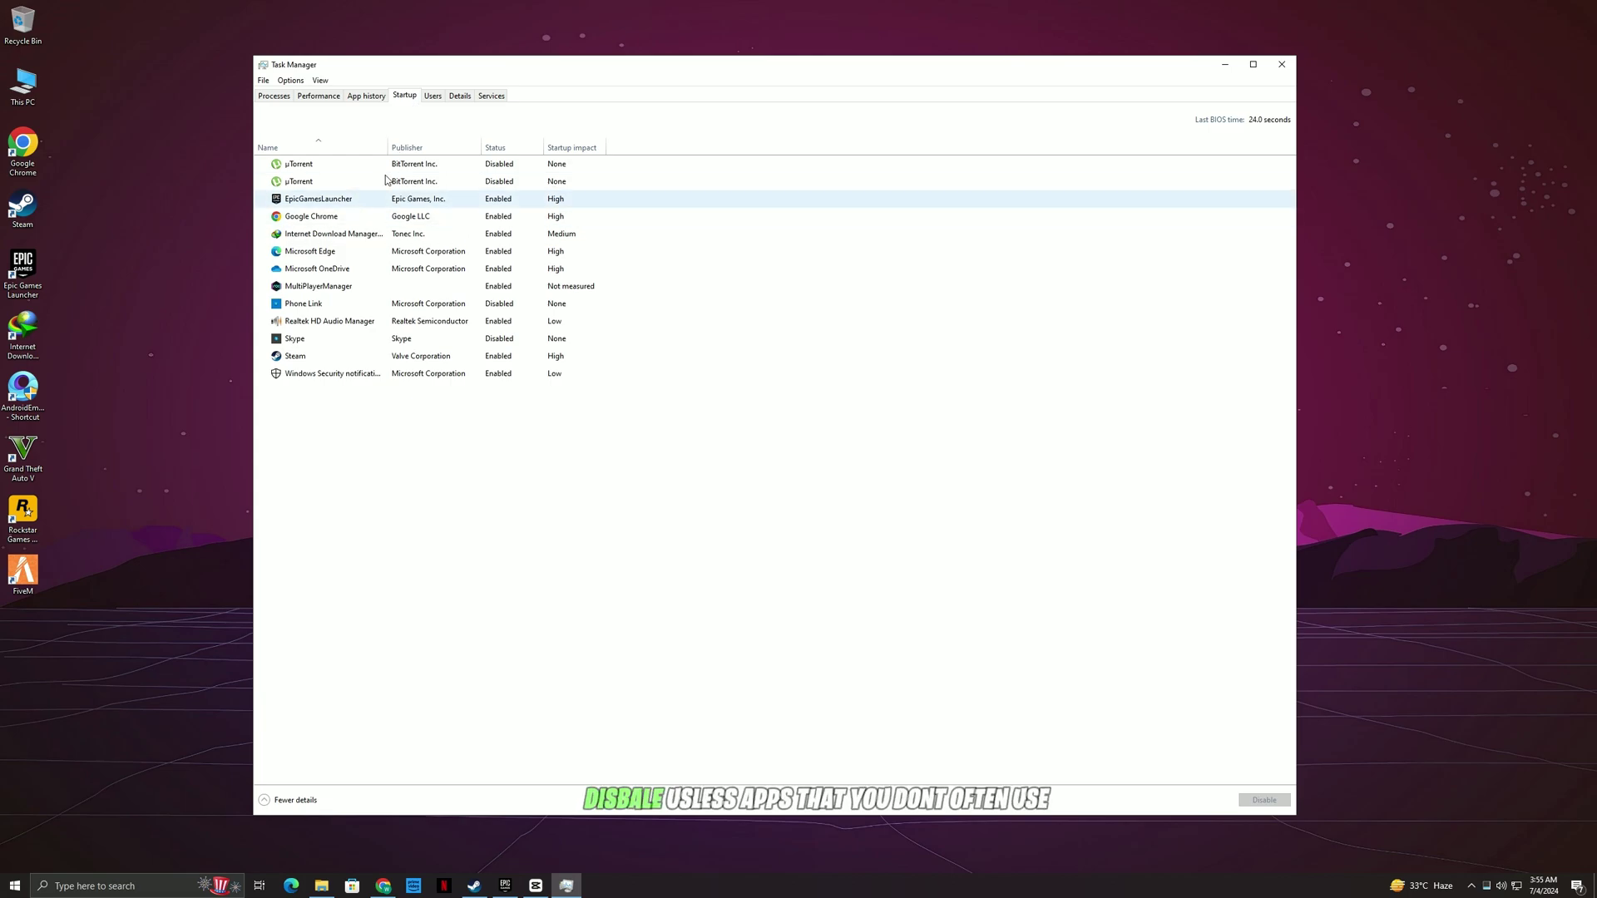
Step: Disable Google Chrome and Internet Download Manager at startup and close Task Manager
click(435, 218)
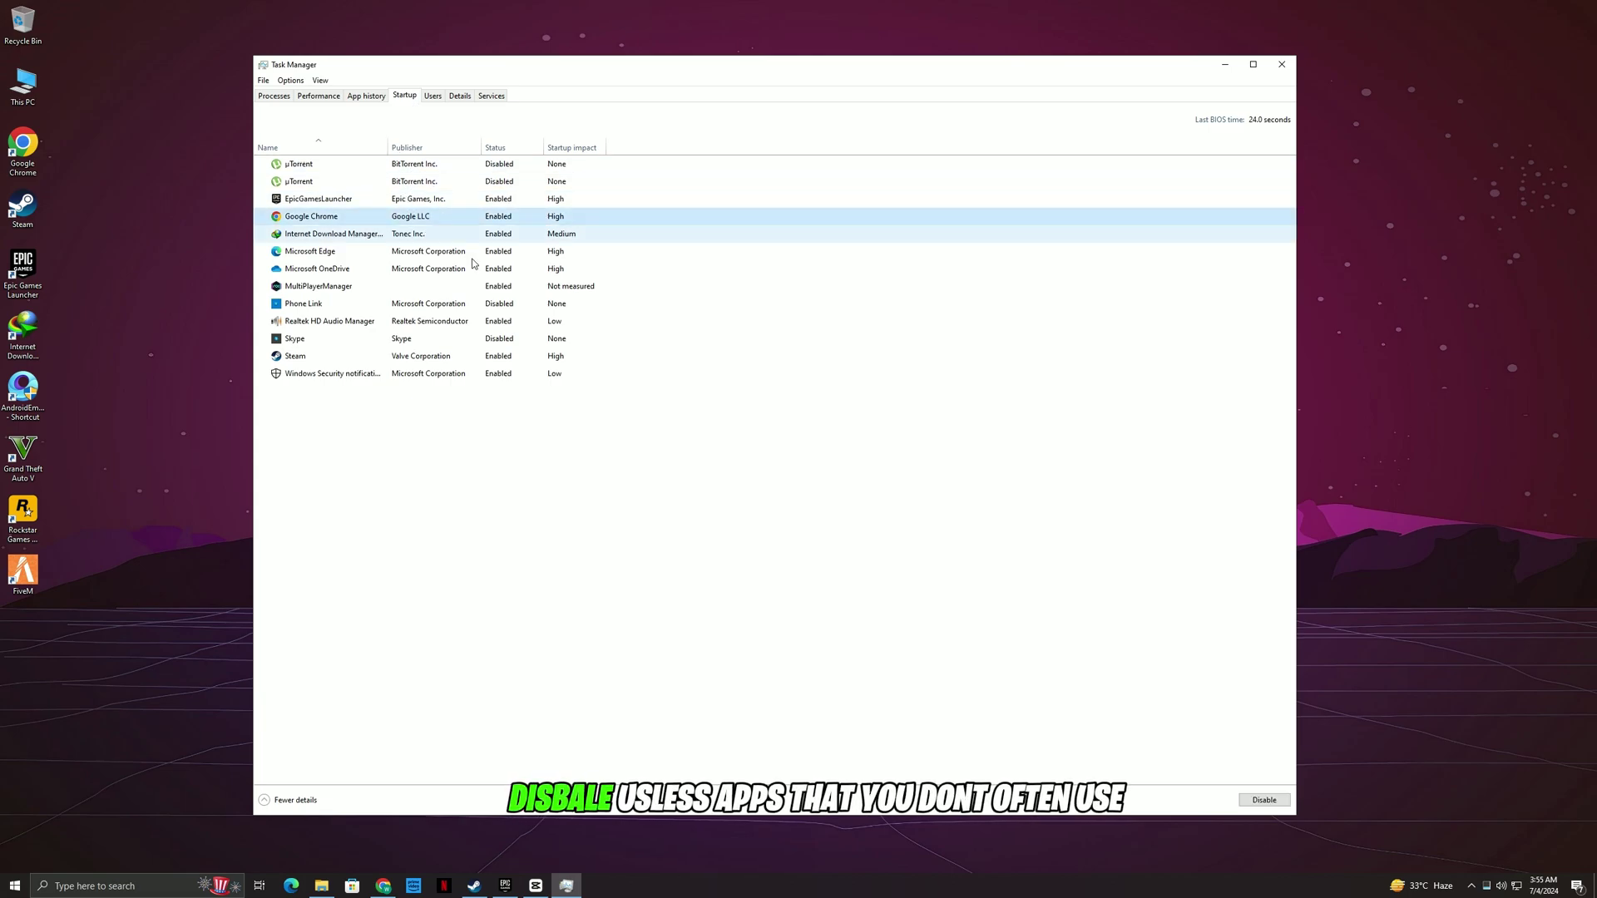
click(1264, 801)
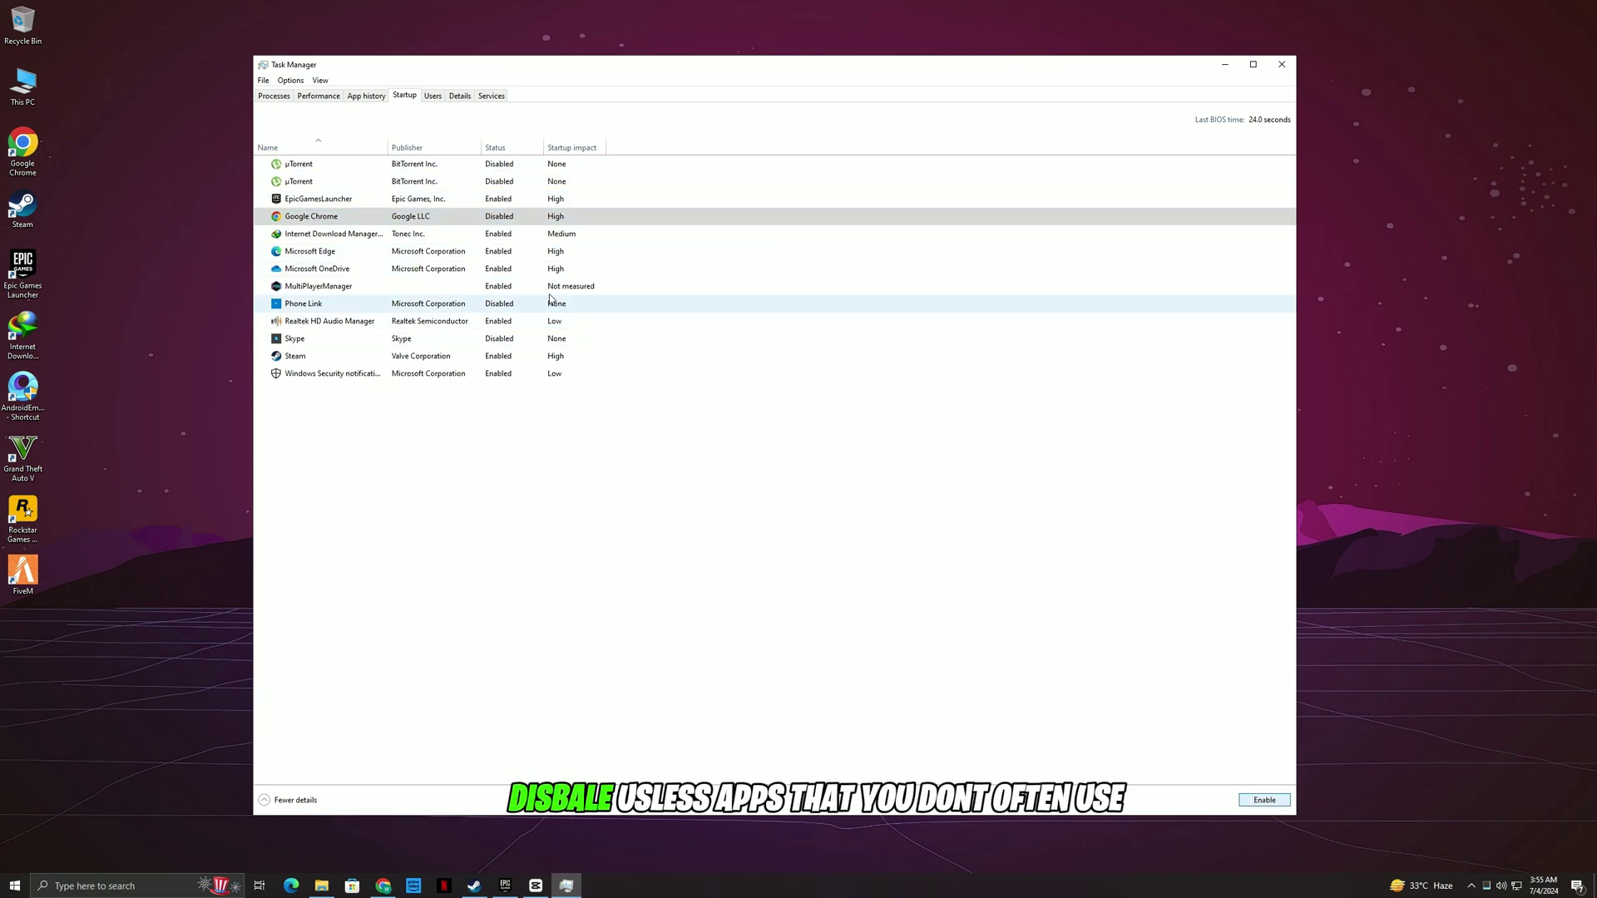
click(856, 234)
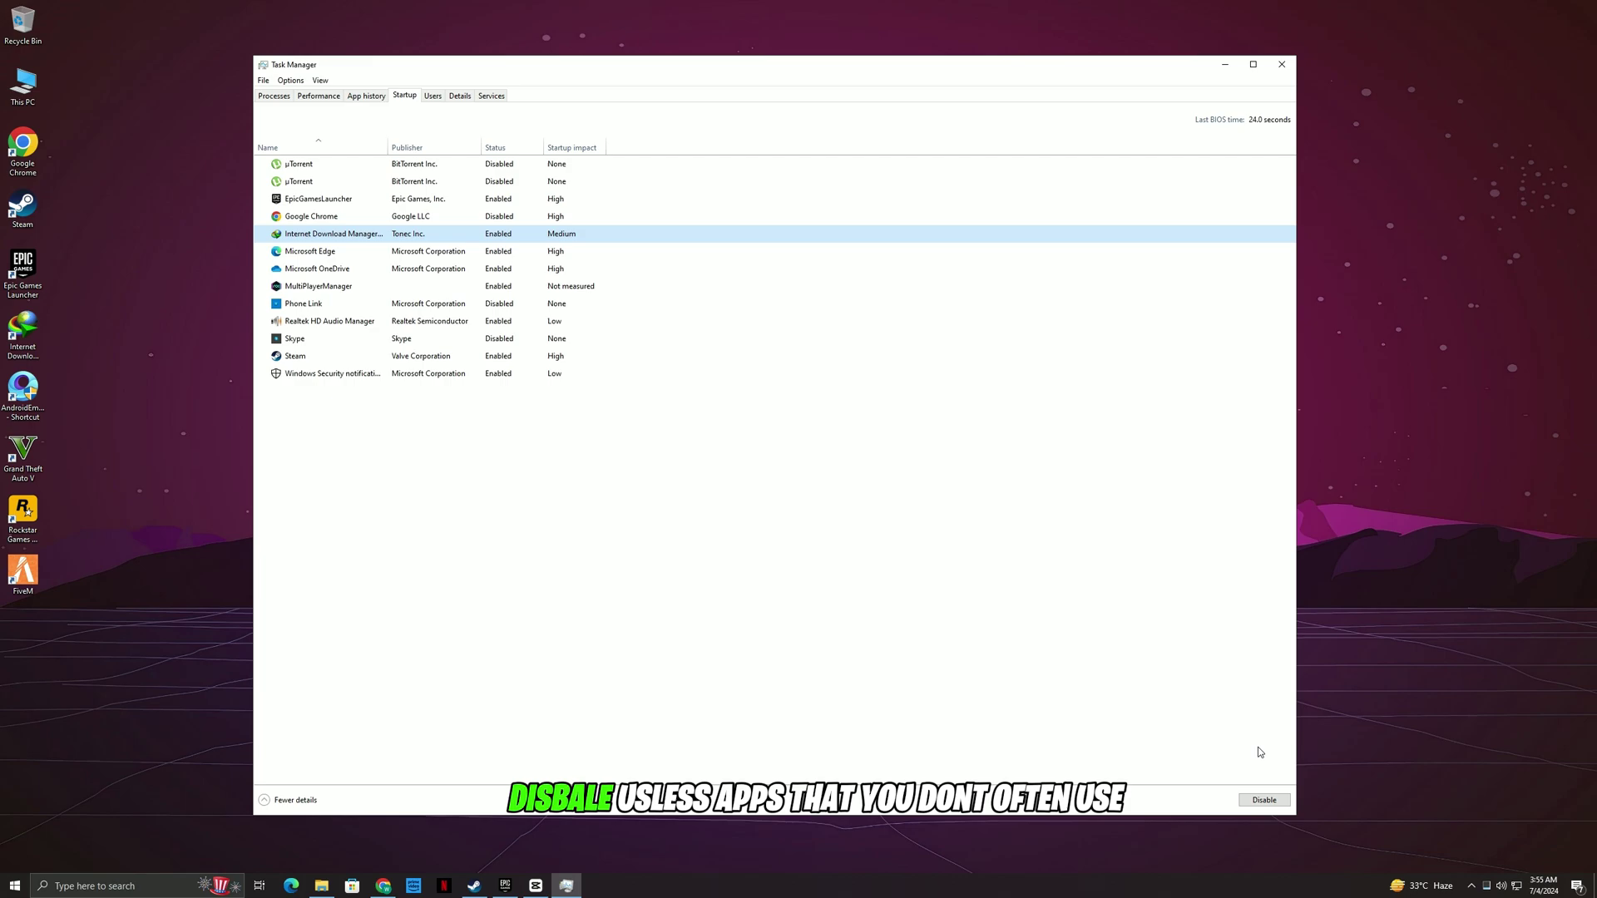
click(1253, 803)
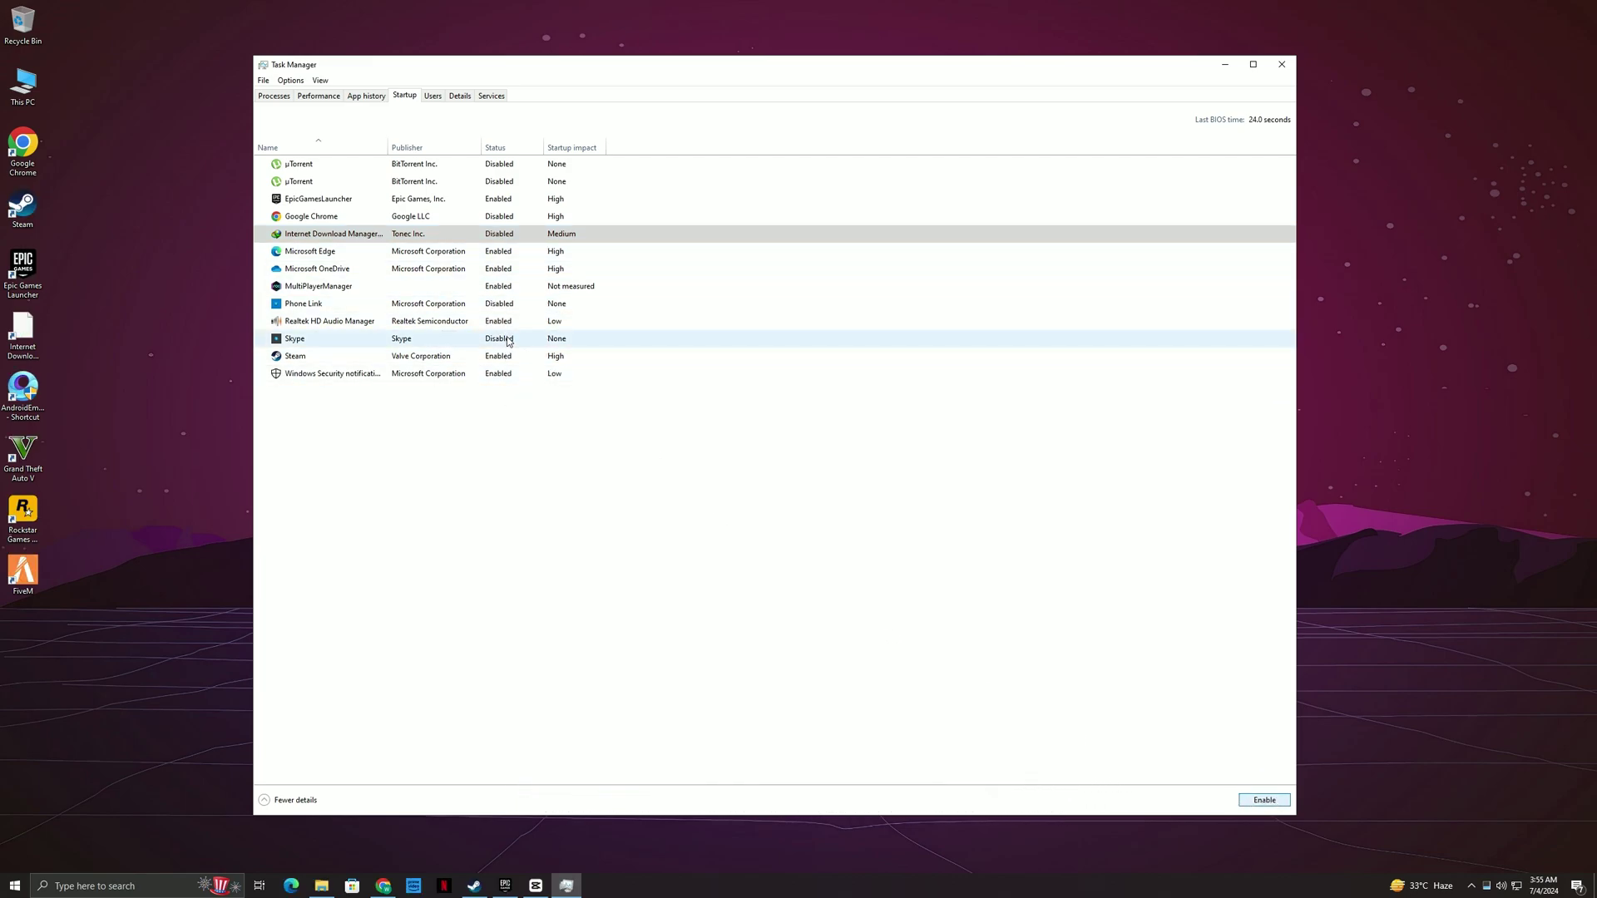
click(510, 341)
click(492, 357)
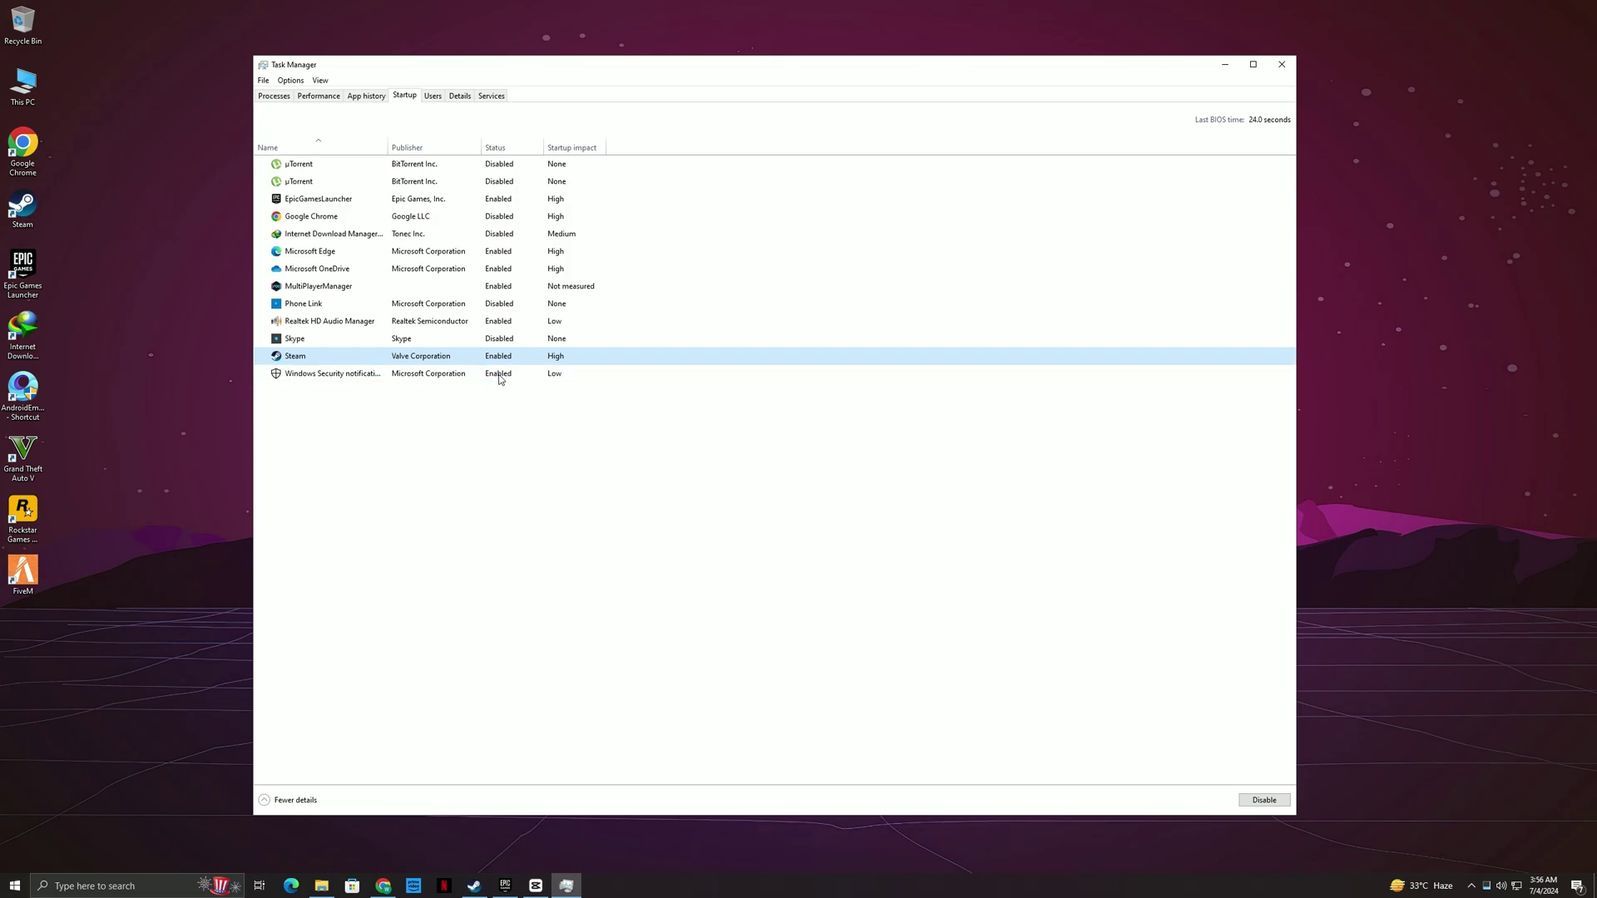
click(502, 375)
click(1288, 71)
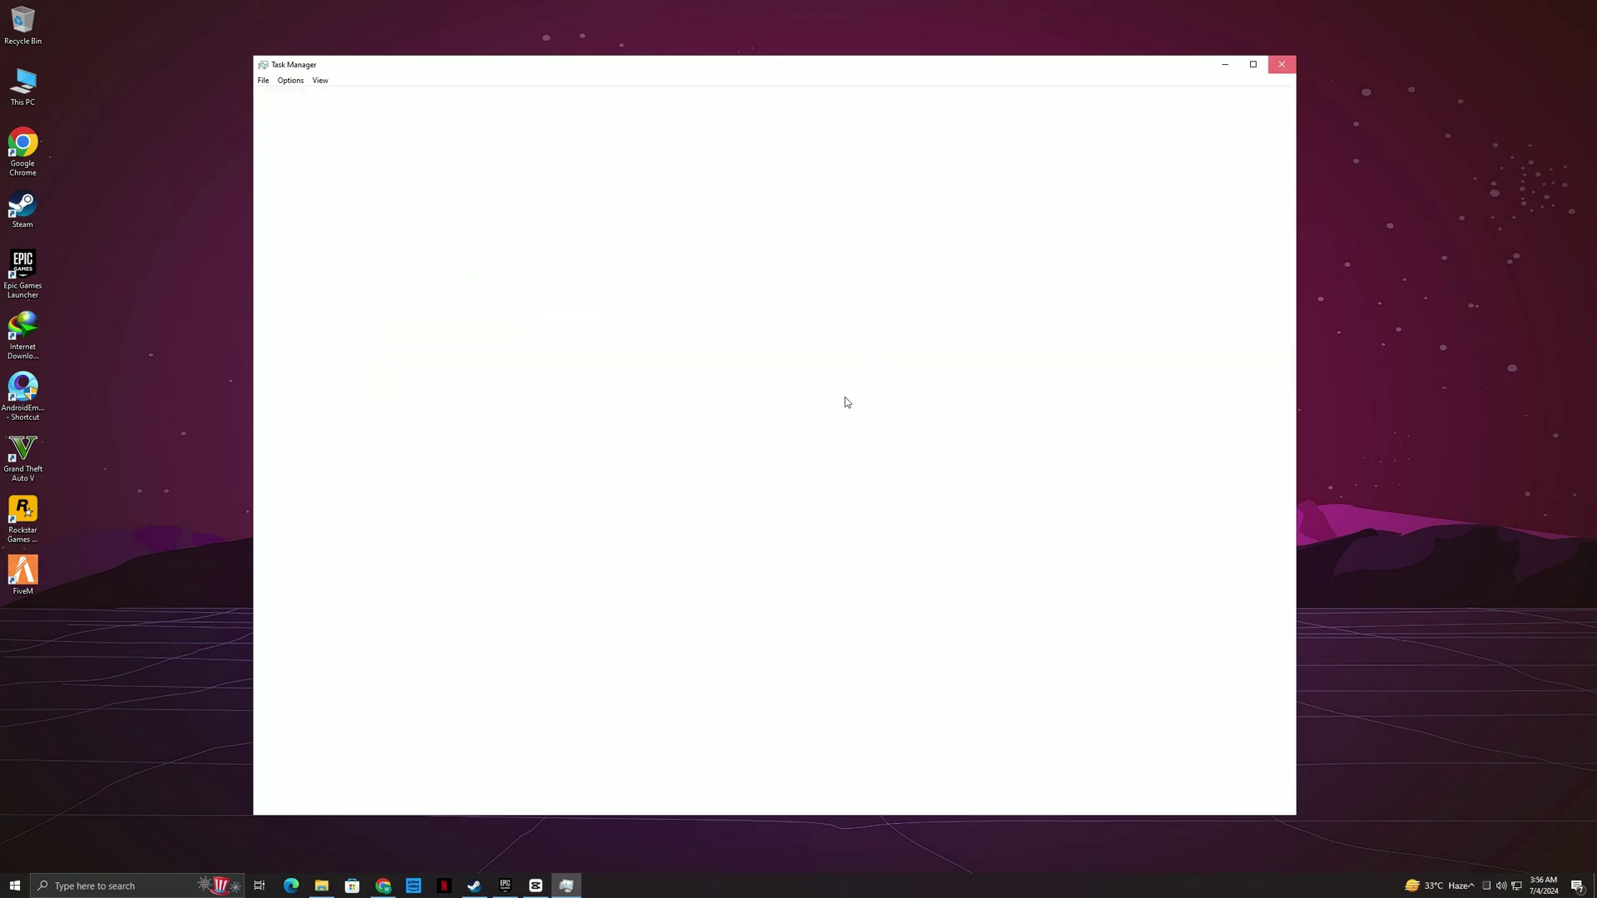
Step: Search for ms config, open System Configuration and bring up the advanced boot options for Windows 10
click(125, 886)
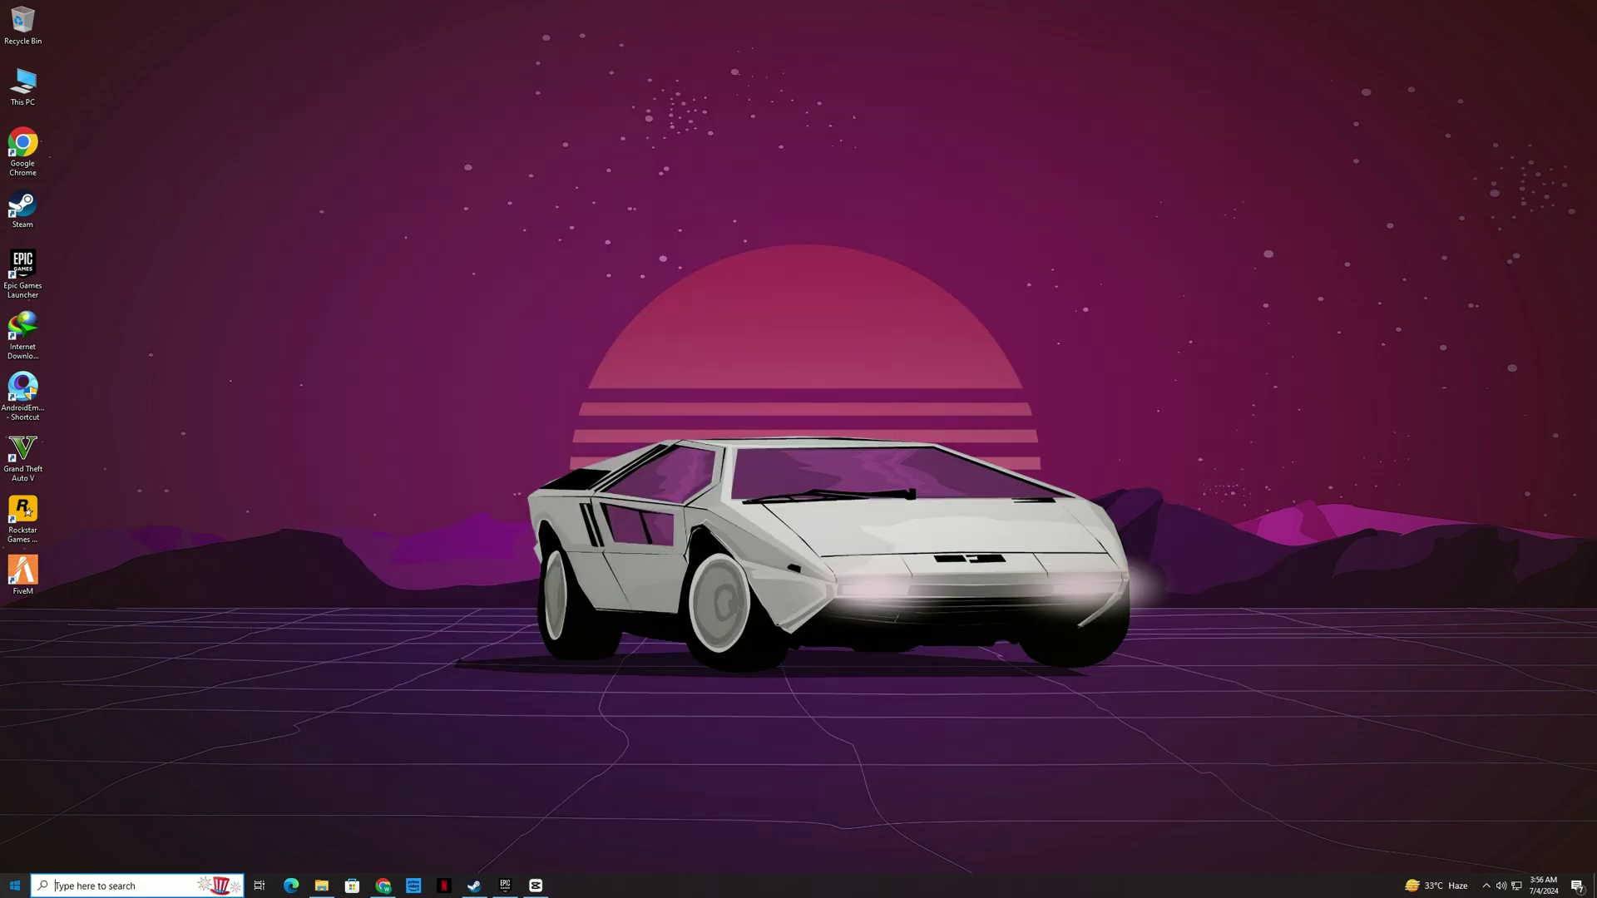
text(ms confi)
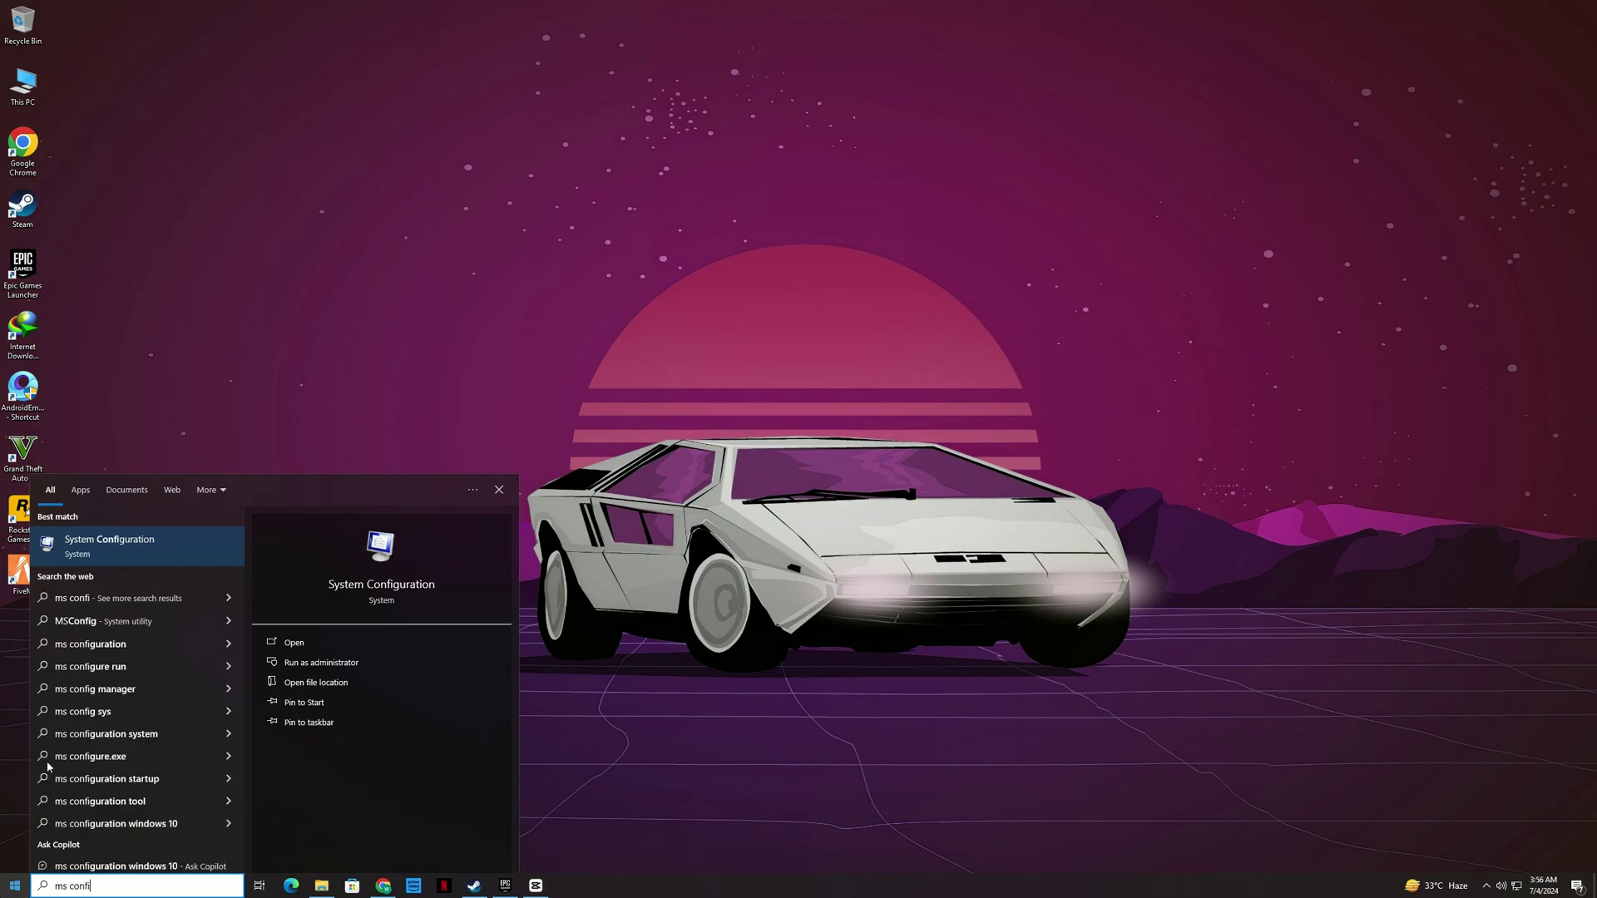
click(130, 547)
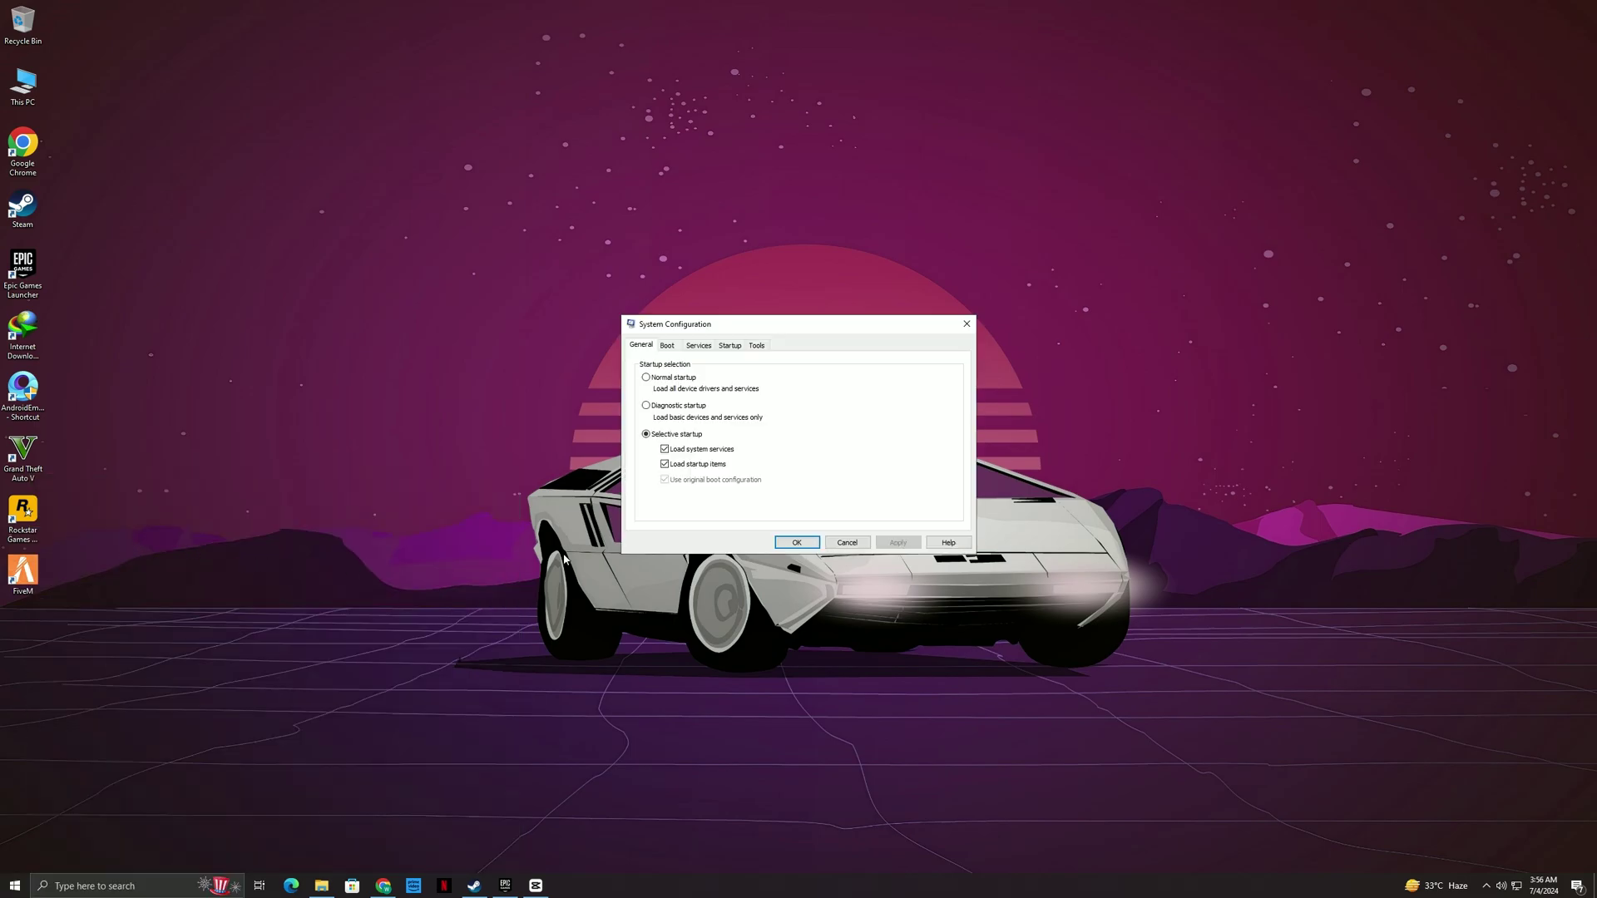
click(664, 346)
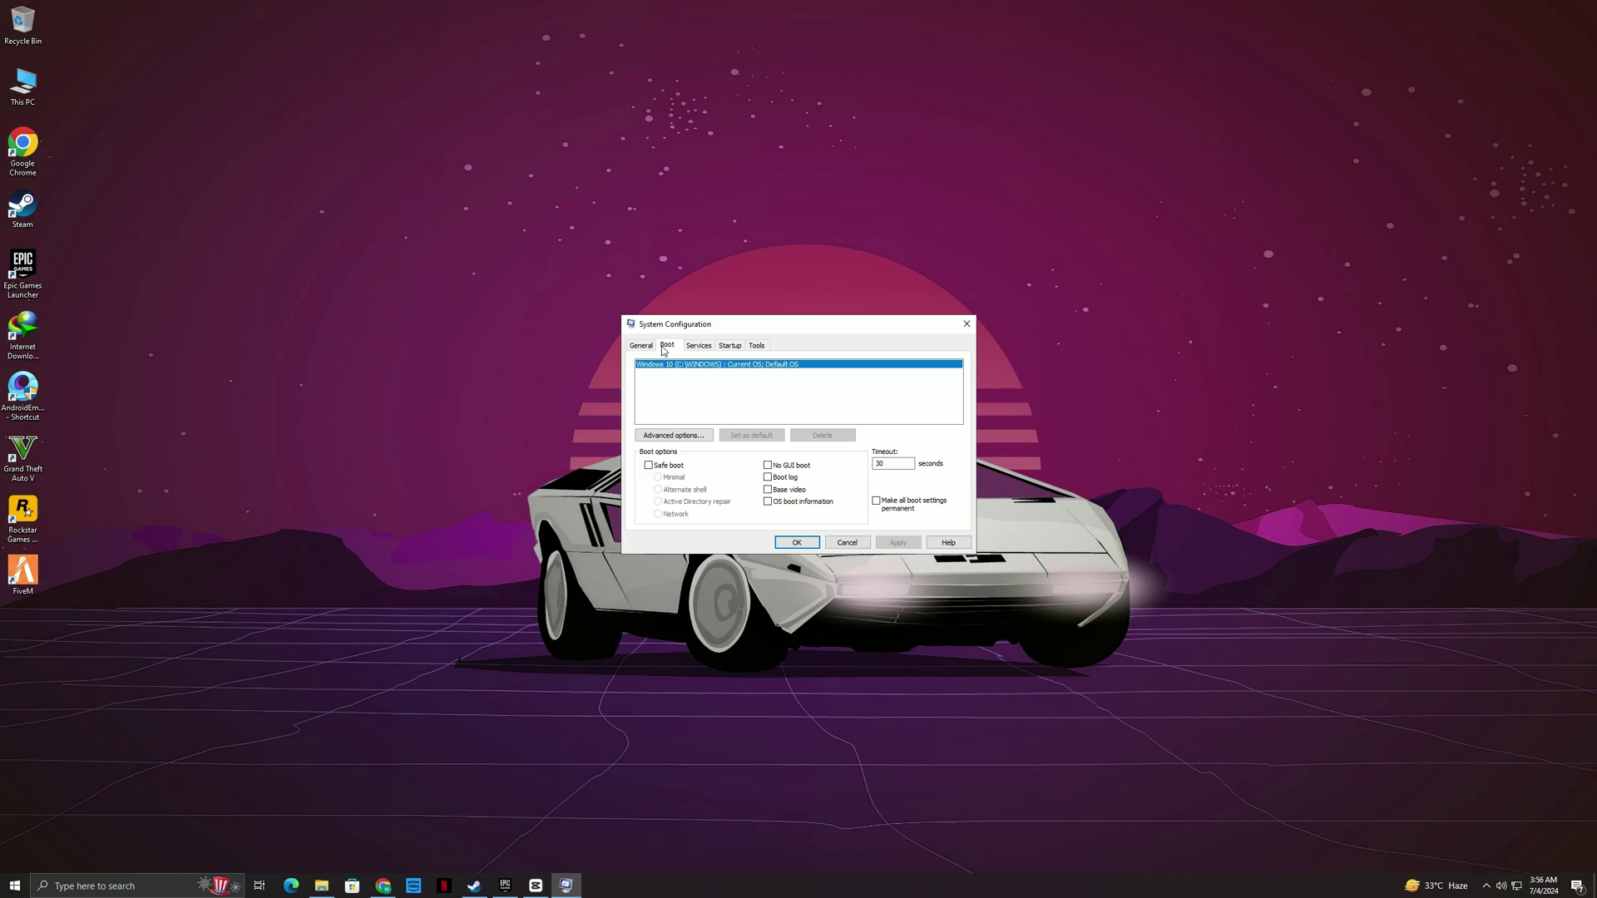
click(673, 435)
Step: Set the number of boot processors to 4, enable the maximum memory option, and apply the System Configuration changes
click(693, 346)
click(705, 362)
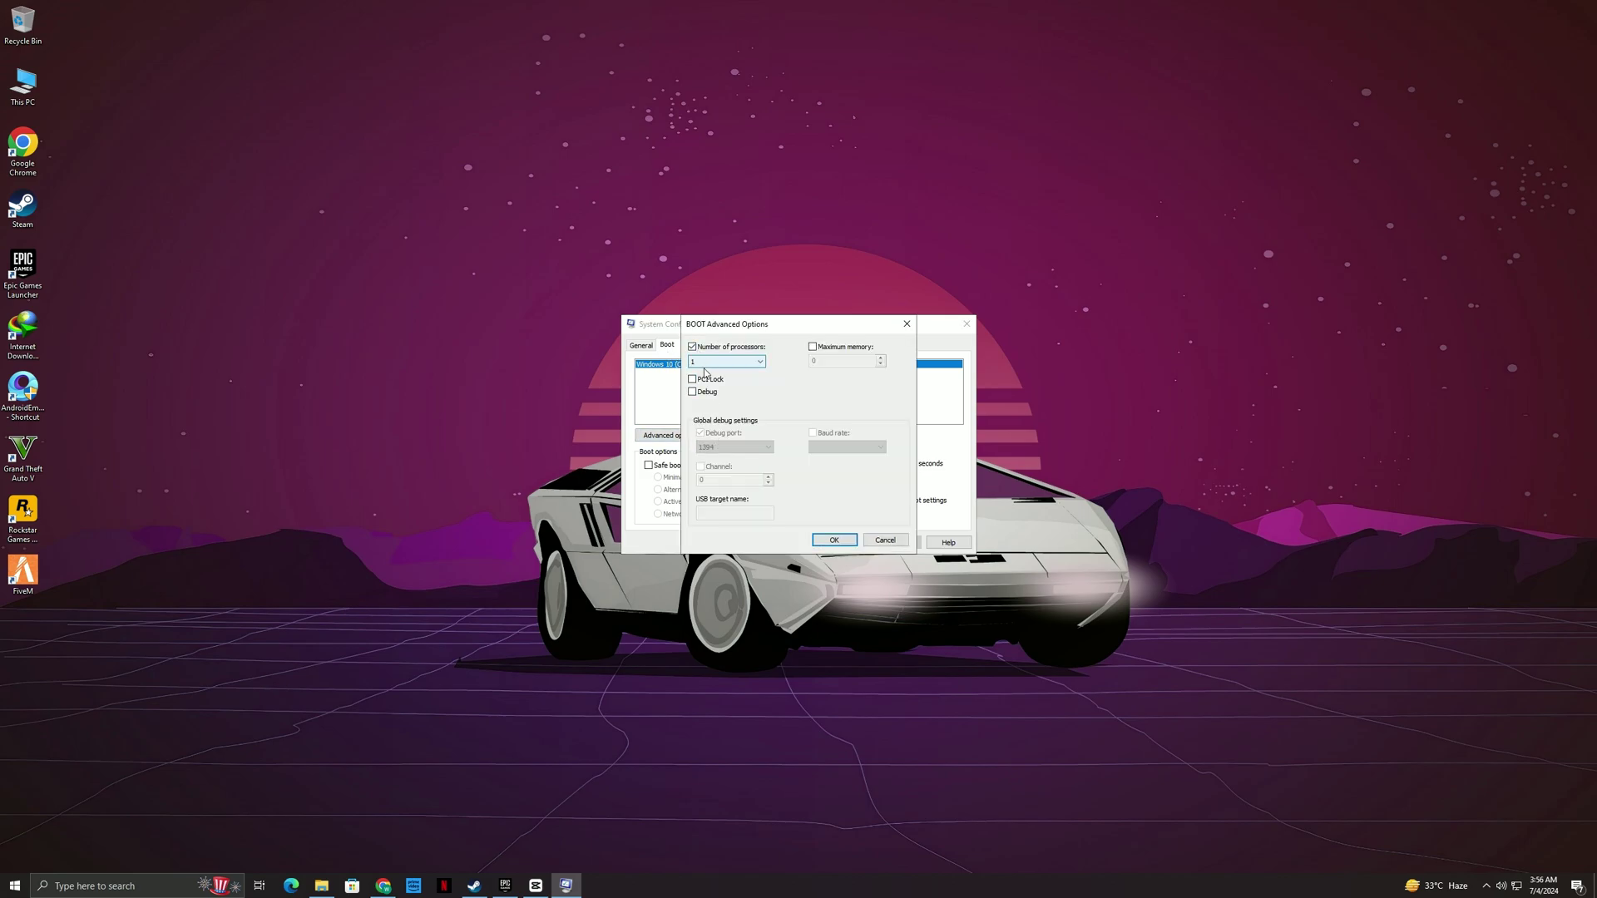
click(703, 404)
click(813, 346)
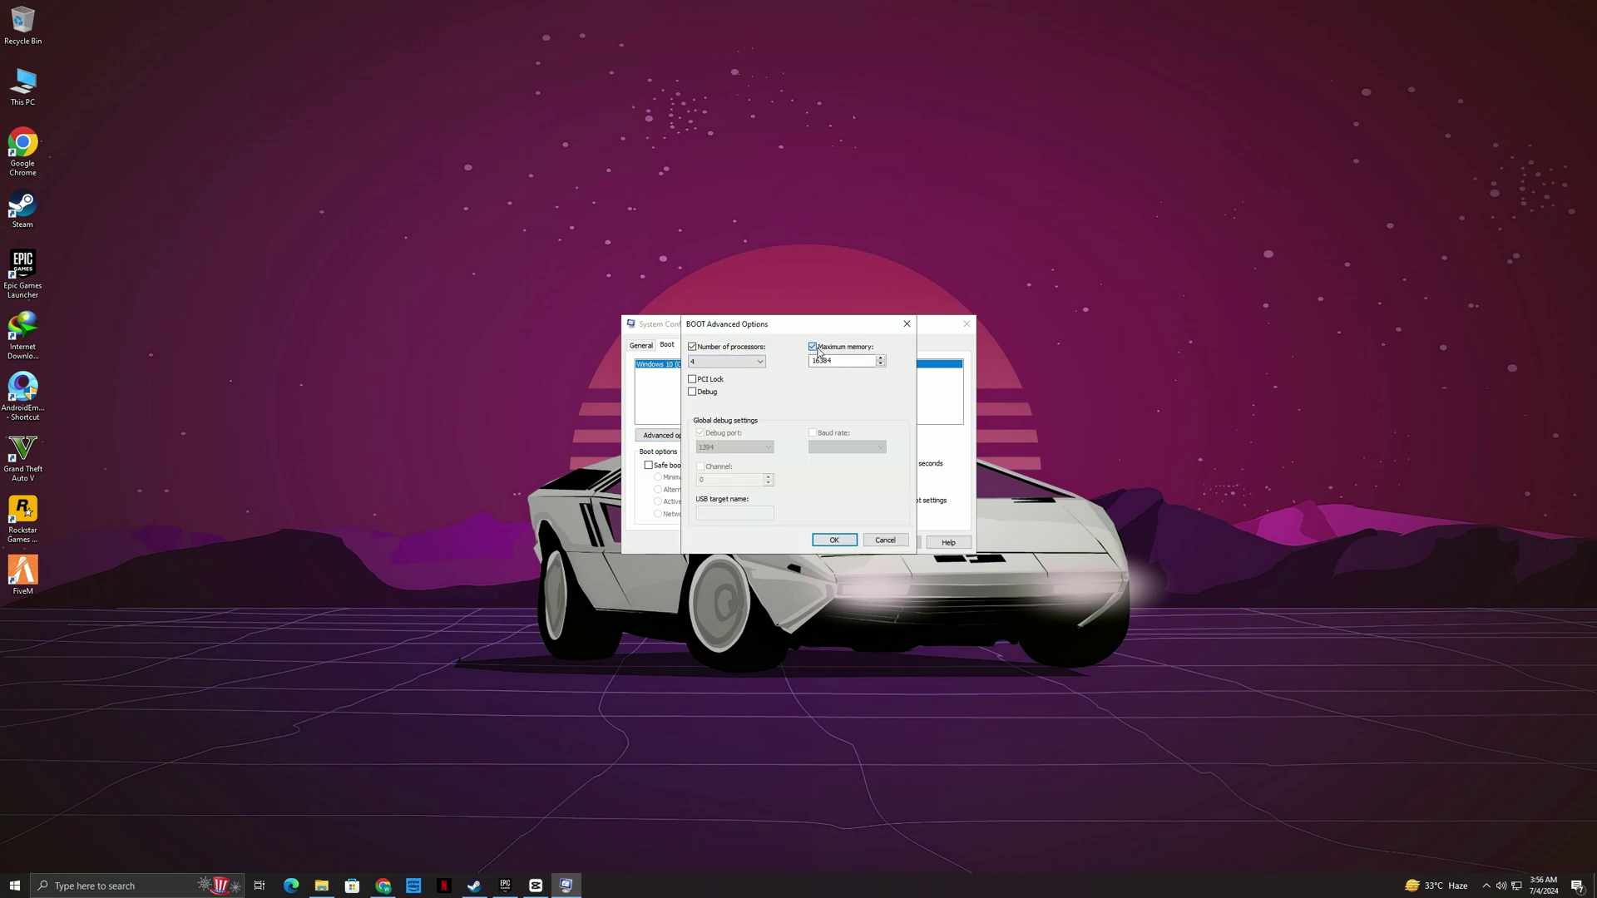
click(834, 542)
click(900, 542)
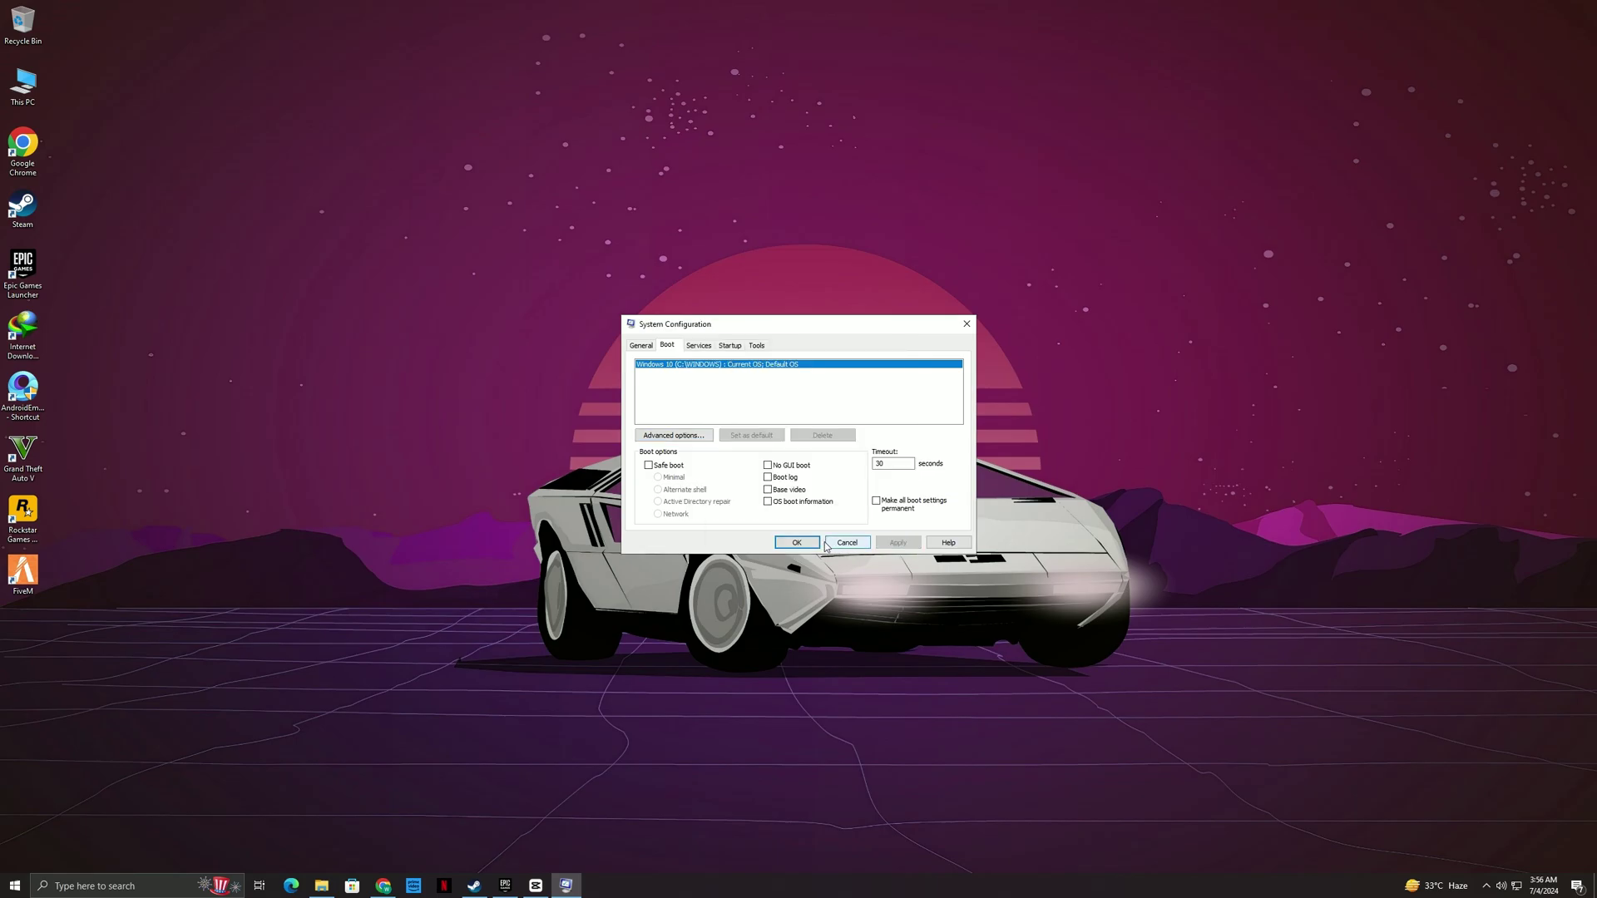
click(797, 542)
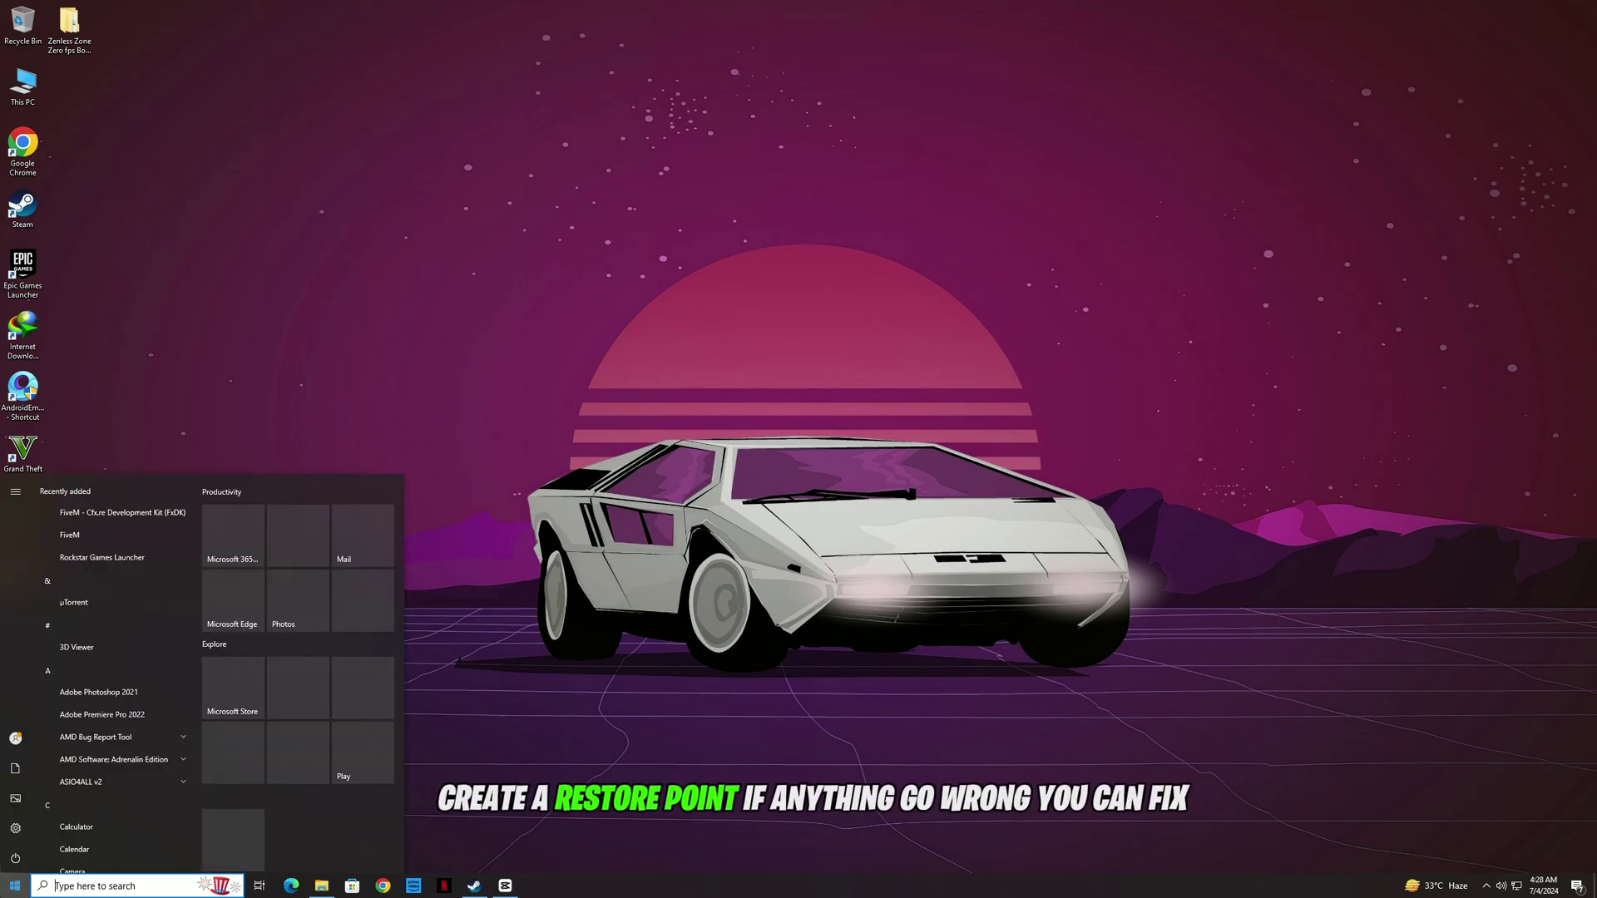
Step: Search for restore, open the restore point settings, and turn on system protection for Local Disk (C:)
text(RESTORE)
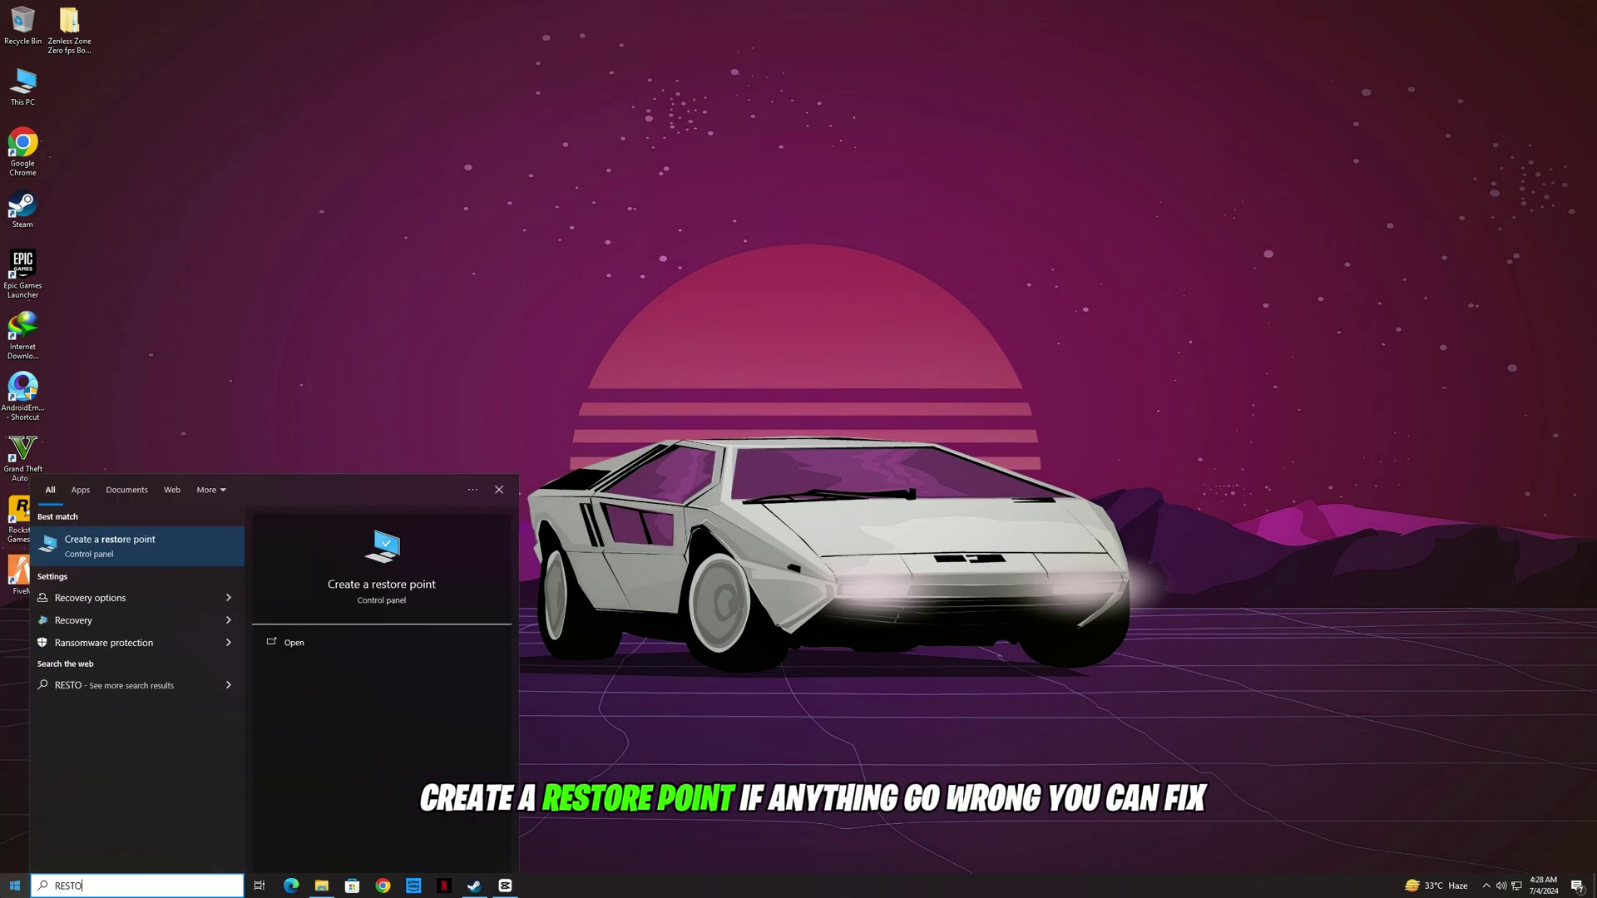
click(97, 548)
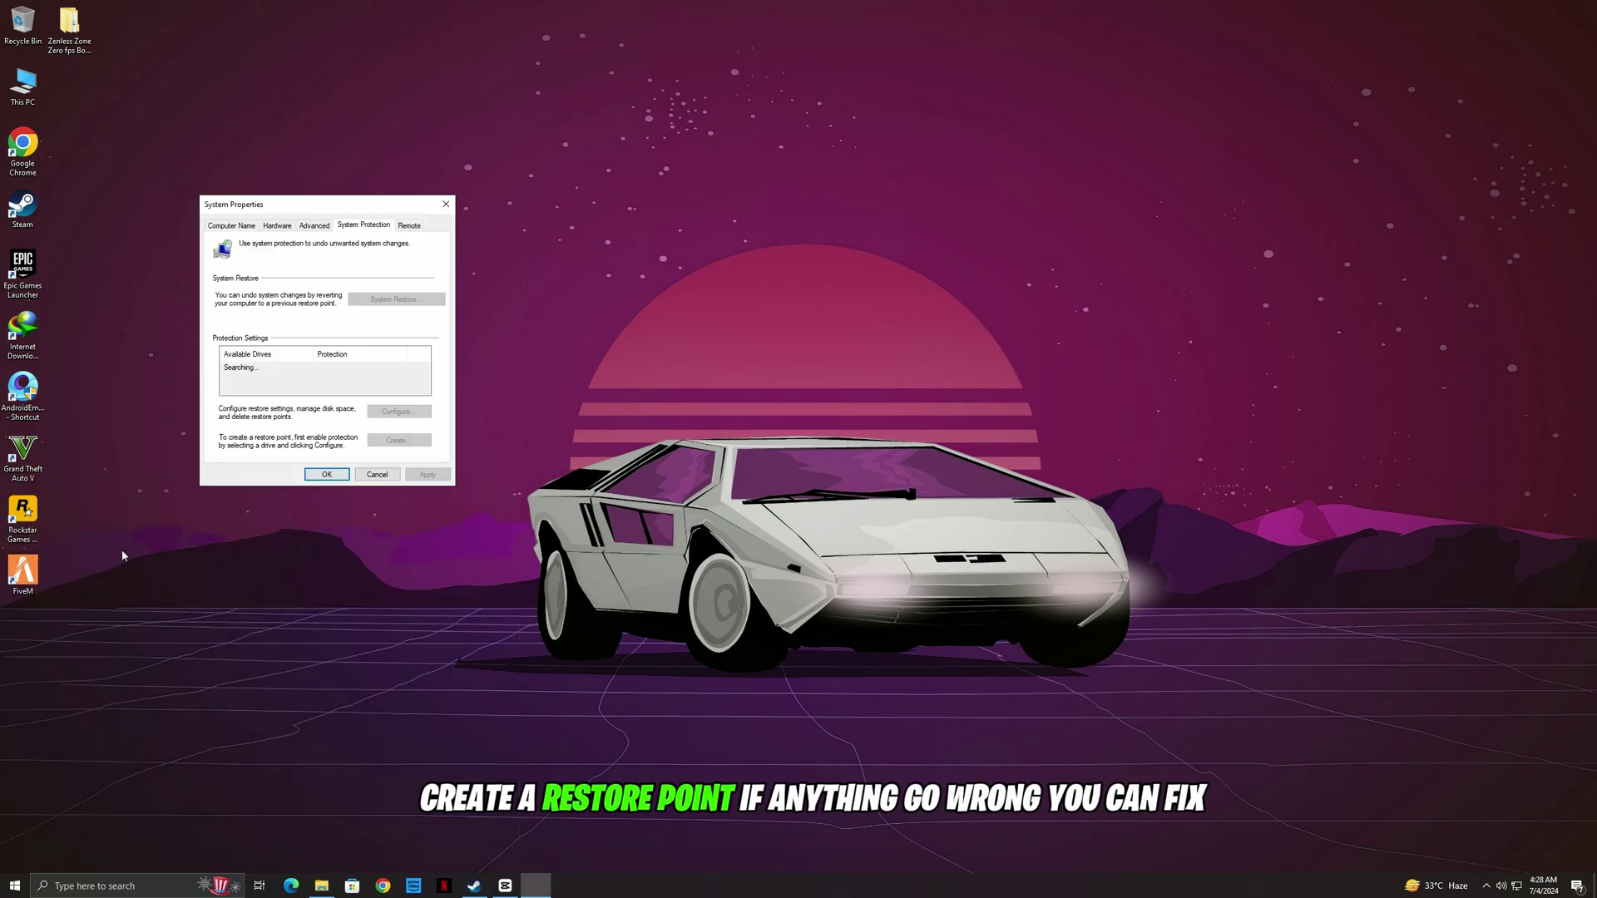
click(396, 411)
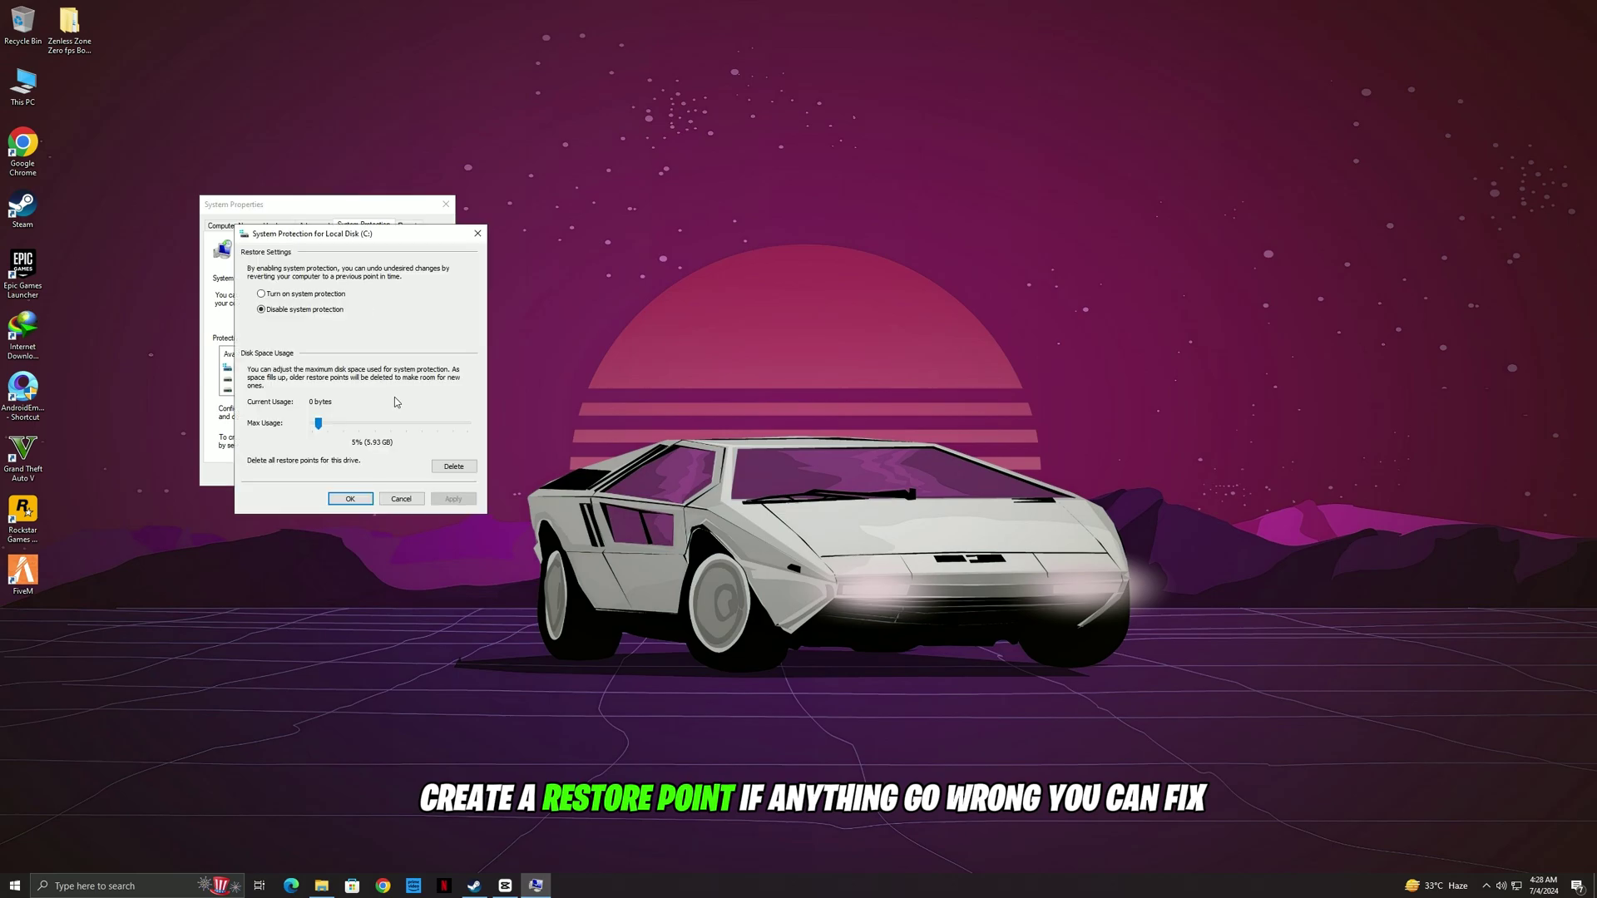
click(262, 295)
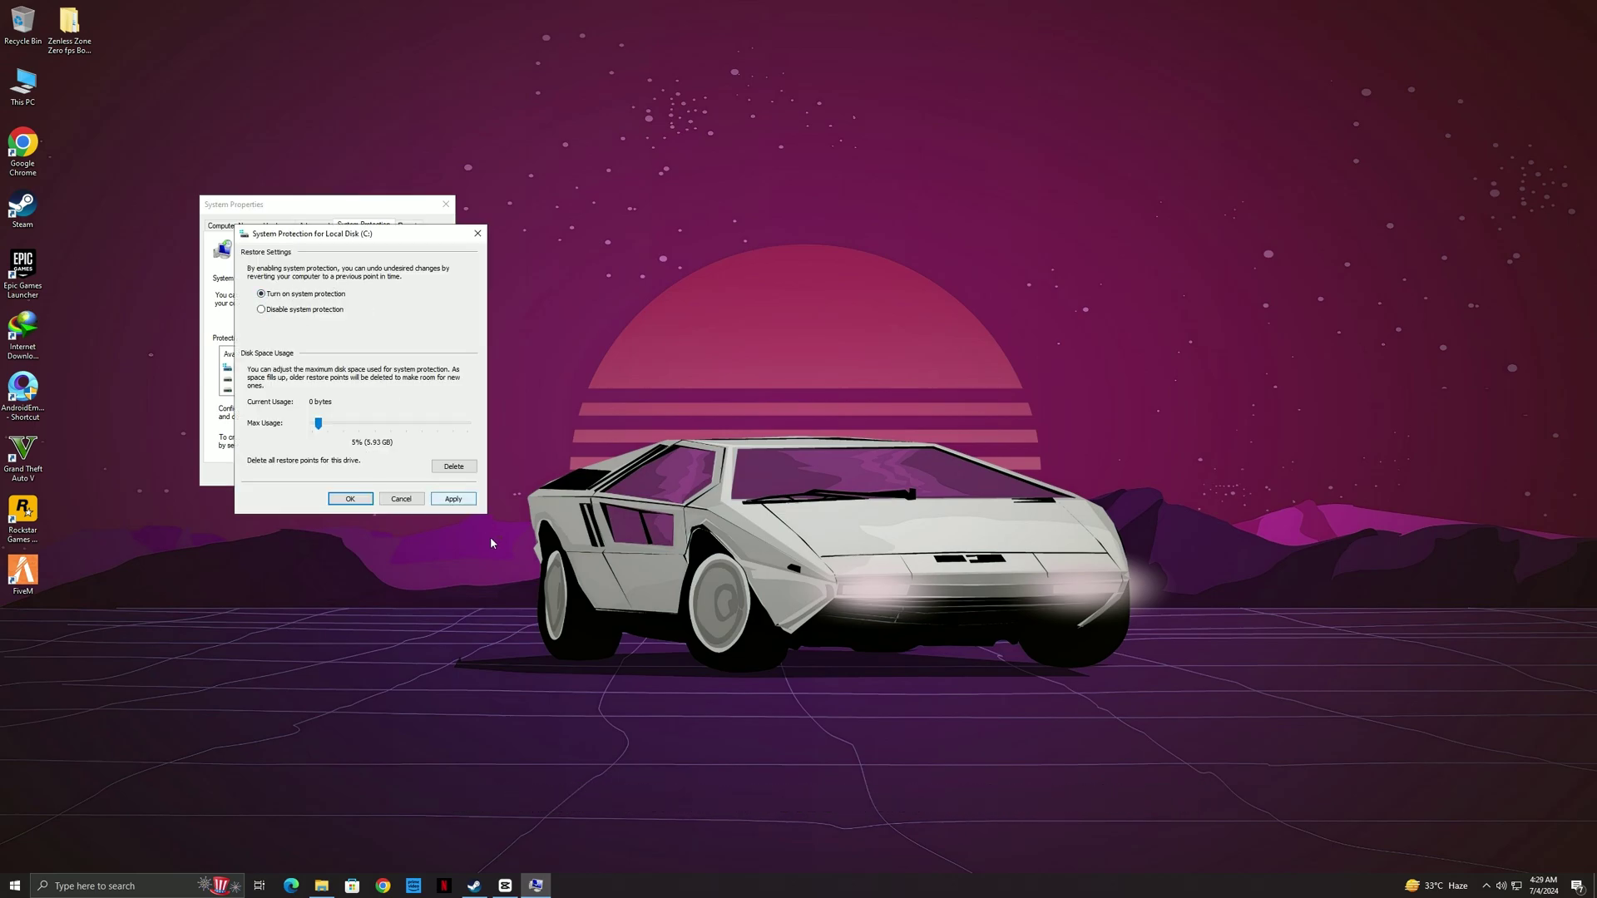
click(465, 502)
click(350, 499)
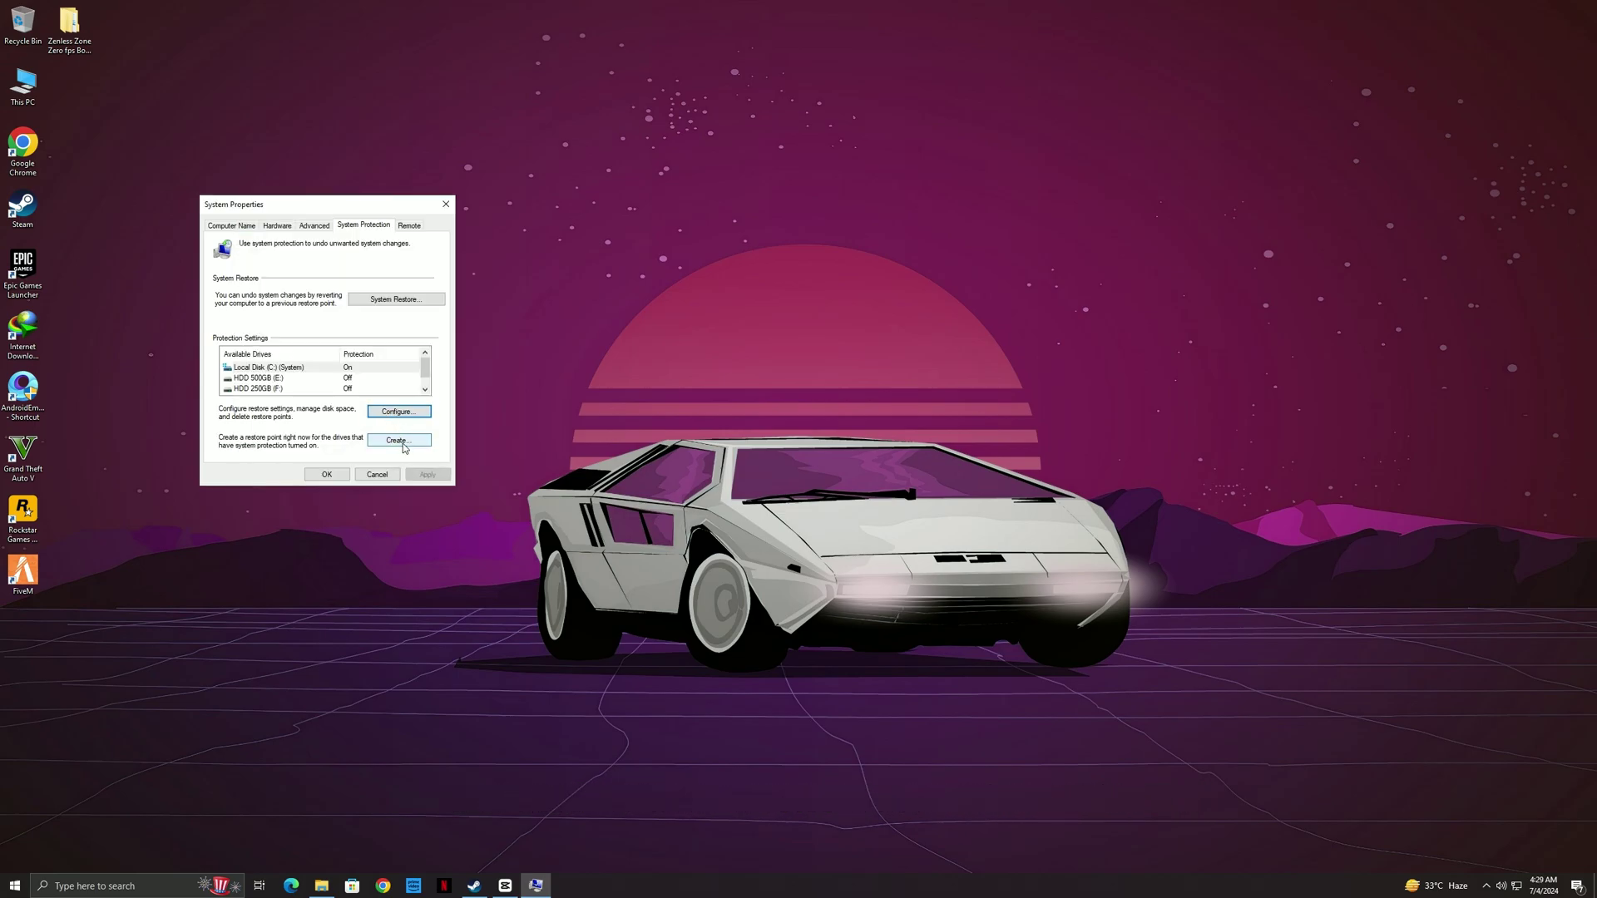
Step: Create a restore point with a description beginning with "befor" and close the completion message
click(400, 440)
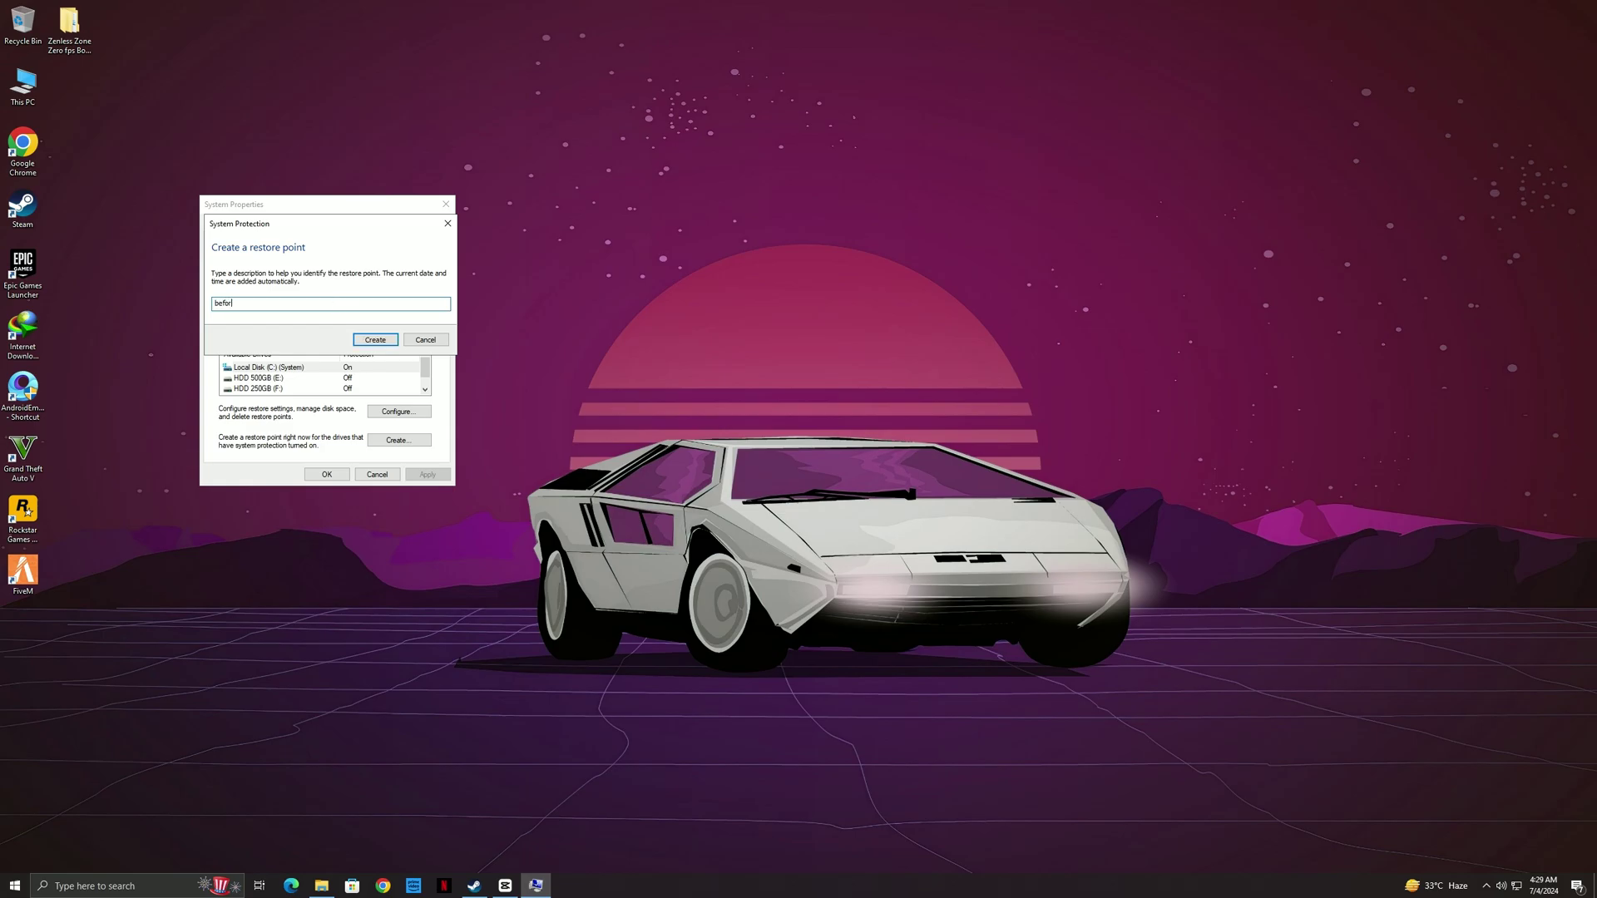
click(374, 340)
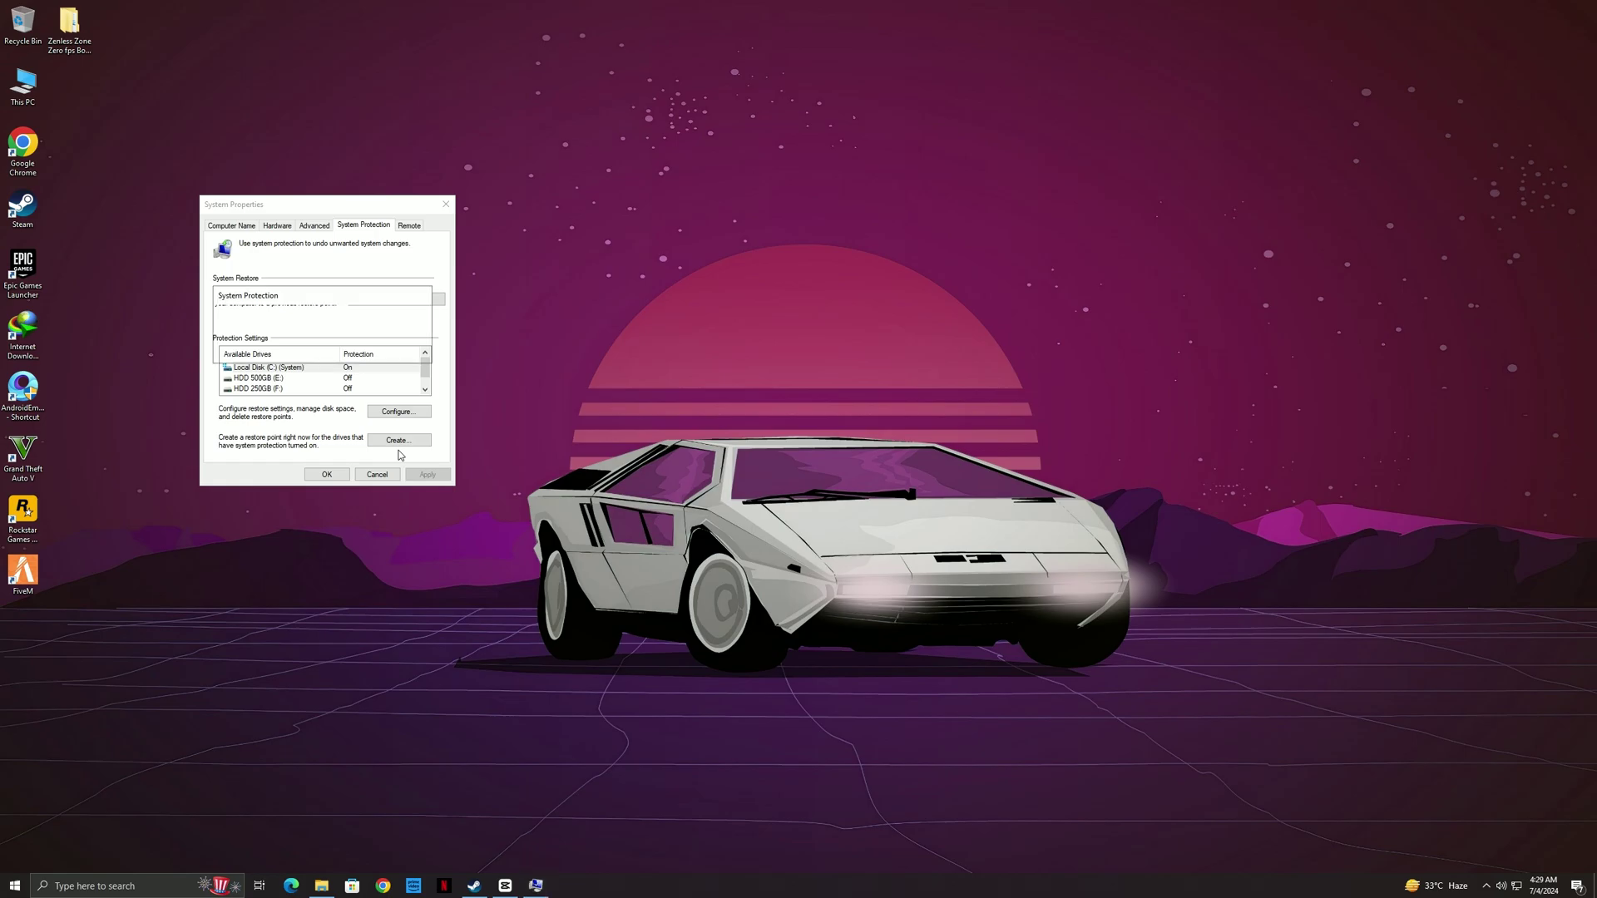
click(404, 351)
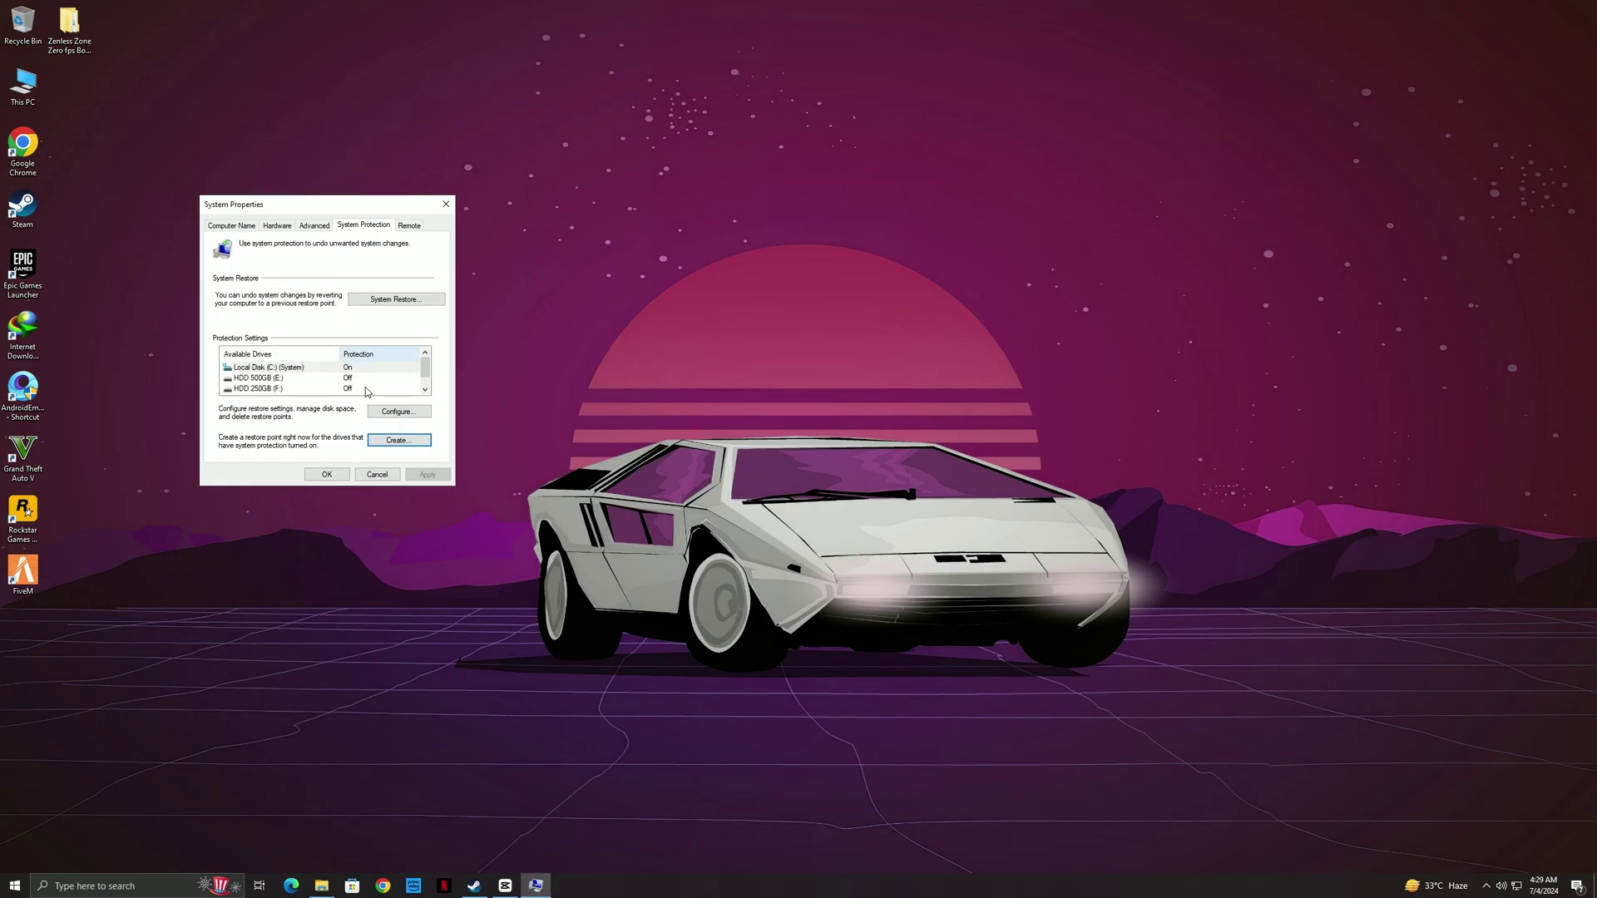
Step: Close System Properties and open the Zenless Zone Zero fps Boost folder from the desktop
click(326, 474)
double_click(69, 25)
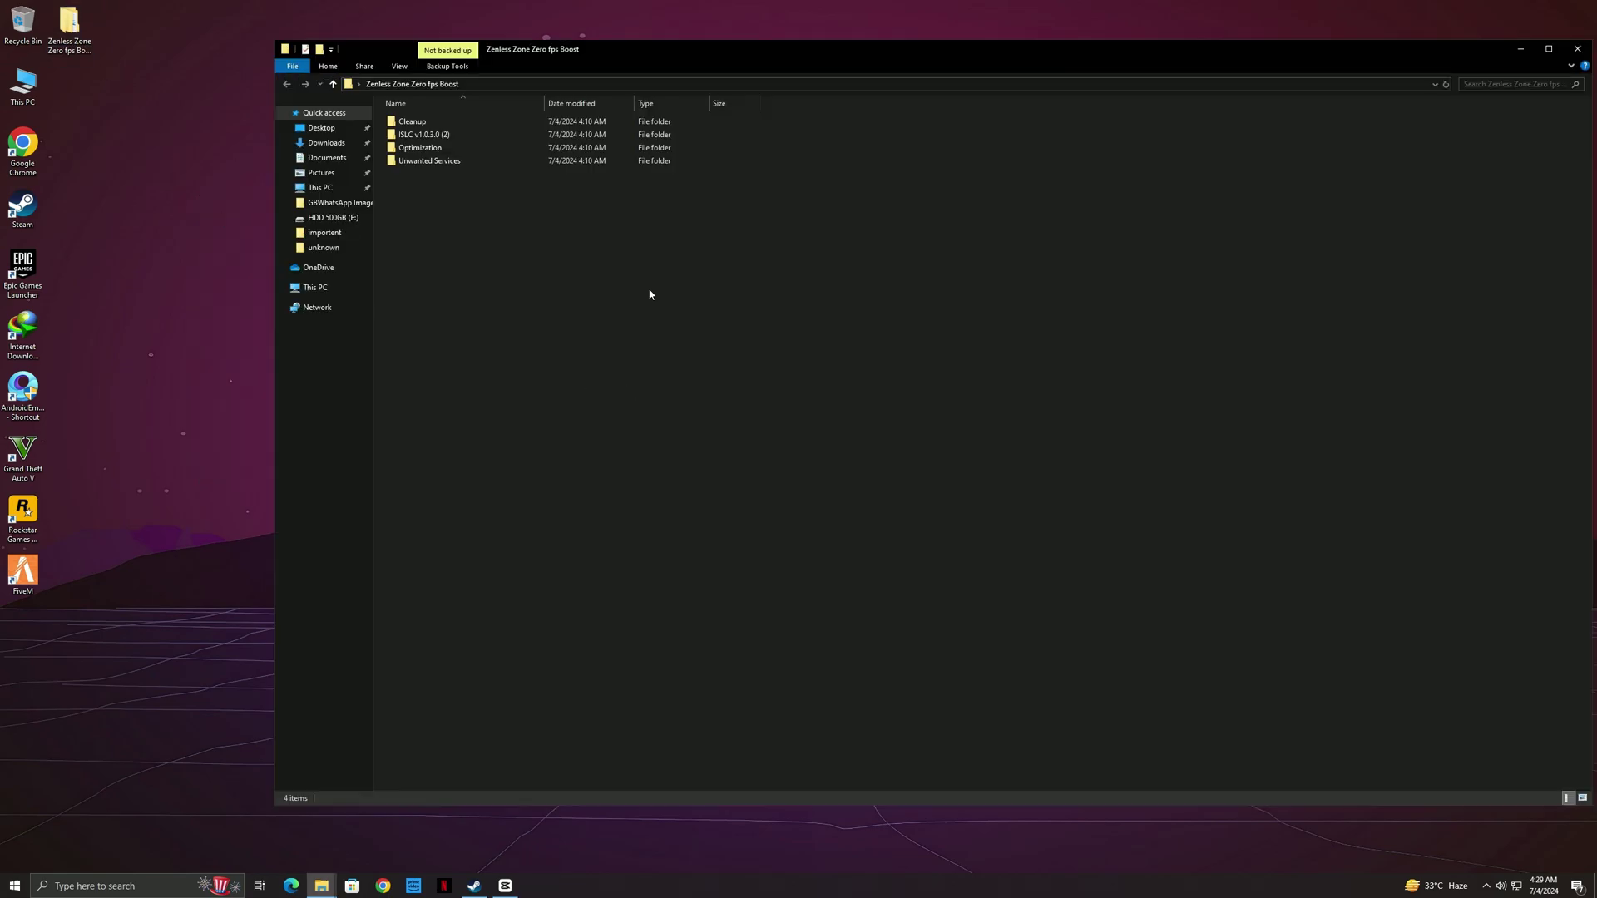
drag(534, 66, 418, 66)
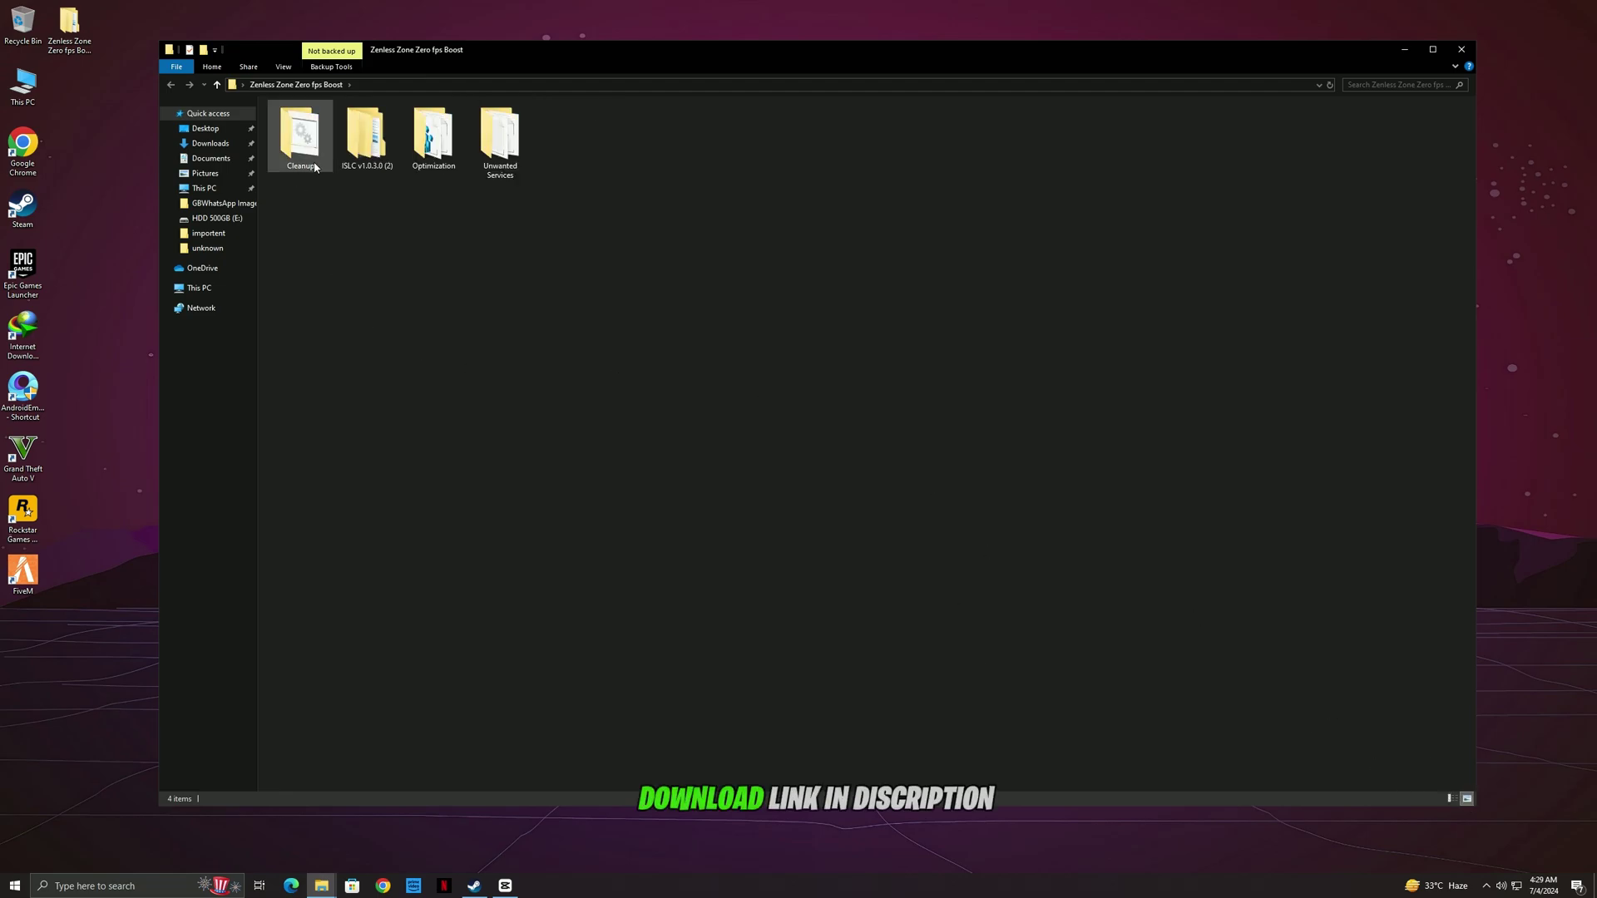
Step: Run the Clean Temporary Files batch file from the Cleanup folder as administrator and let it finish
double_click(299, 137)
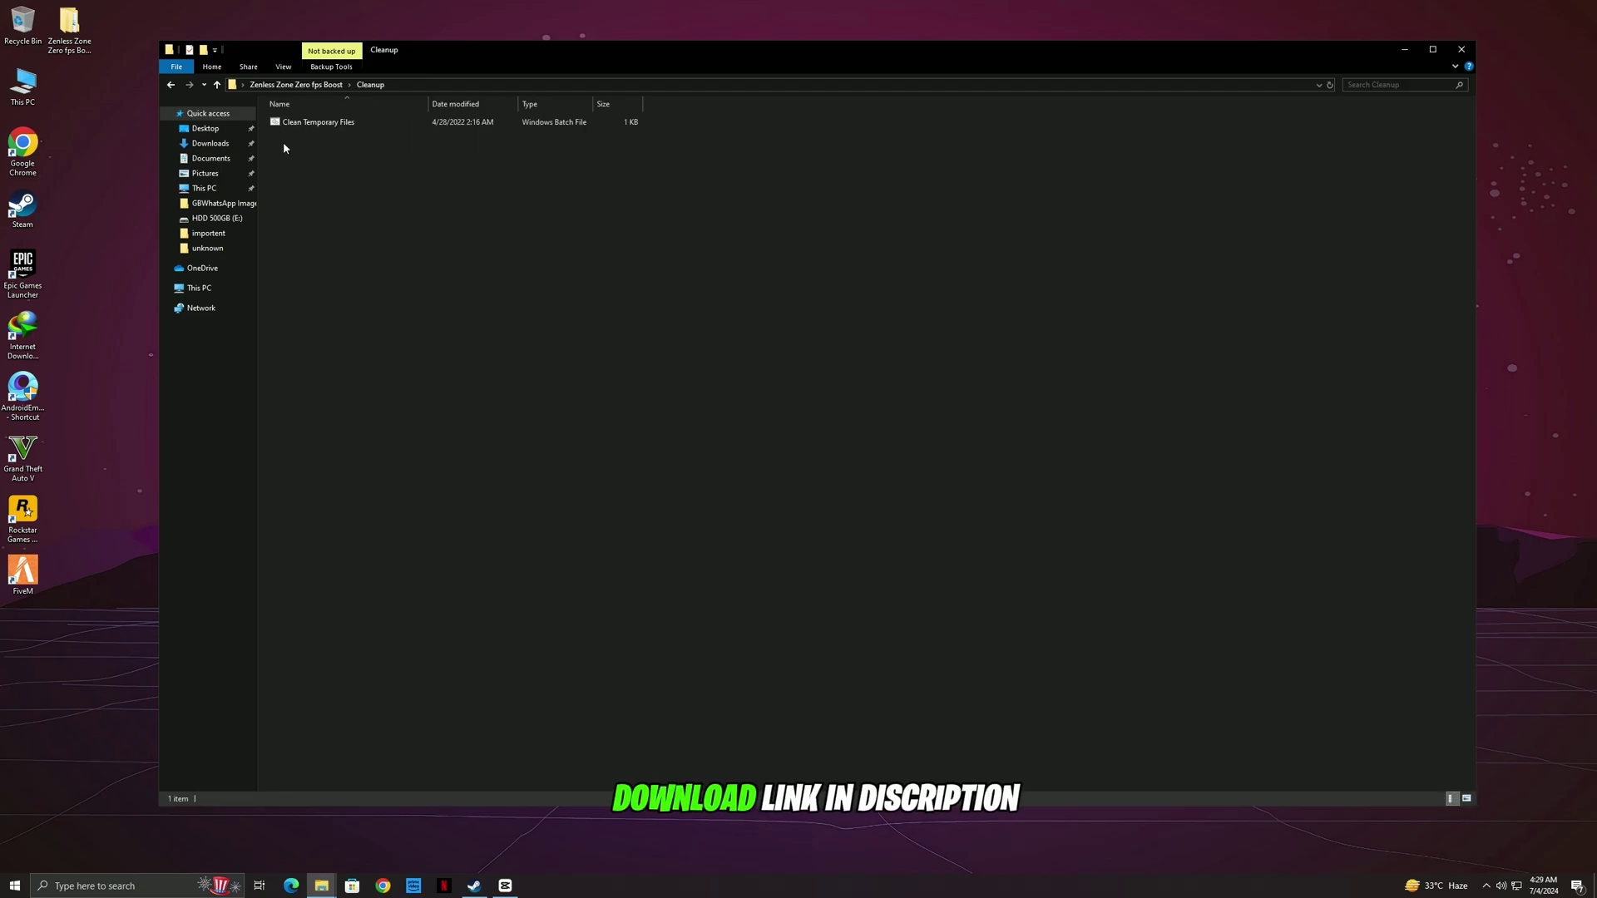
click(330, 123)
right_click(330, 124)
click(391, 171)
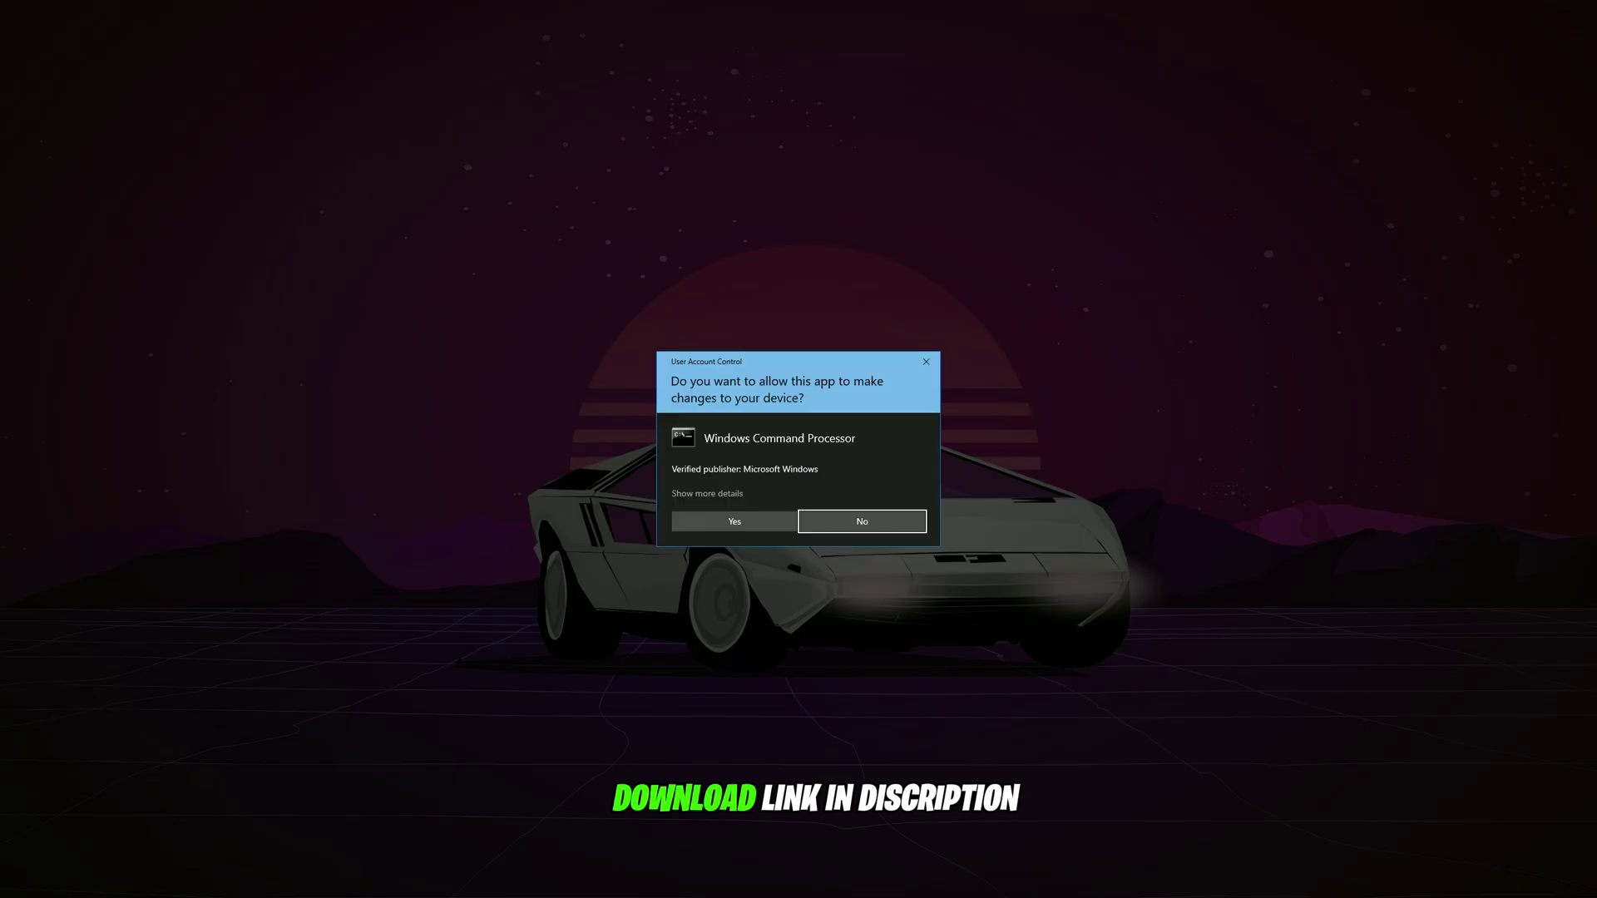
click(732, 522)
key(Return)
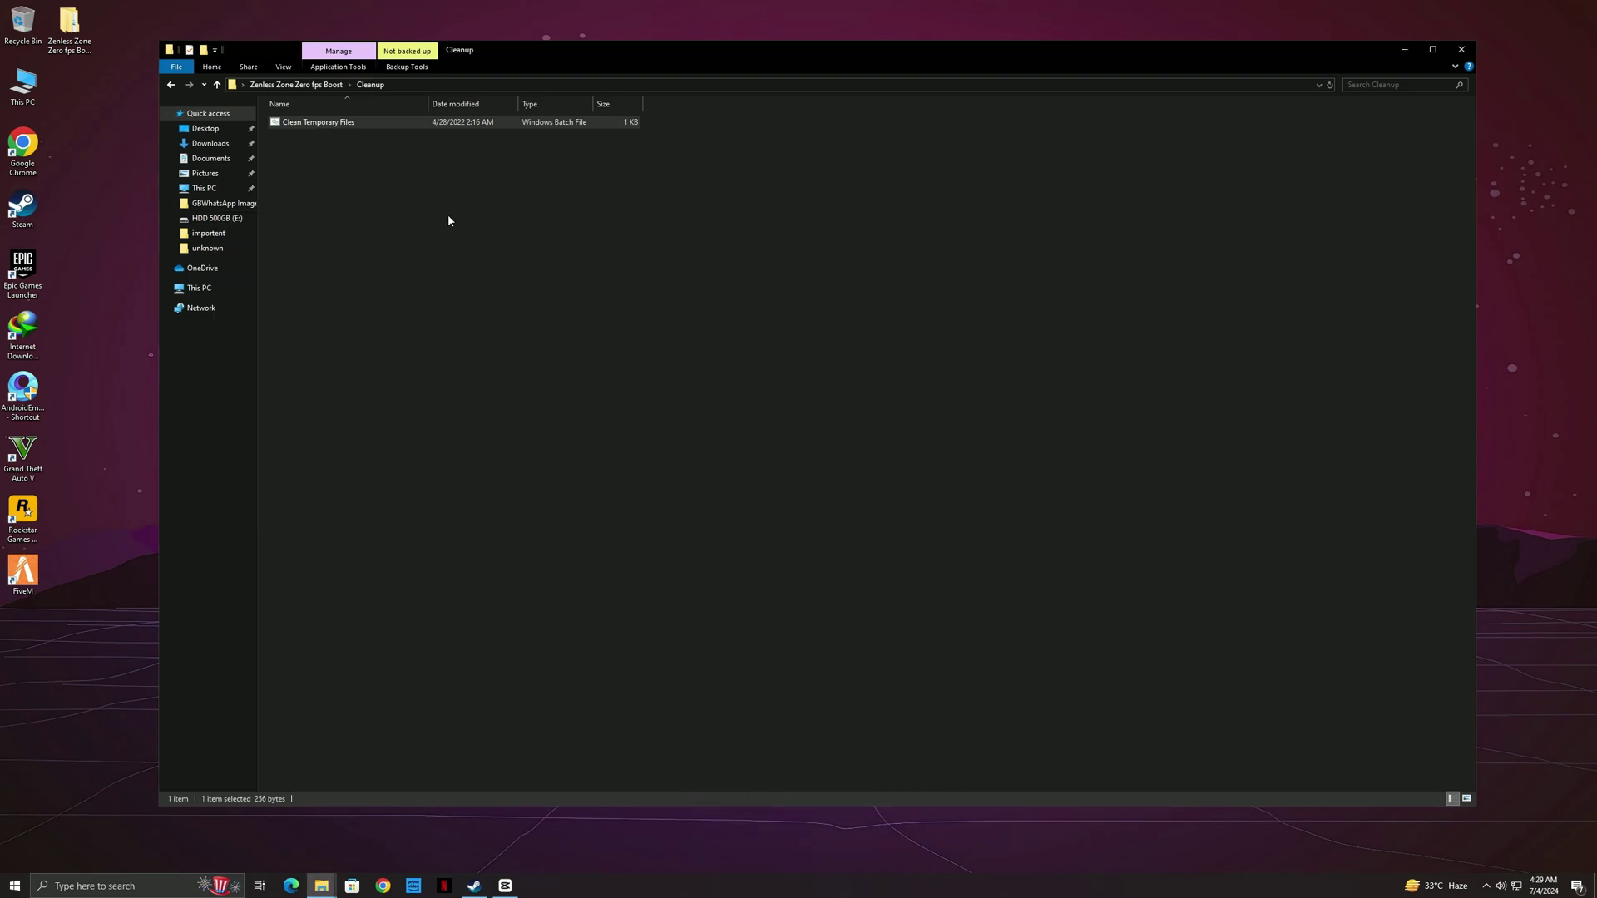
Step: Launch Intelligent standby list cleaner ISLC from the ISLC v1.0.3.0 folder with administrator permission
click(171, 84)
click(347, 155)
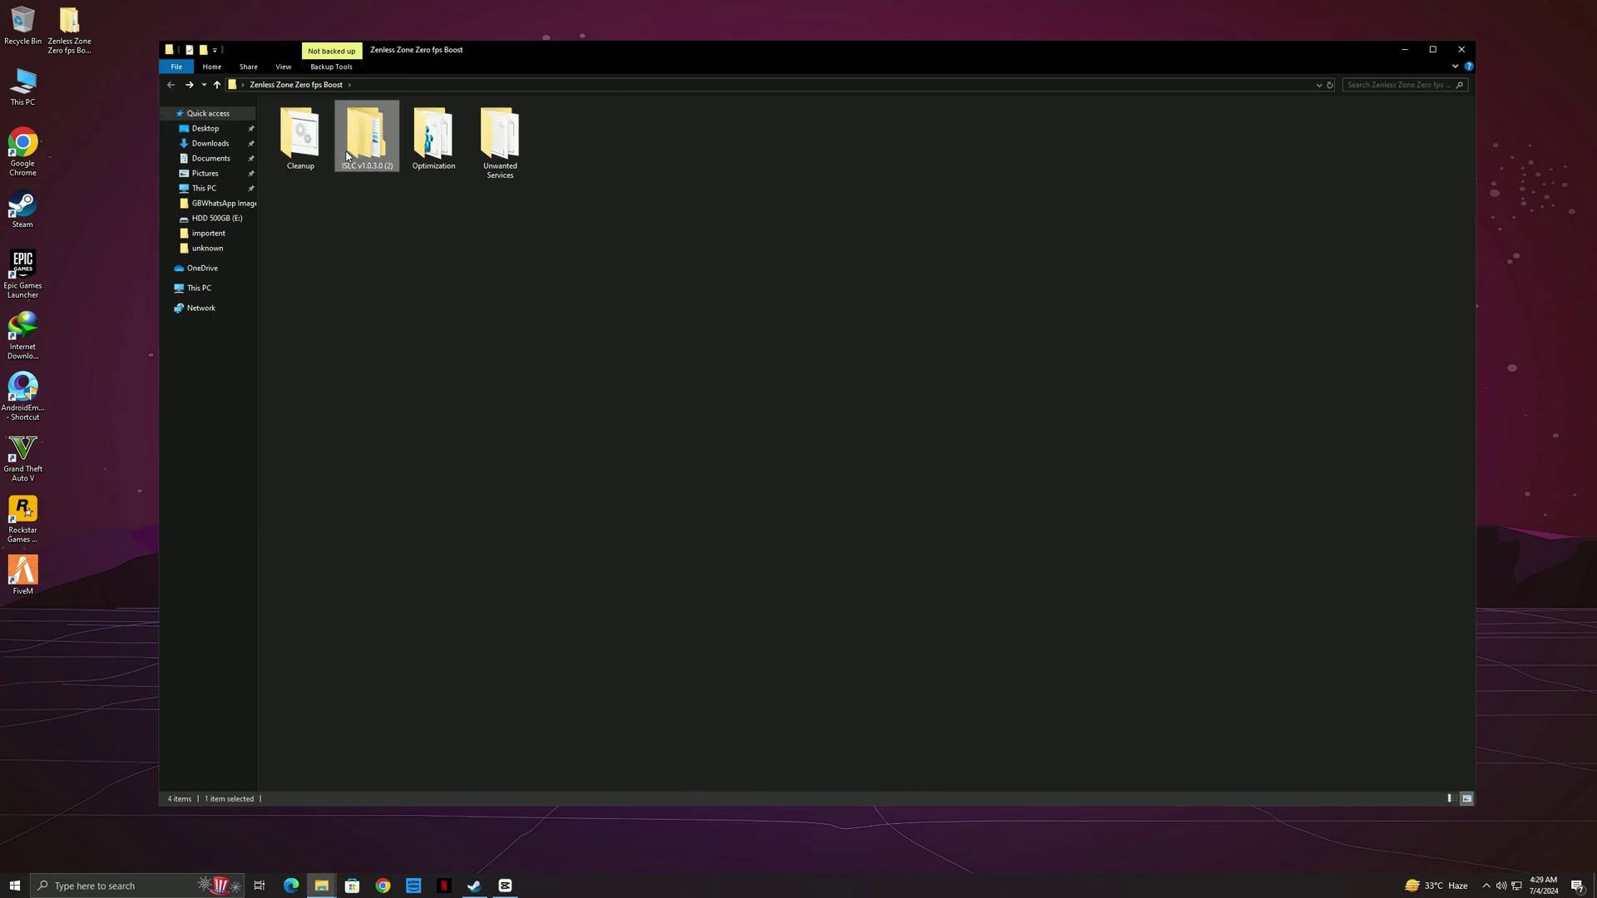
double_click(358, 145)
double_click(321, 124)
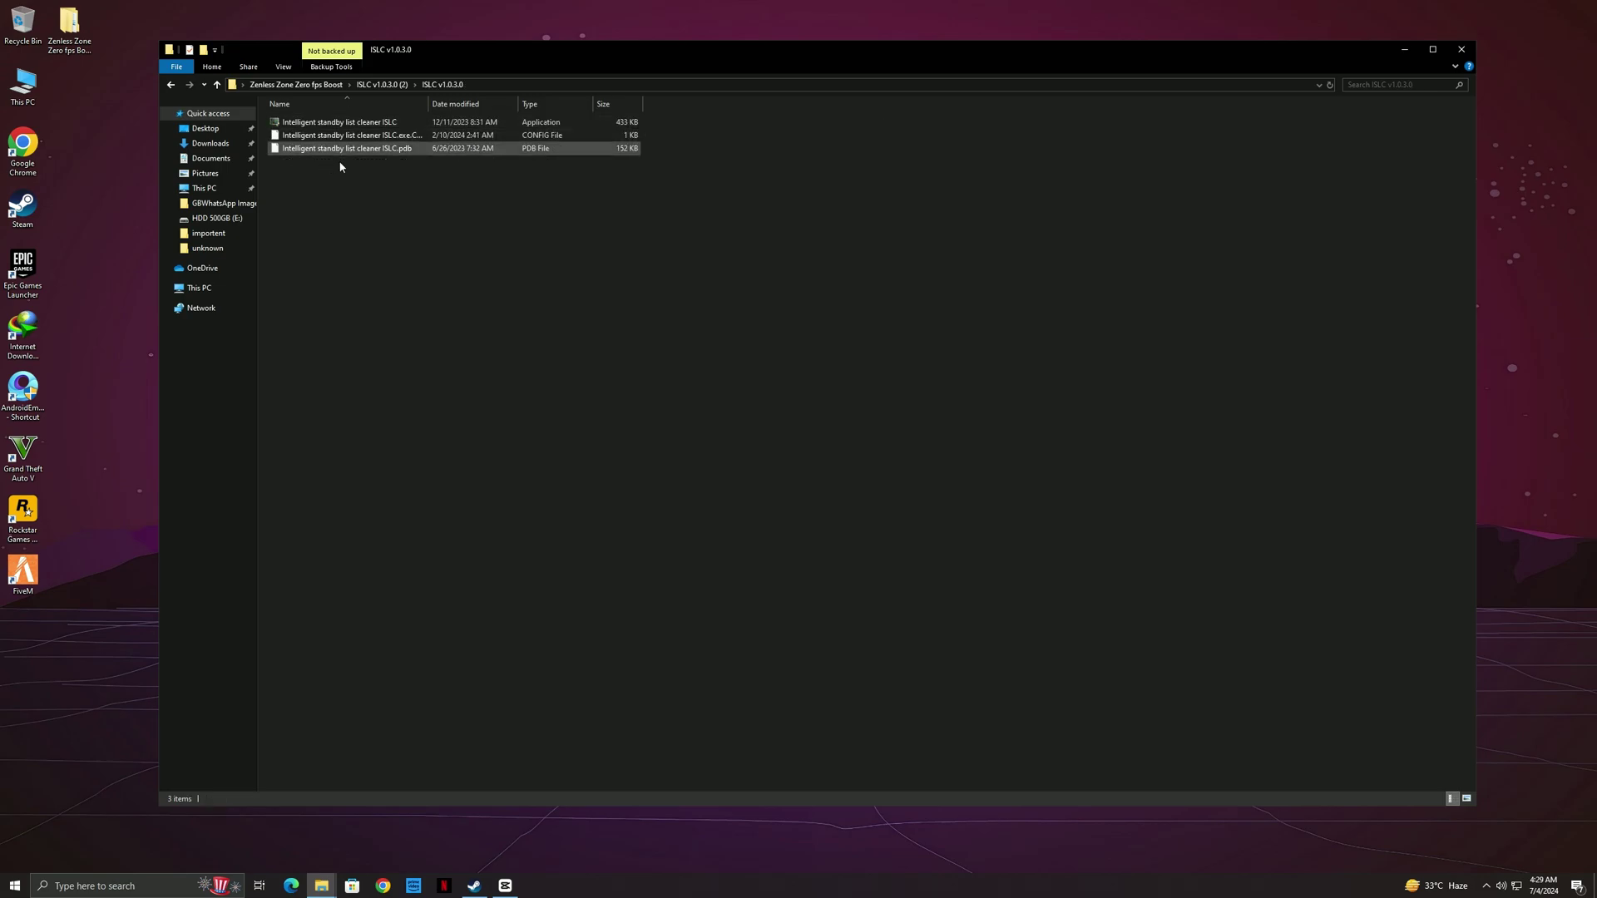
click(324, 125)
right_click(324, 125)
click(352, 146)
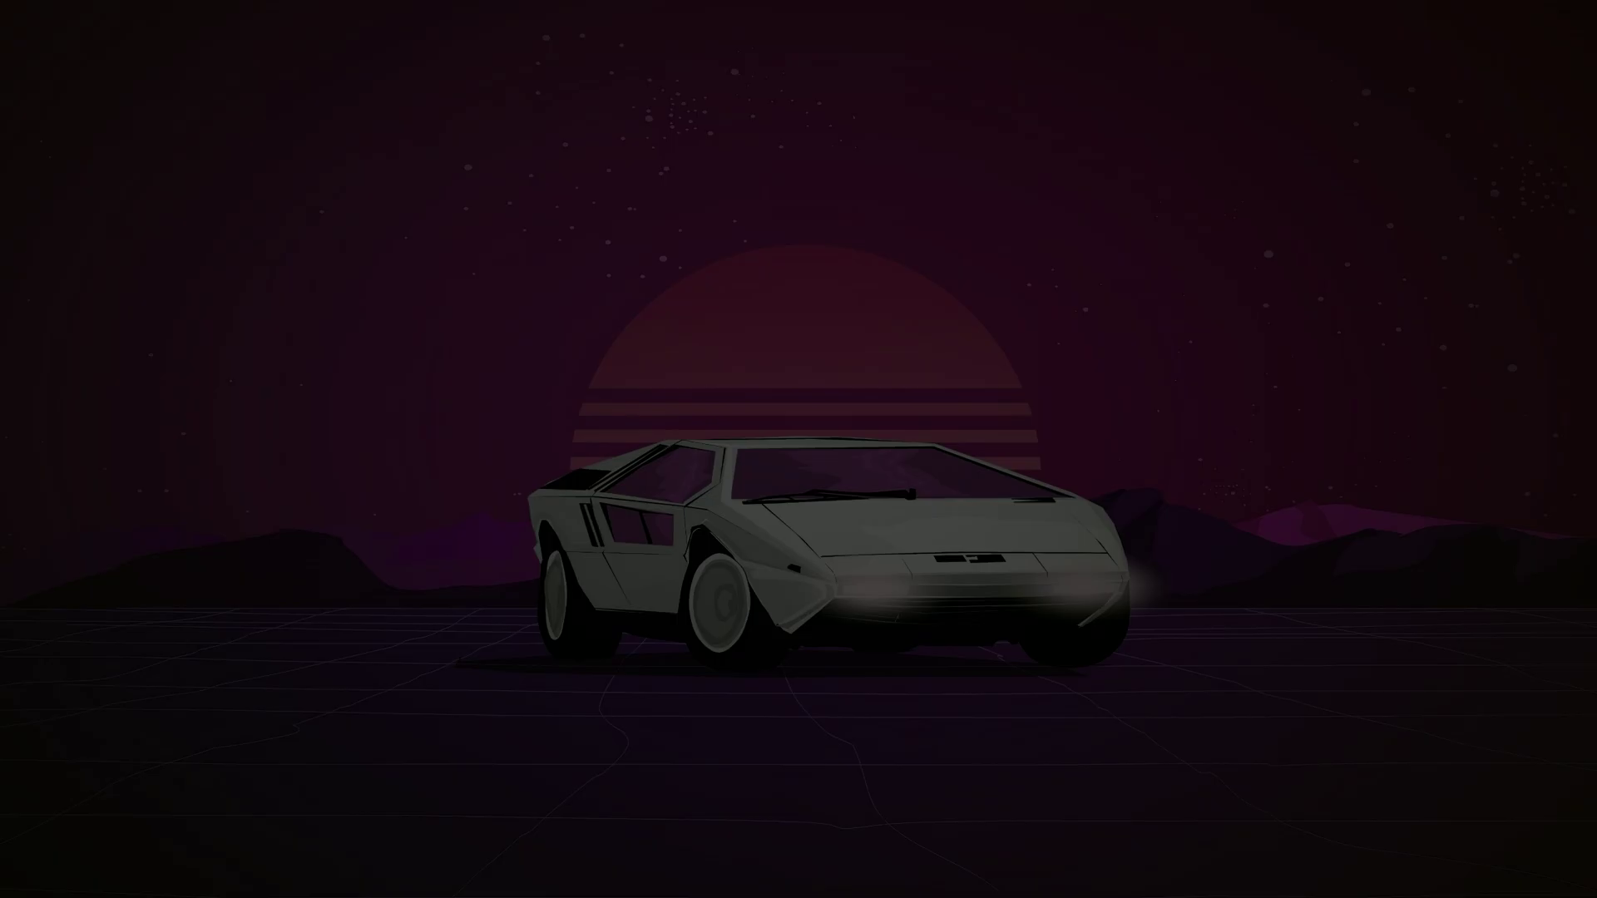
click(741, 526)
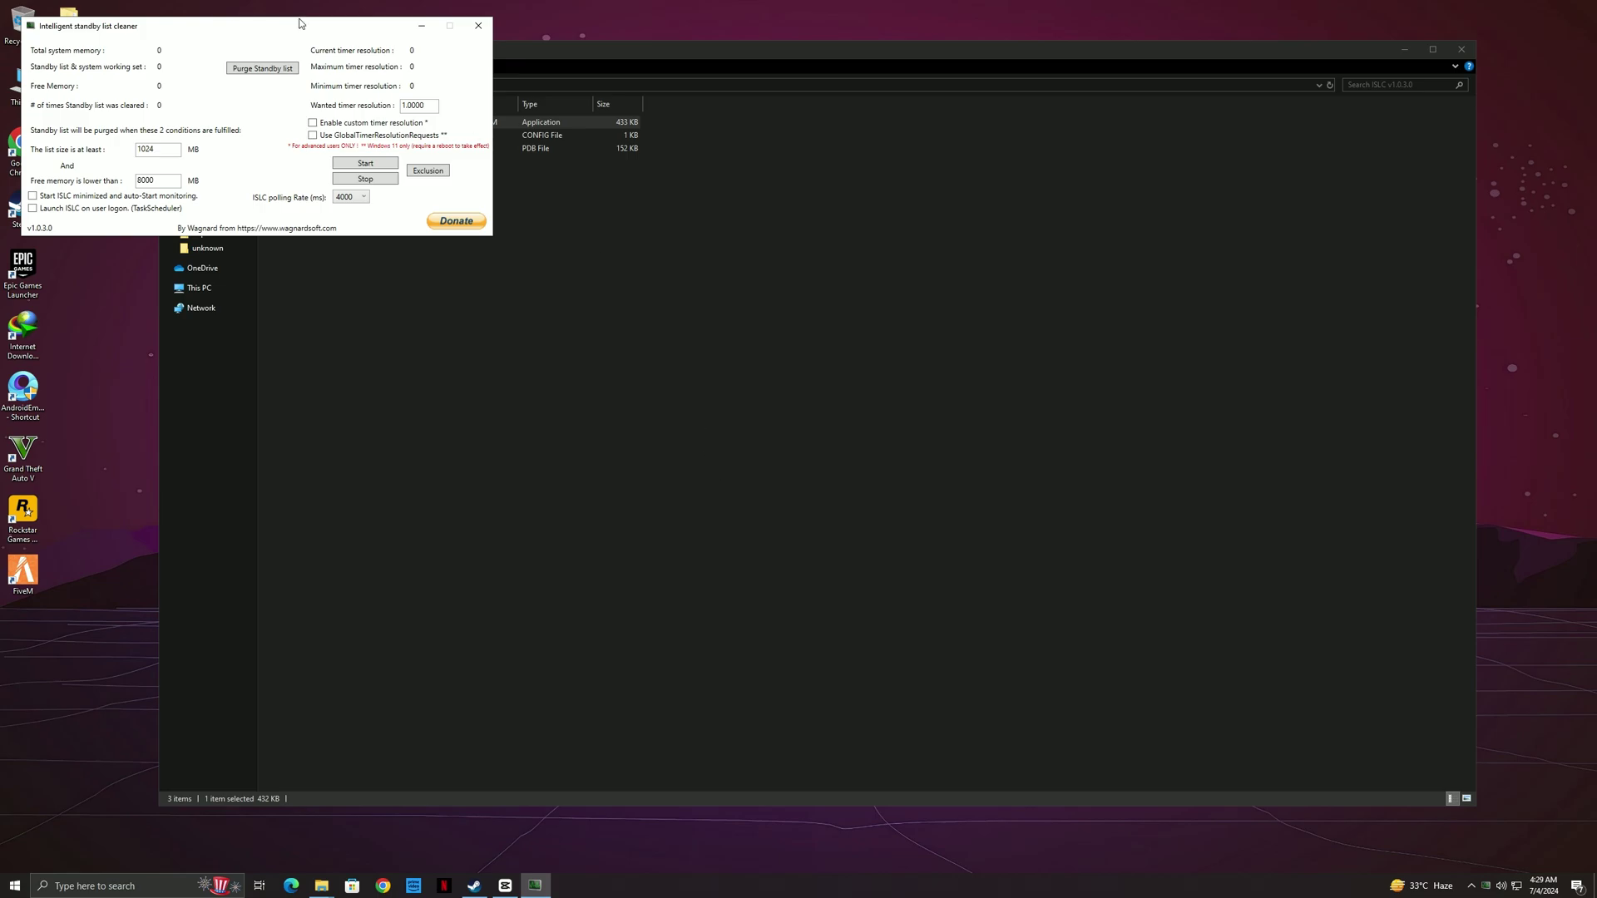
Step: Start standby list monitoring with the free memory threshold kept at 8000 MB, and close the cleaner
drag(306, 32, 615, 134)
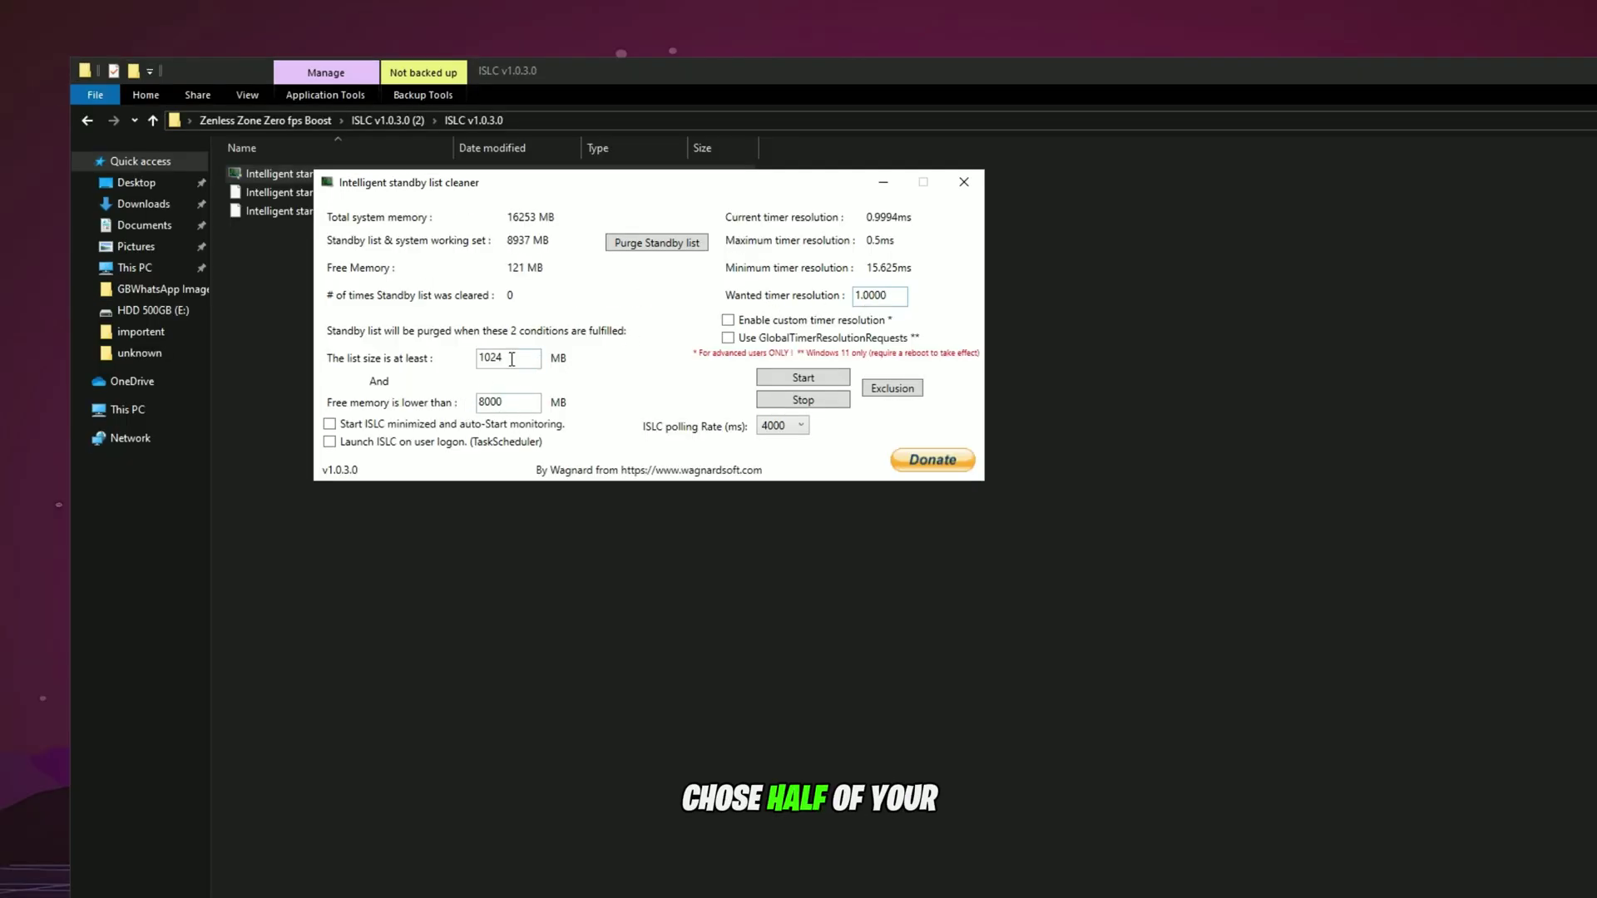
drag(526, 401, 445, 409)
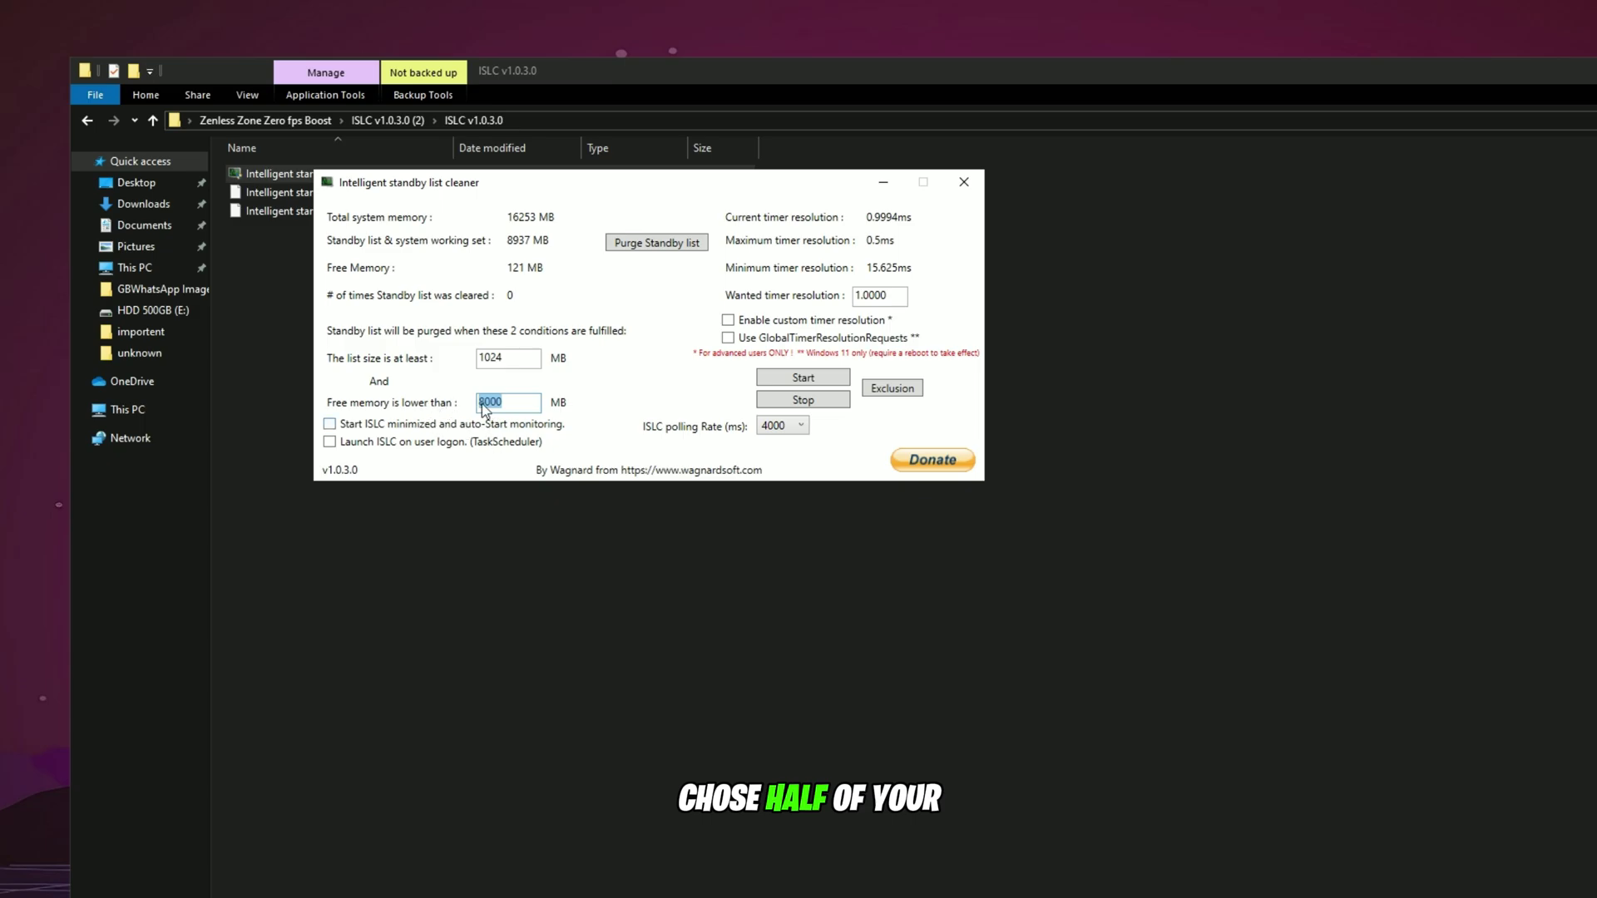
click(670, 270)
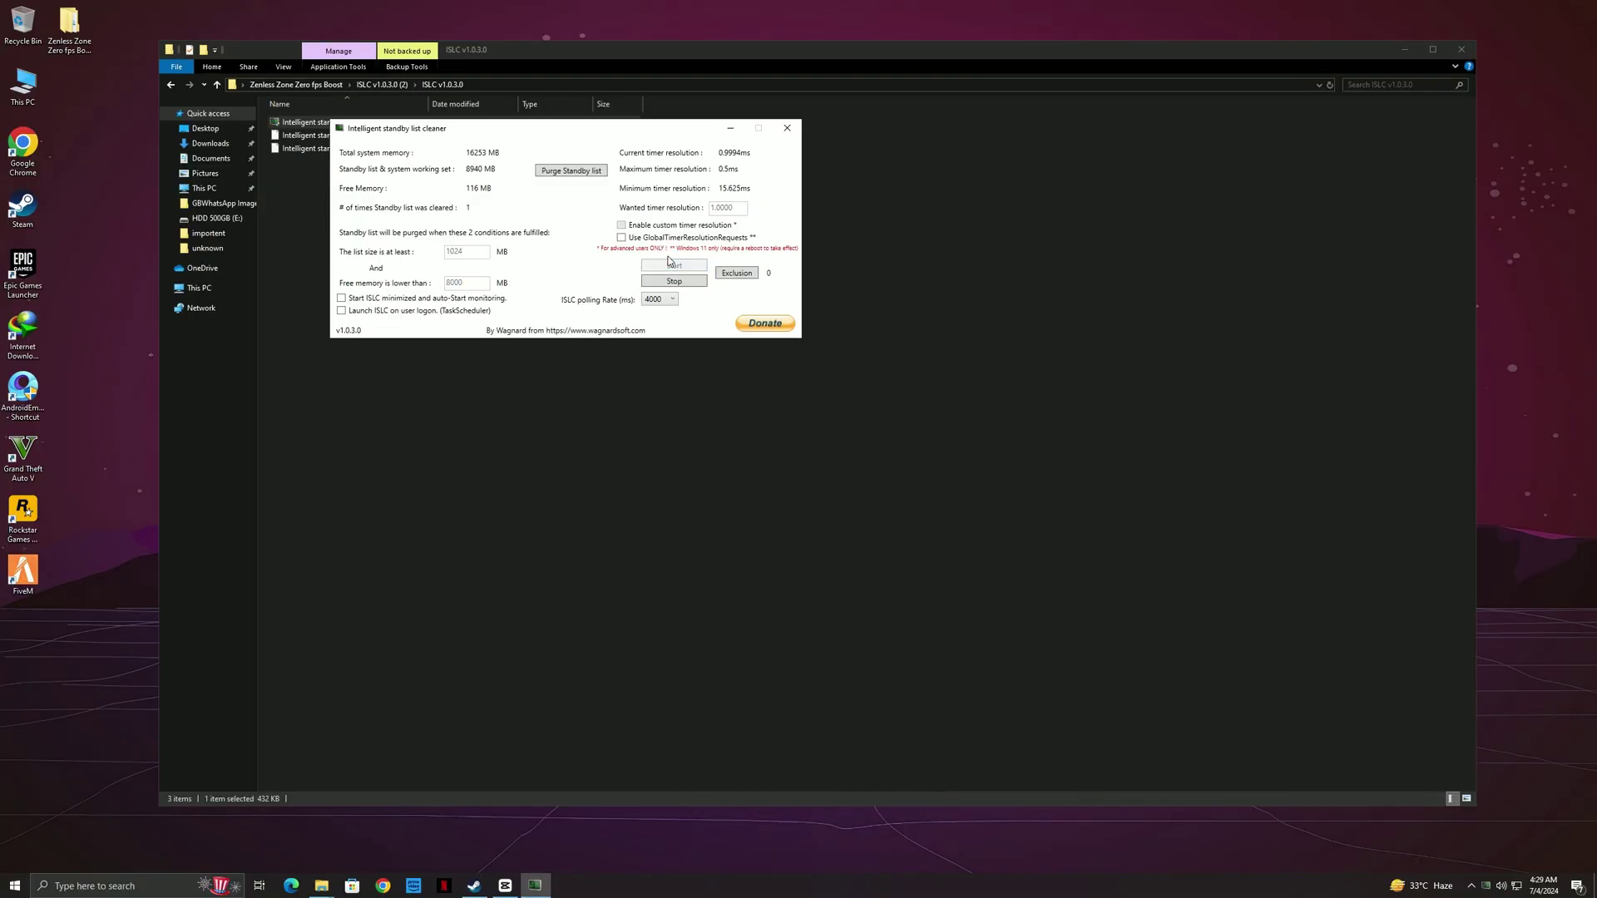
click(786, 127)
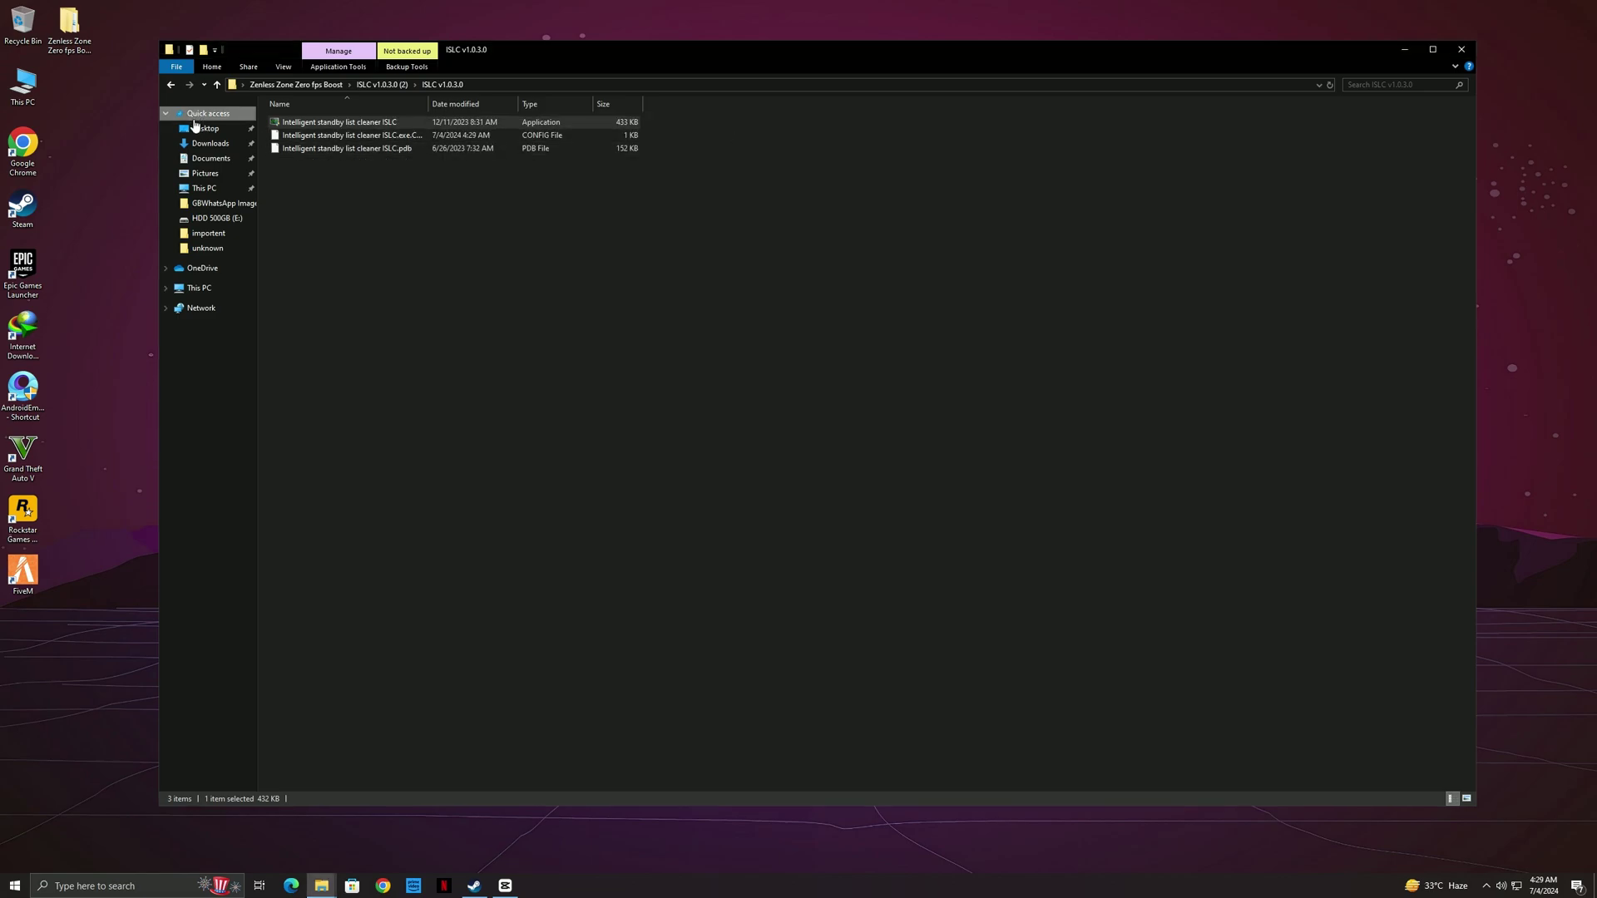
Step: Merge the AMD CPU Priority file from the Optimization folder into the registry and dismiss the message
click(168, 88)
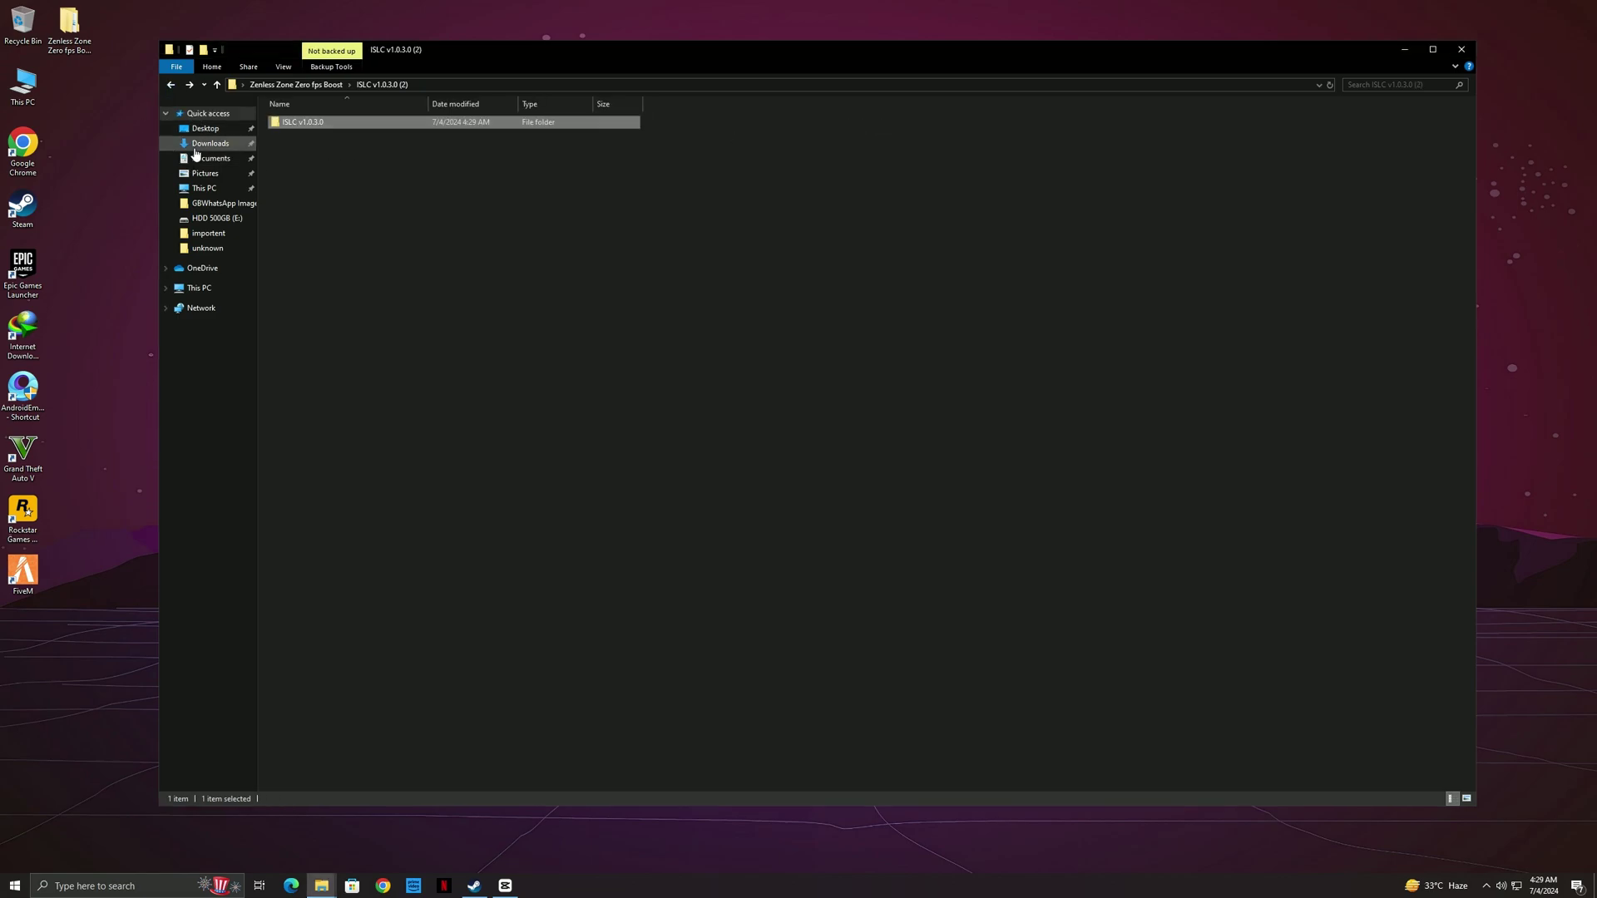
click(170, 86)
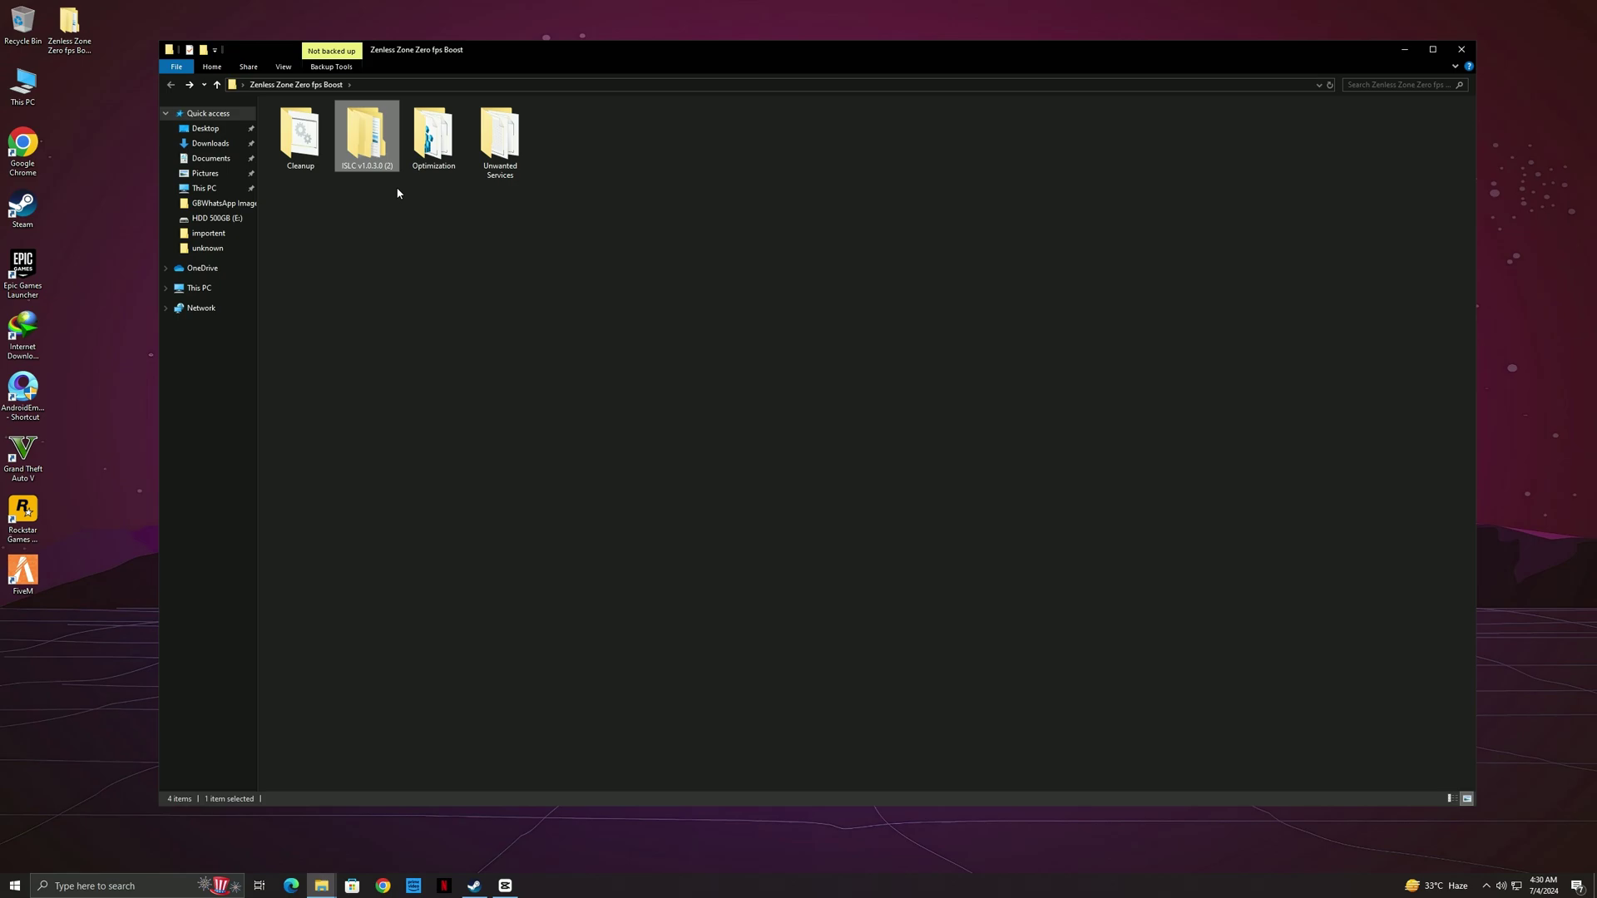
double_click(433, 140)
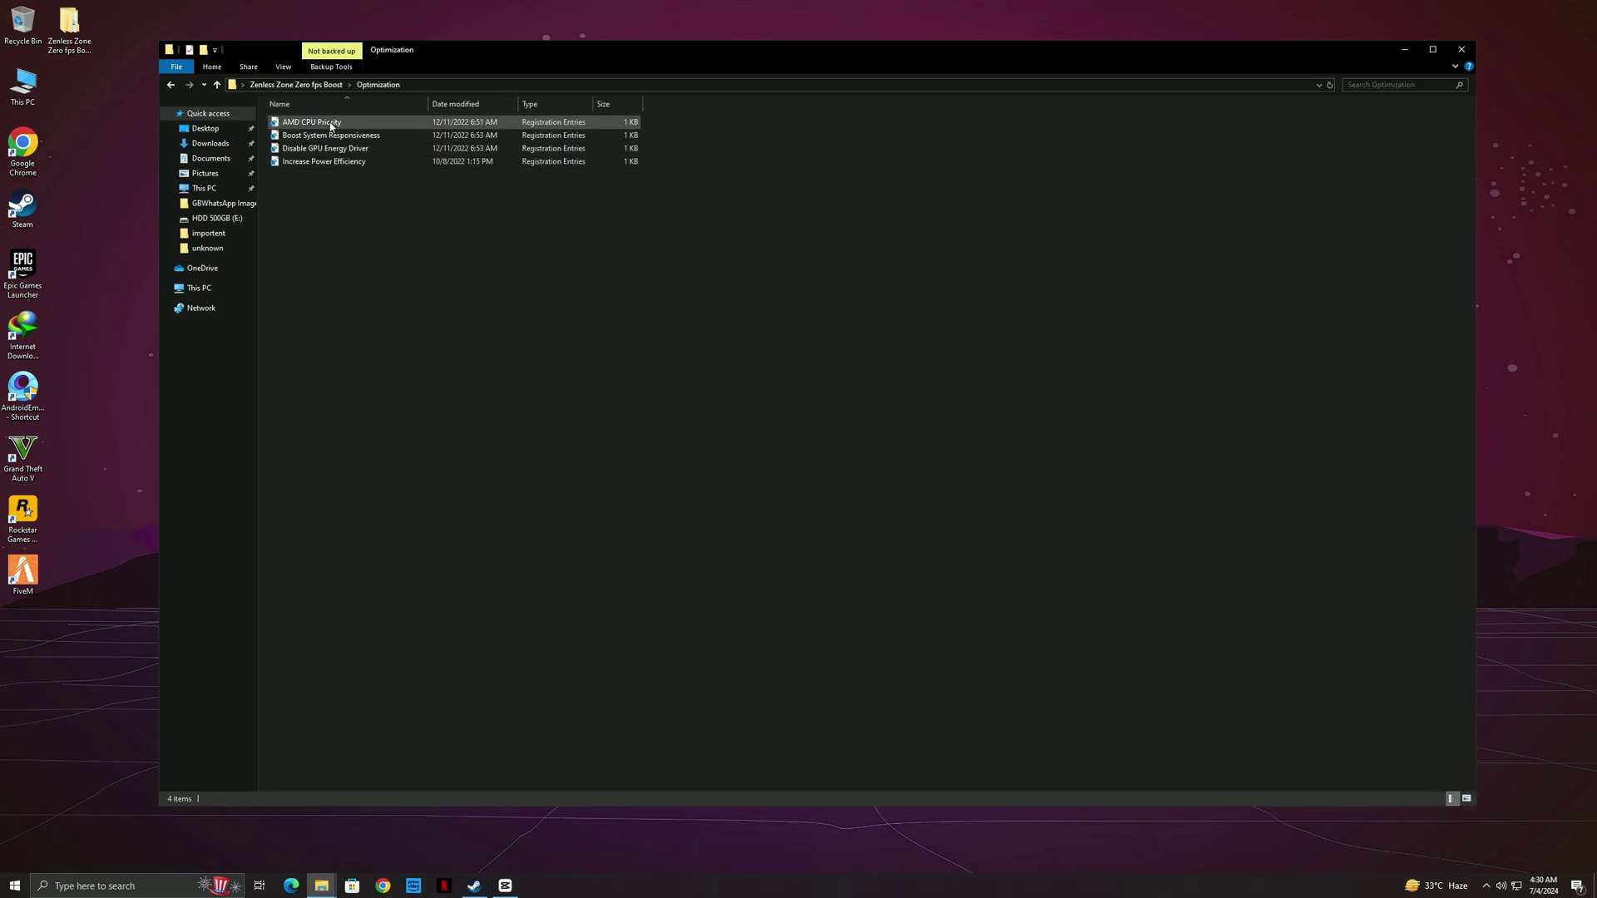
click(331, 126)
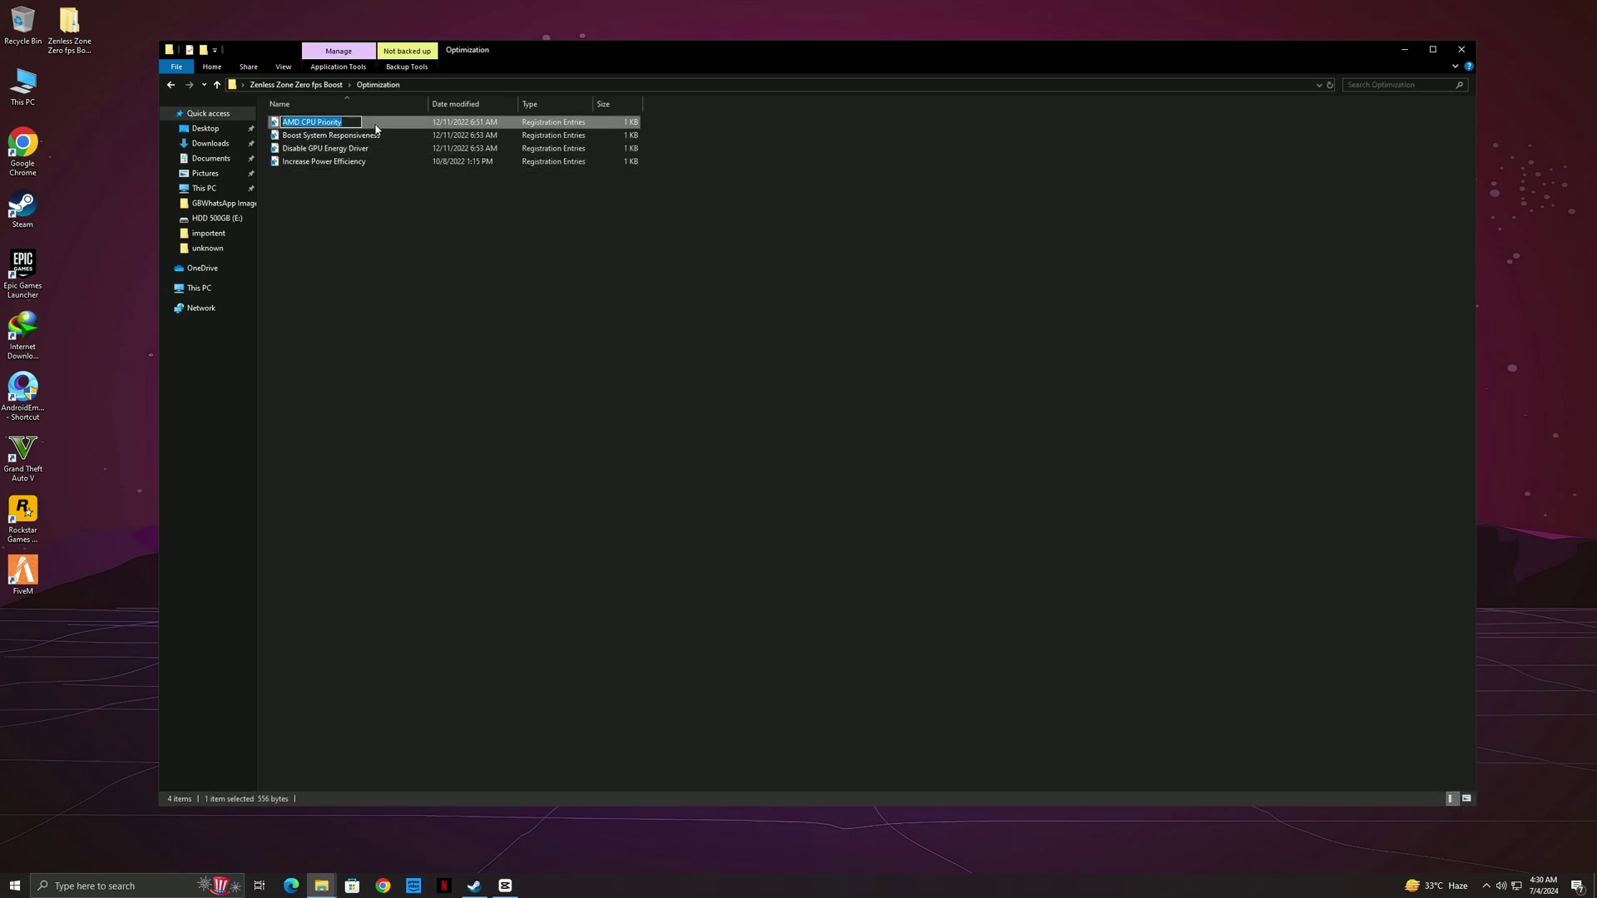
right_click(376, 125)
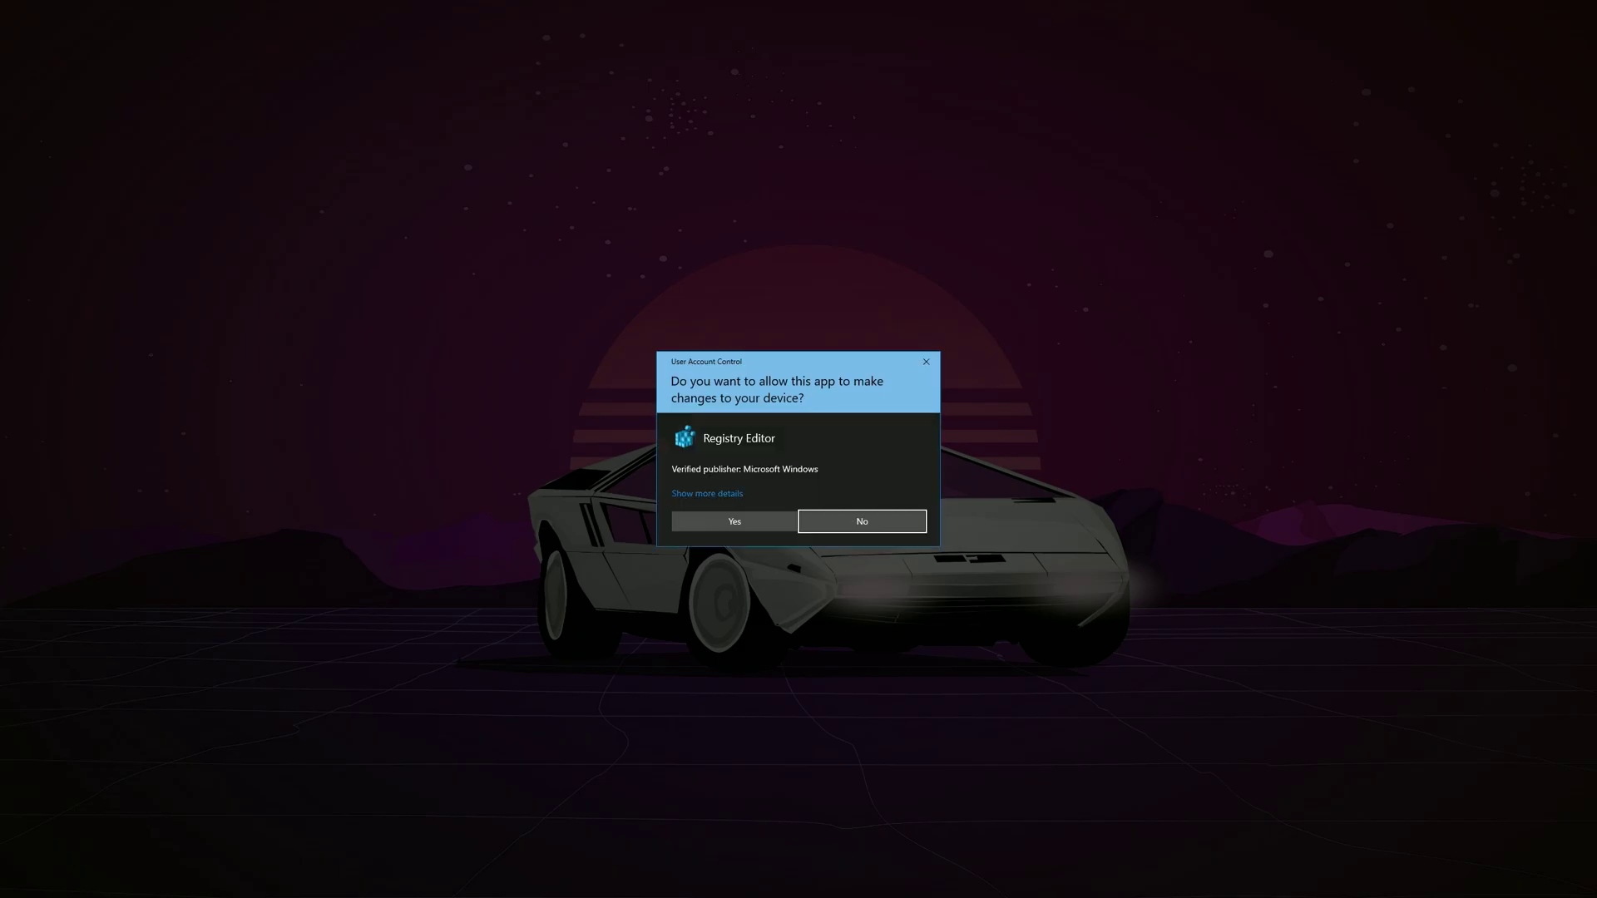
click(729, 522)
click(892, 462)
click(936, 443)
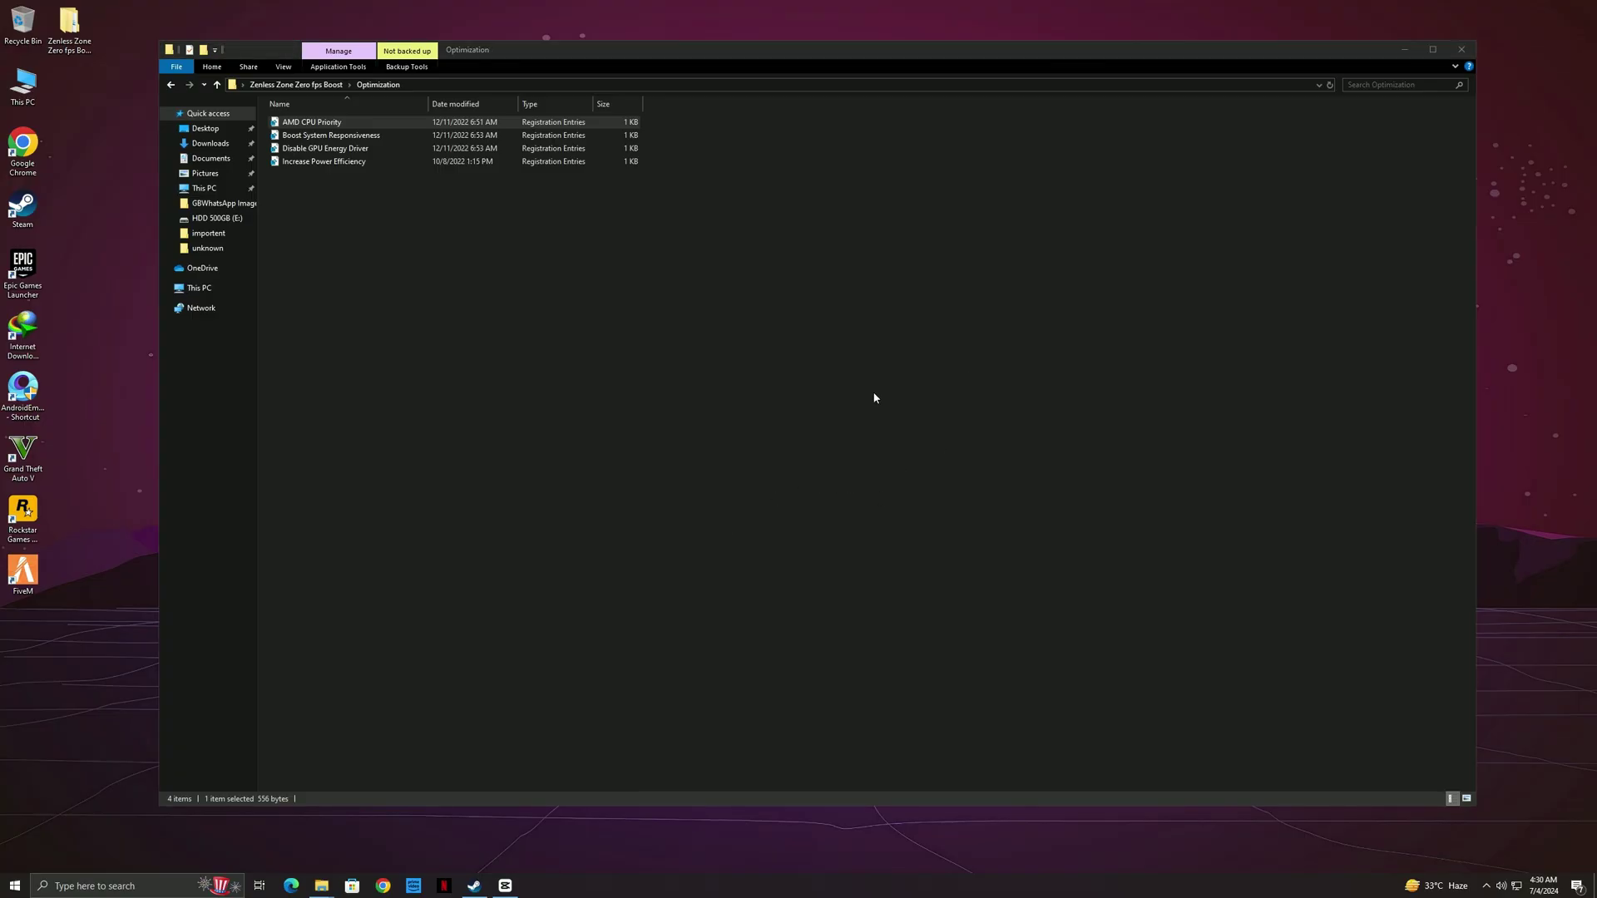
Step: Merge the Boost System Responsiveness file into the registry and dismiss the message
click(368, 137)
right_click(367, 143)
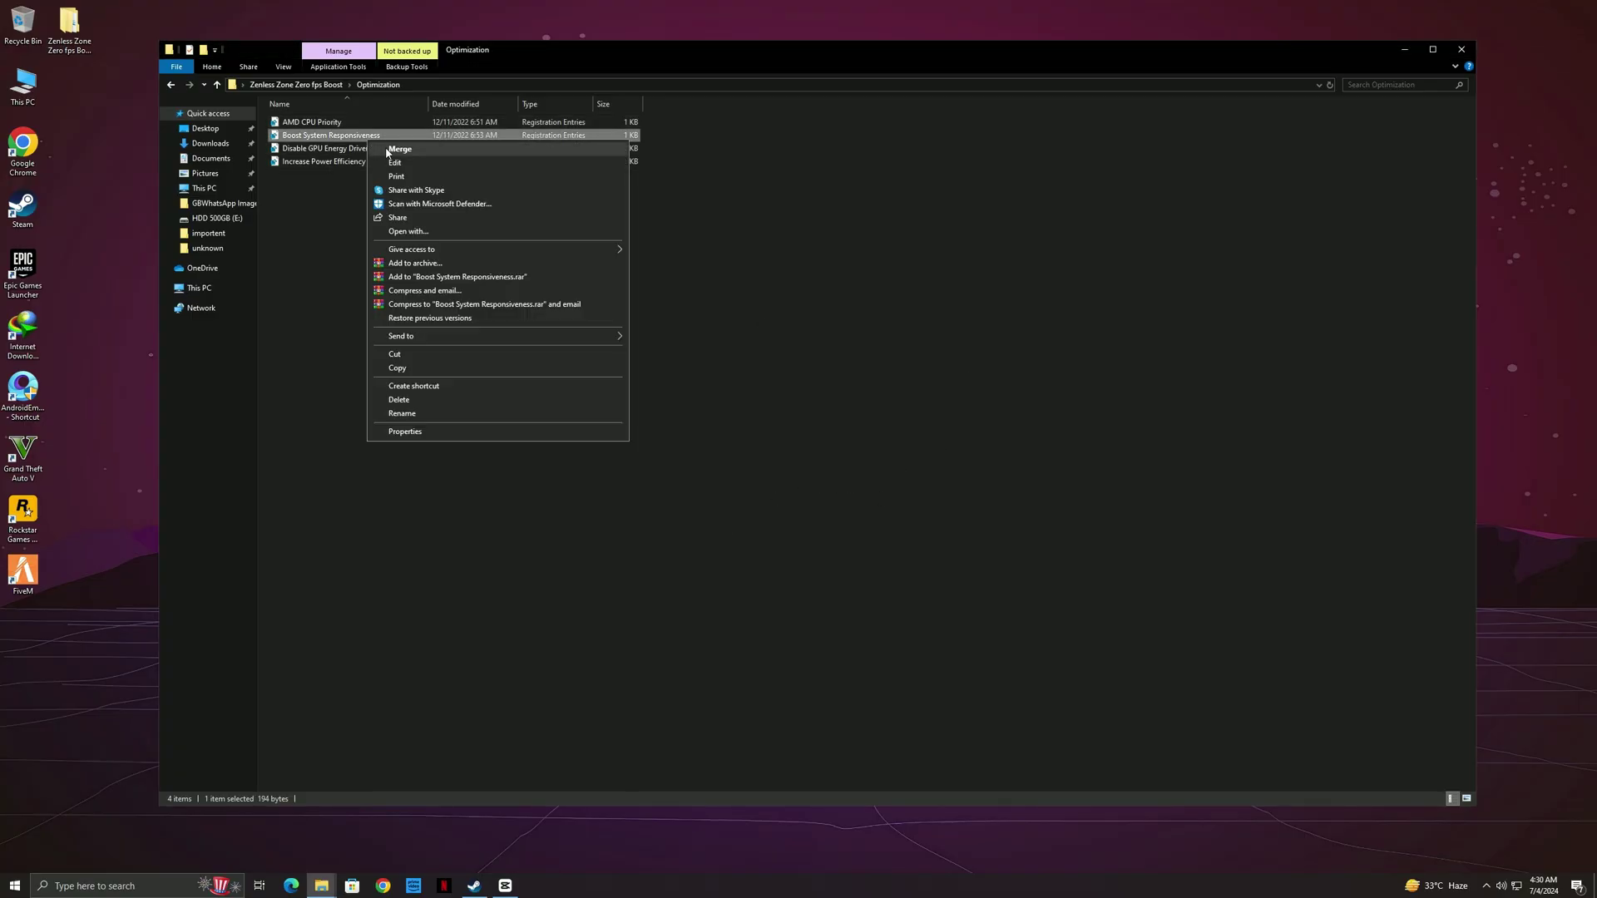
click(387, 148)
click(761, 523)
click(891, 461)
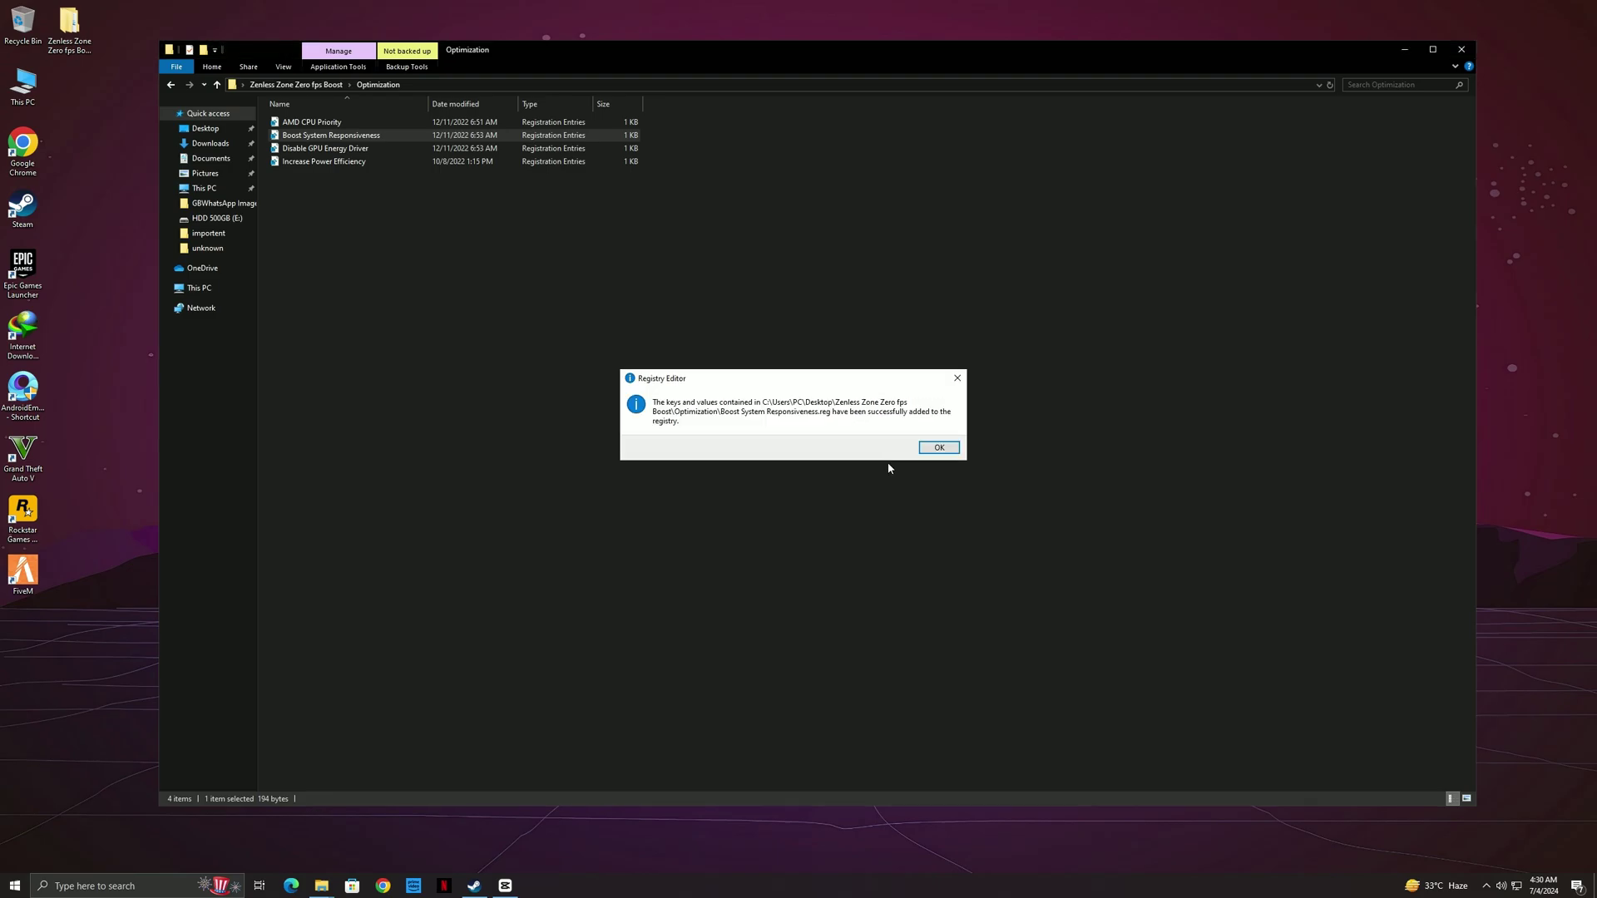
click(935, 445)
Step: Merge the Disable GPU Energy Driver file into the registry and dismiss the message
click(358, 161)
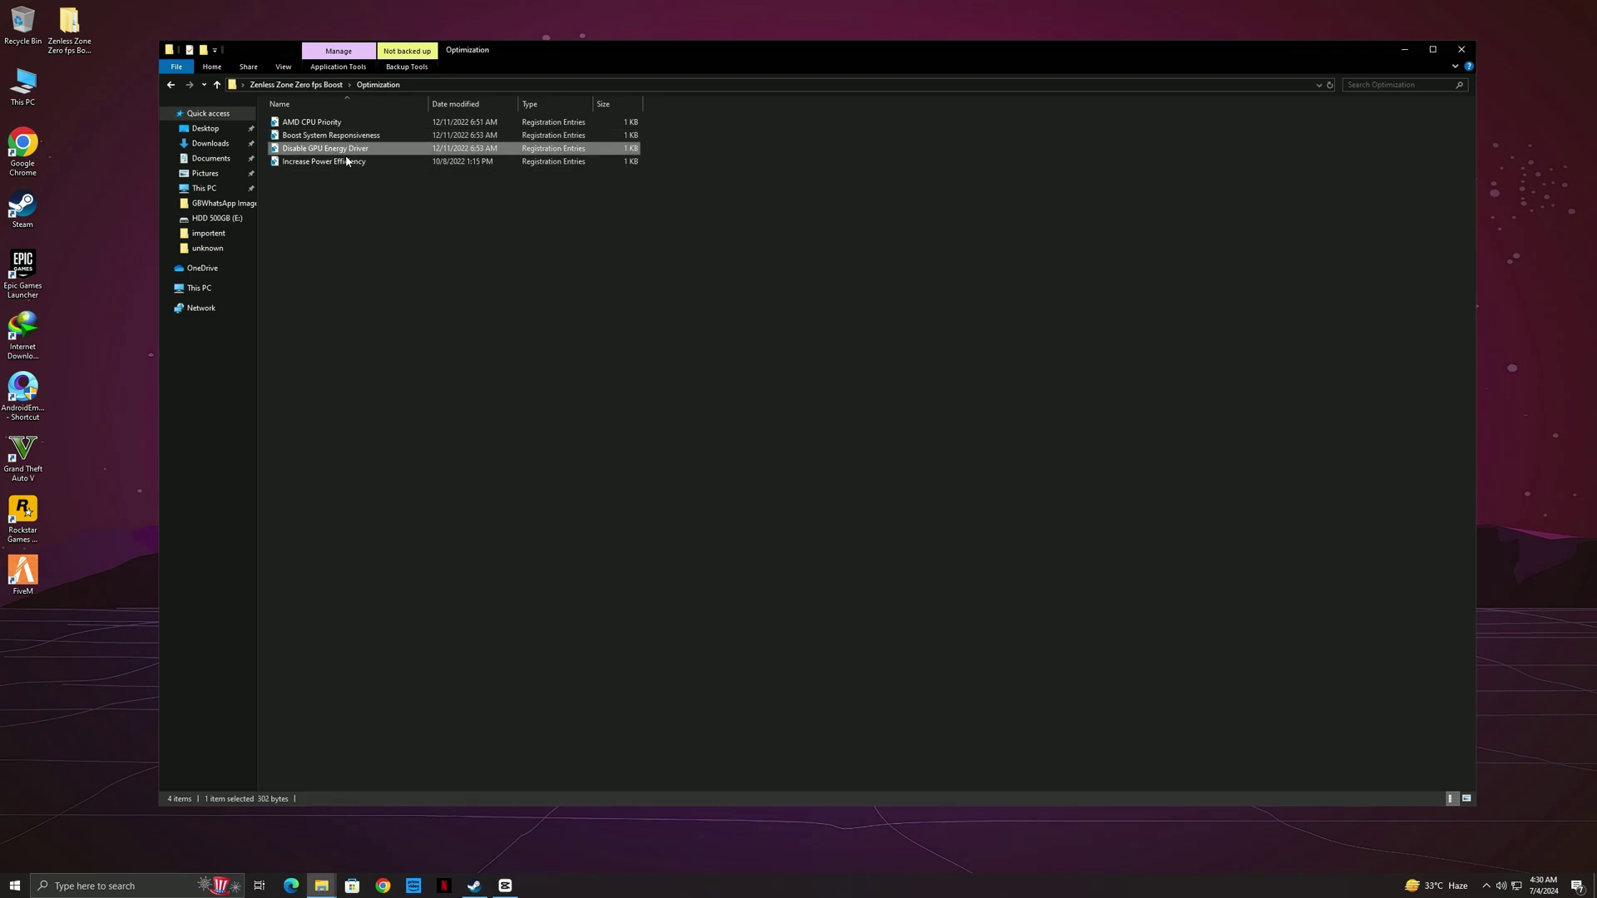
right_click(358, 161)
click(376, 166)
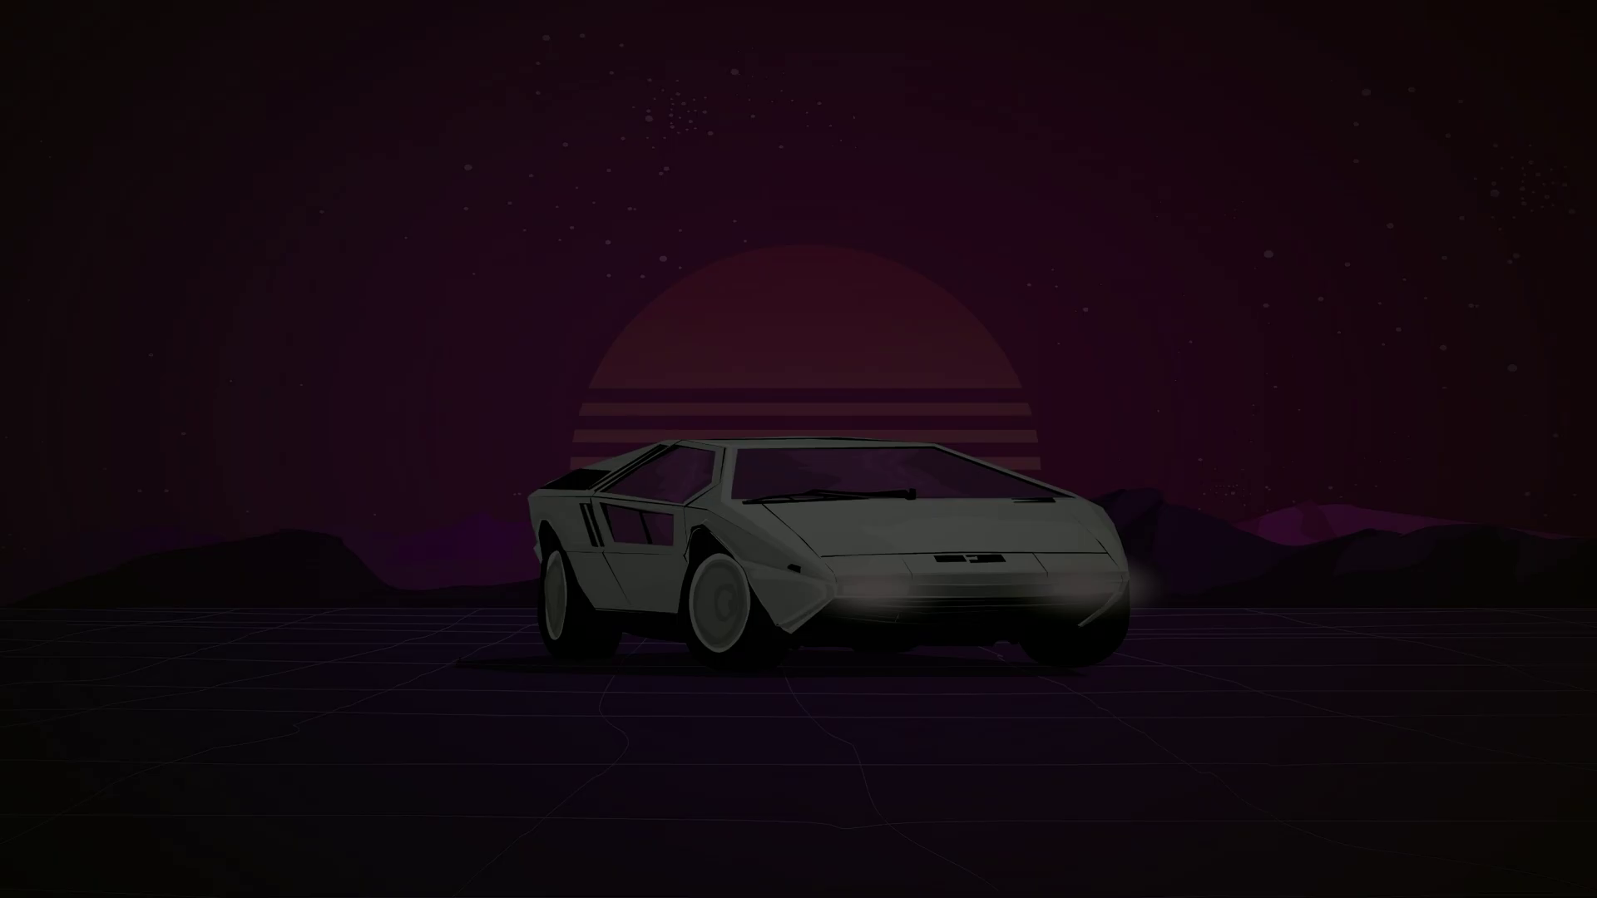
click(755, 531)
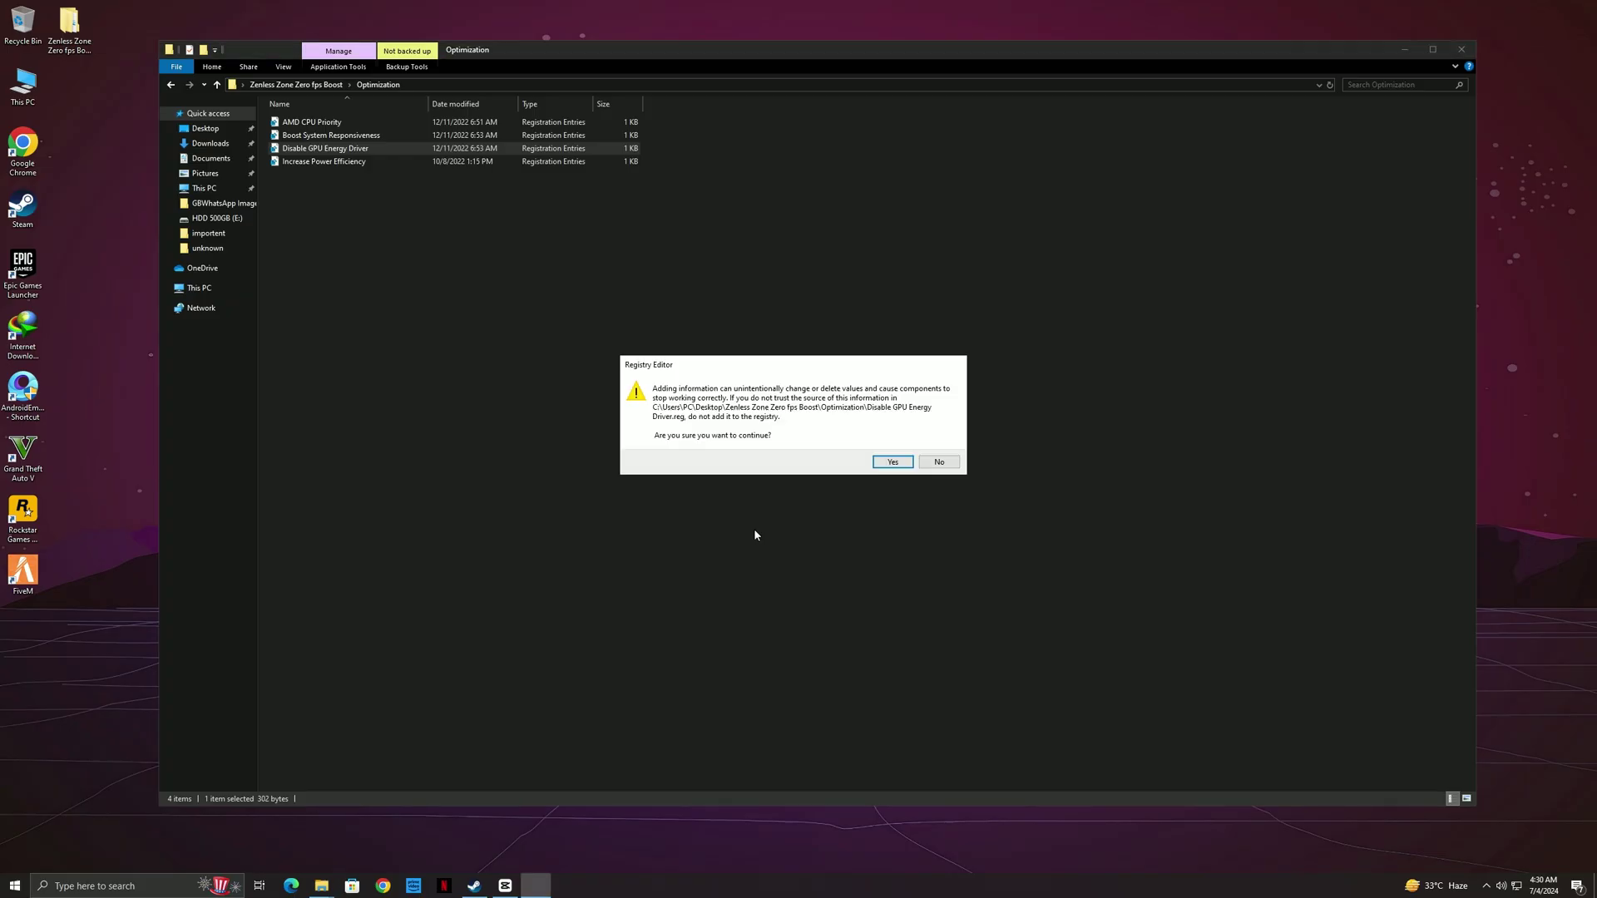
click(893, 463)
click(936, 447)
Step: Add the Increase Power Efficiency file to the registry and dismiss the message
double_click(335, 163)
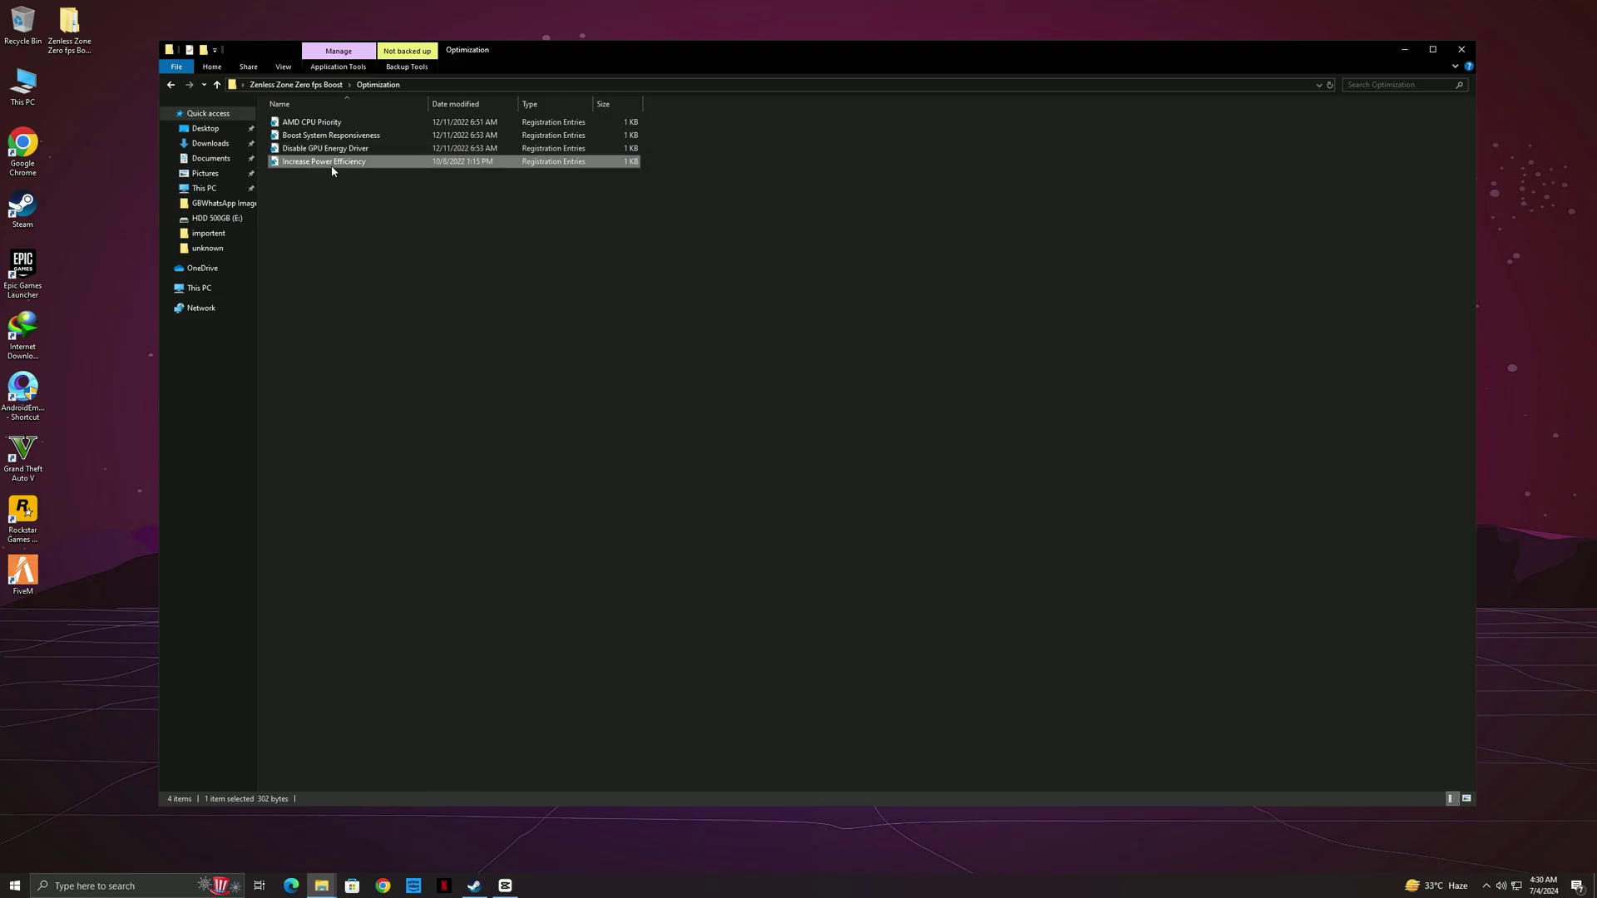
click(742, 532)
click(883, 463)
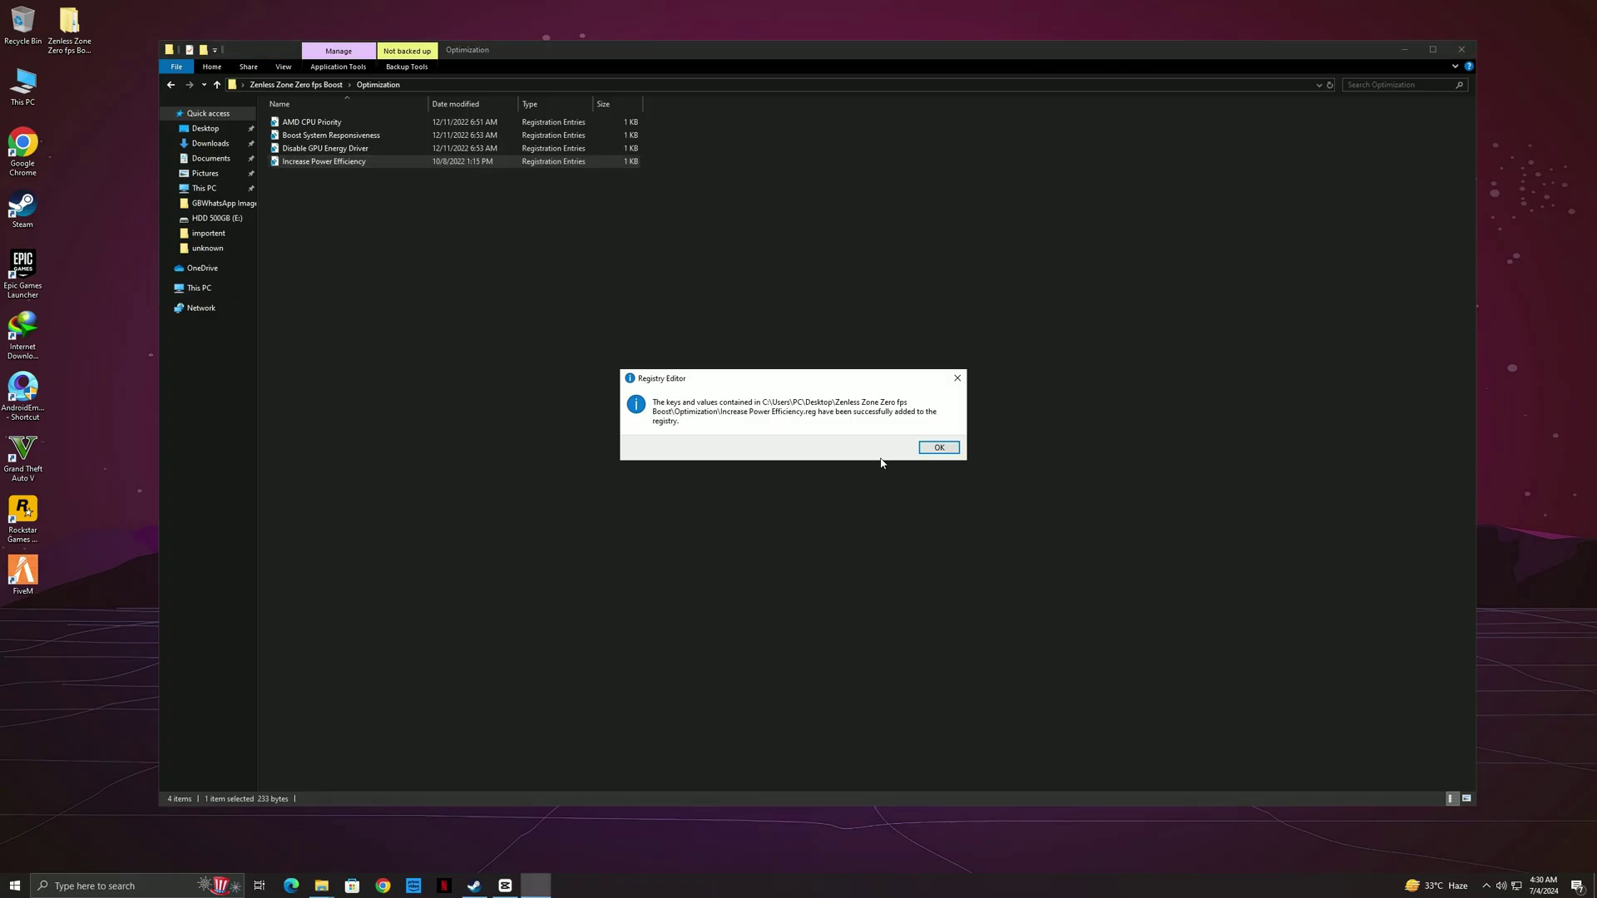
click(936, 446)
Step: Look through the Unwanted Services folder and its optional Disable Anti Malware Service Executable subfolder, and close File Explorer
click(171, 85)
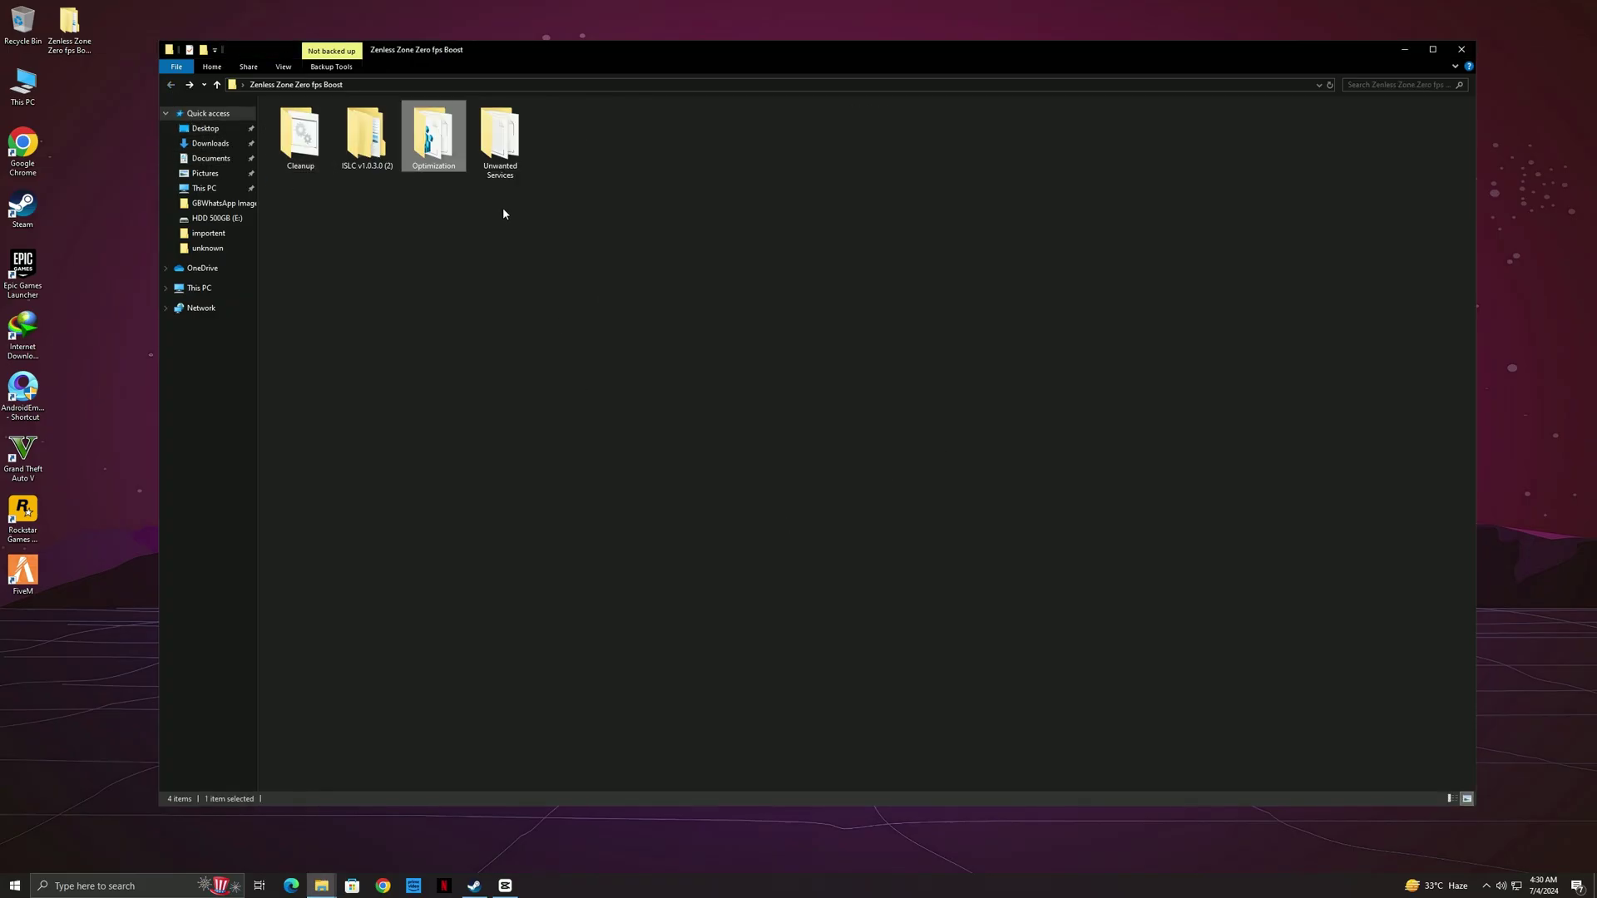
double_click(509, 154)
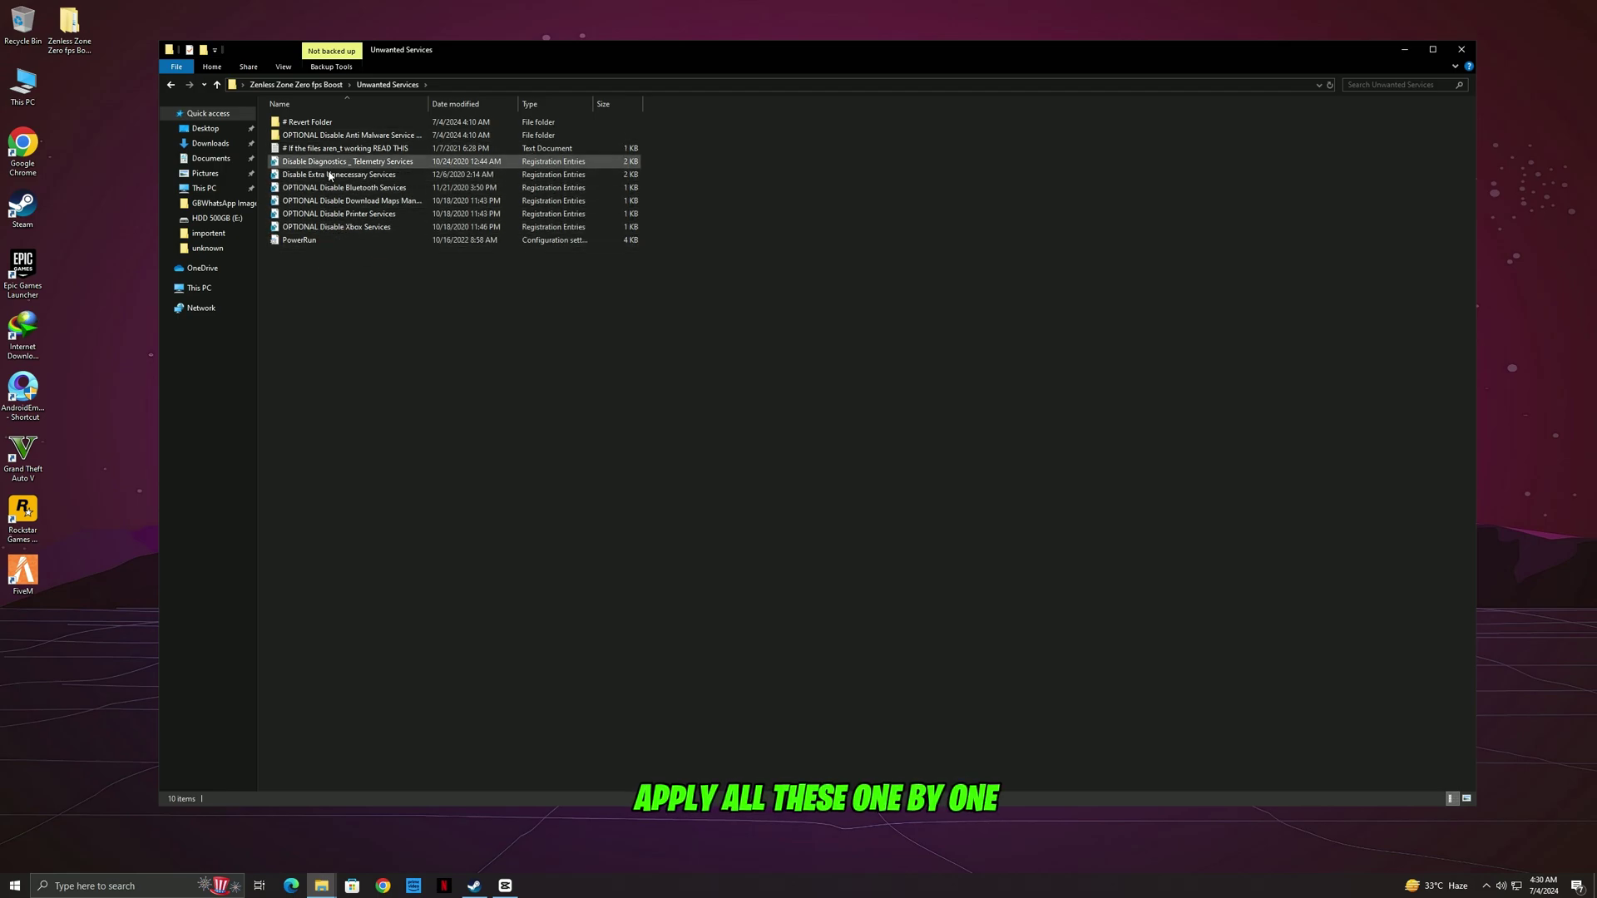
double_click(333, 136)
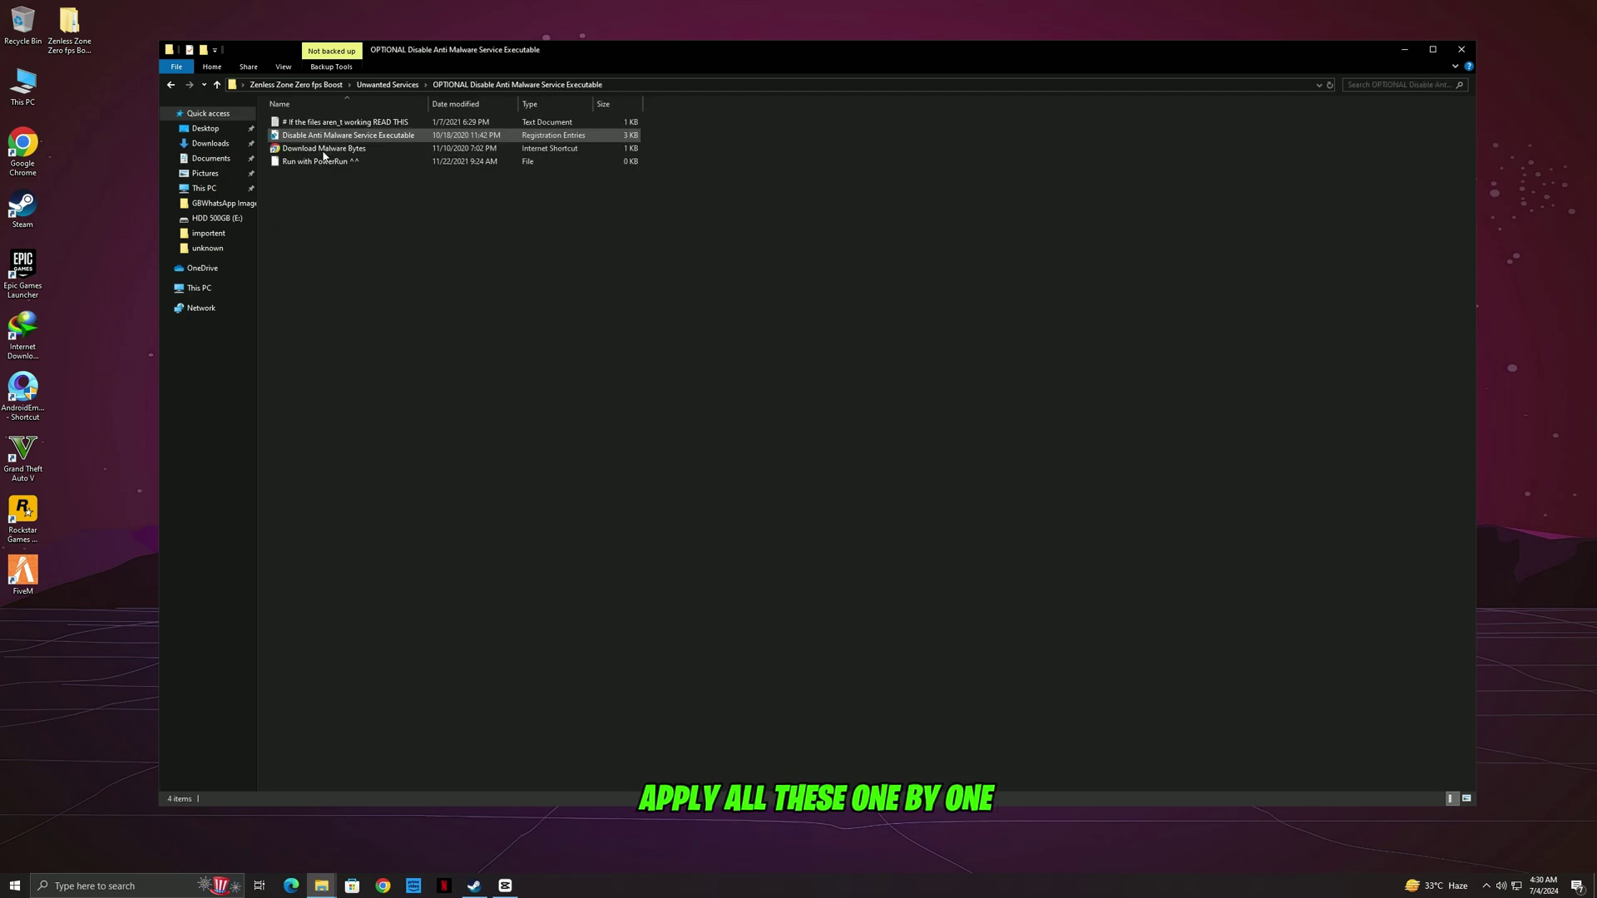
click(170, 86)
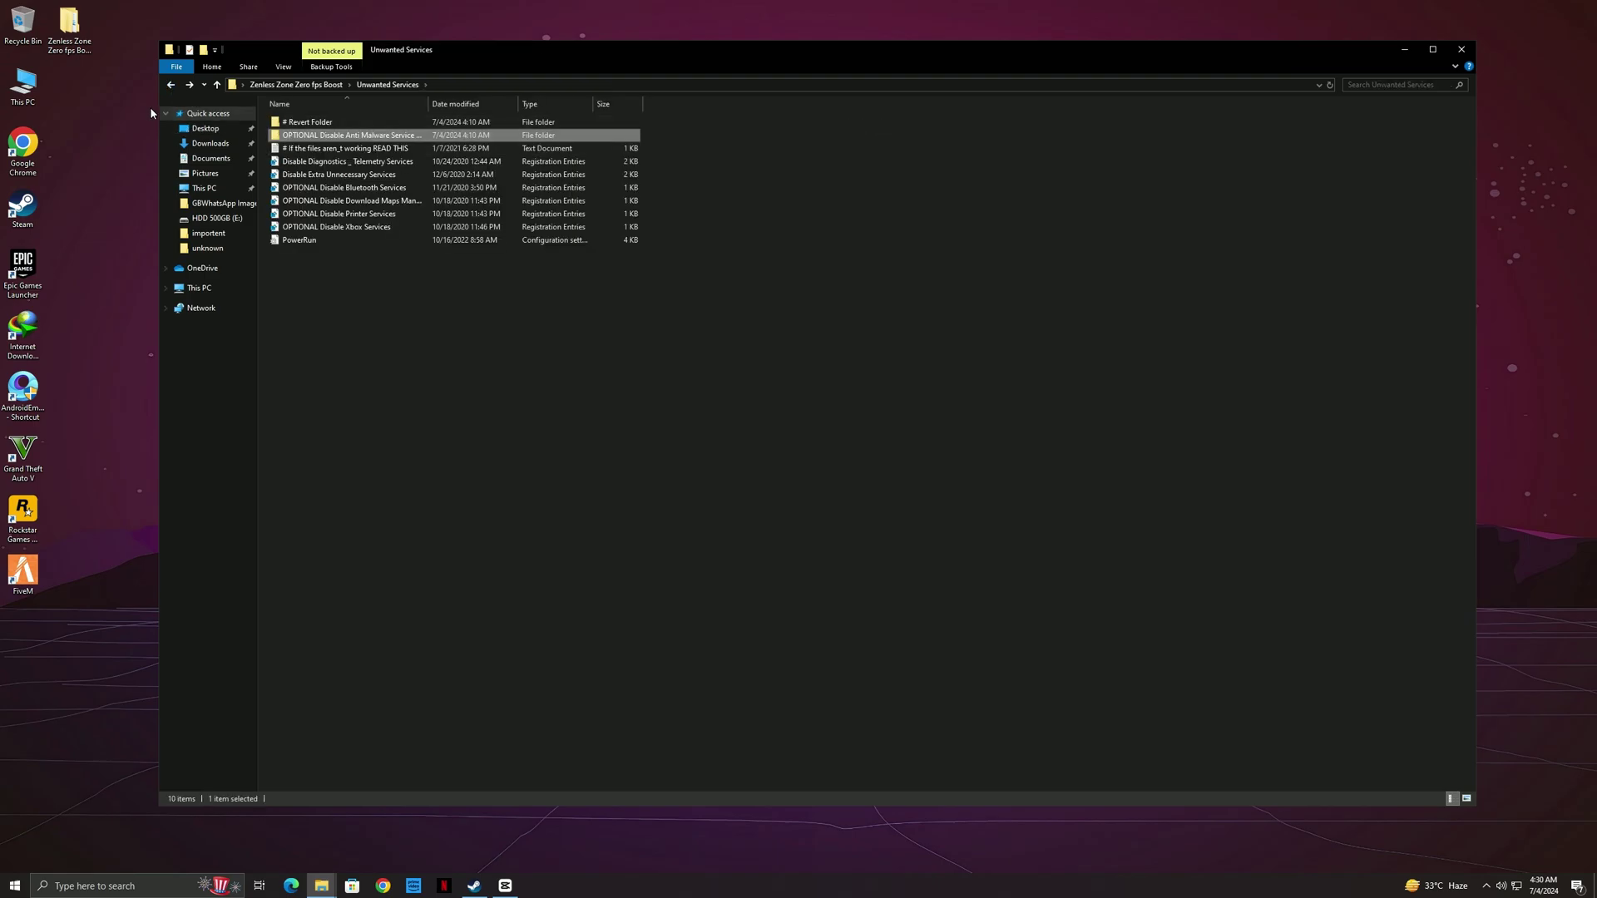
click(169, 86)
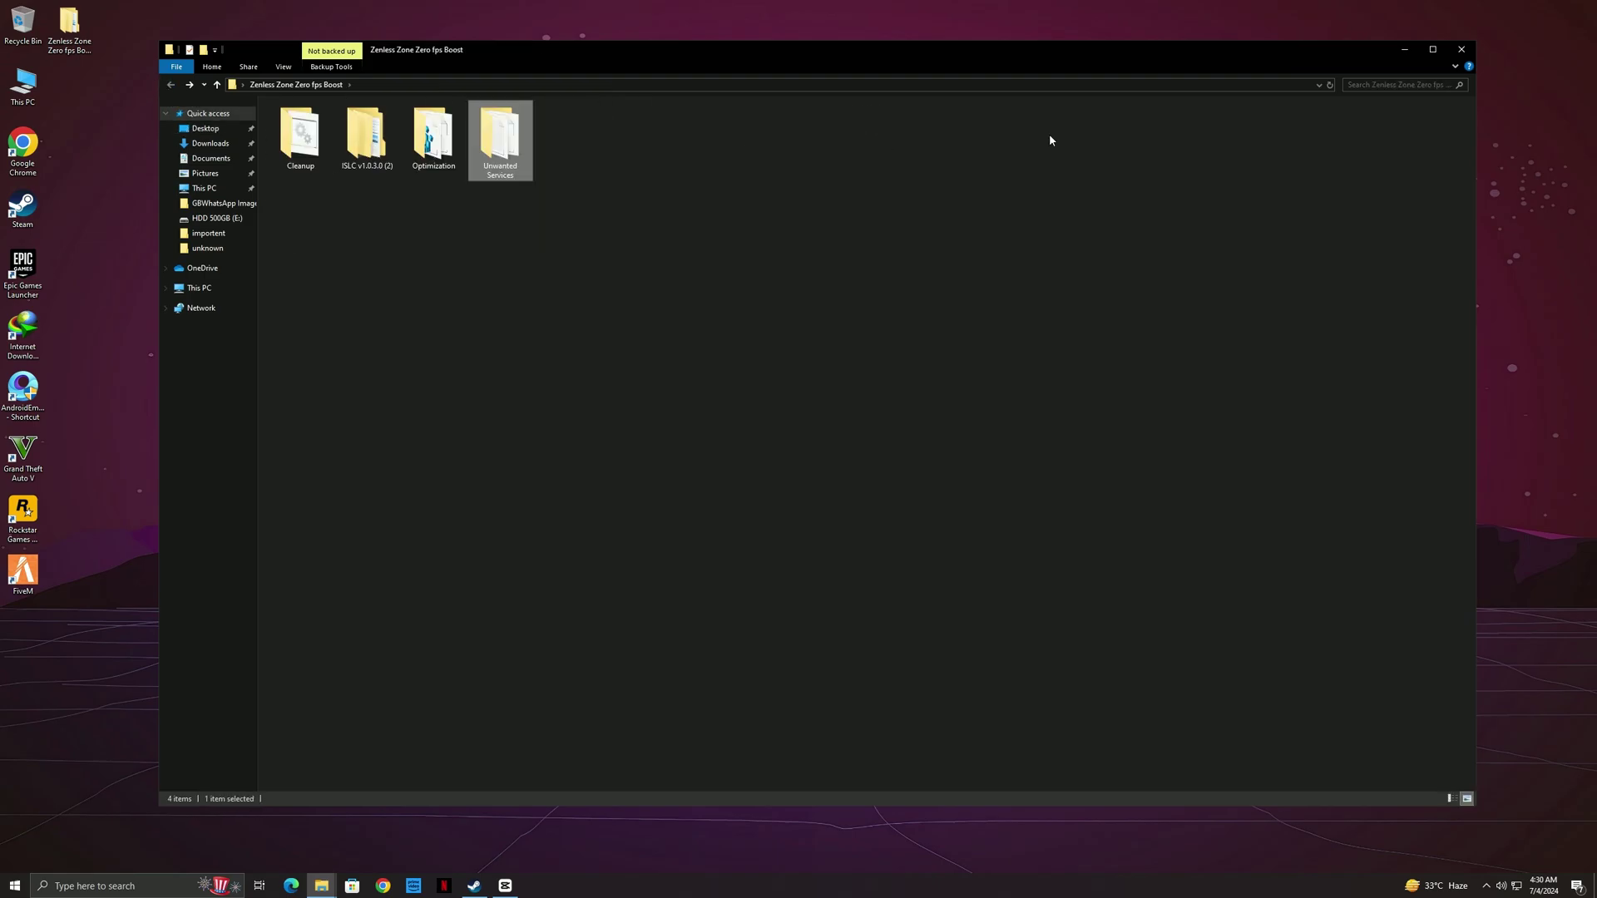
click(1461, 50)
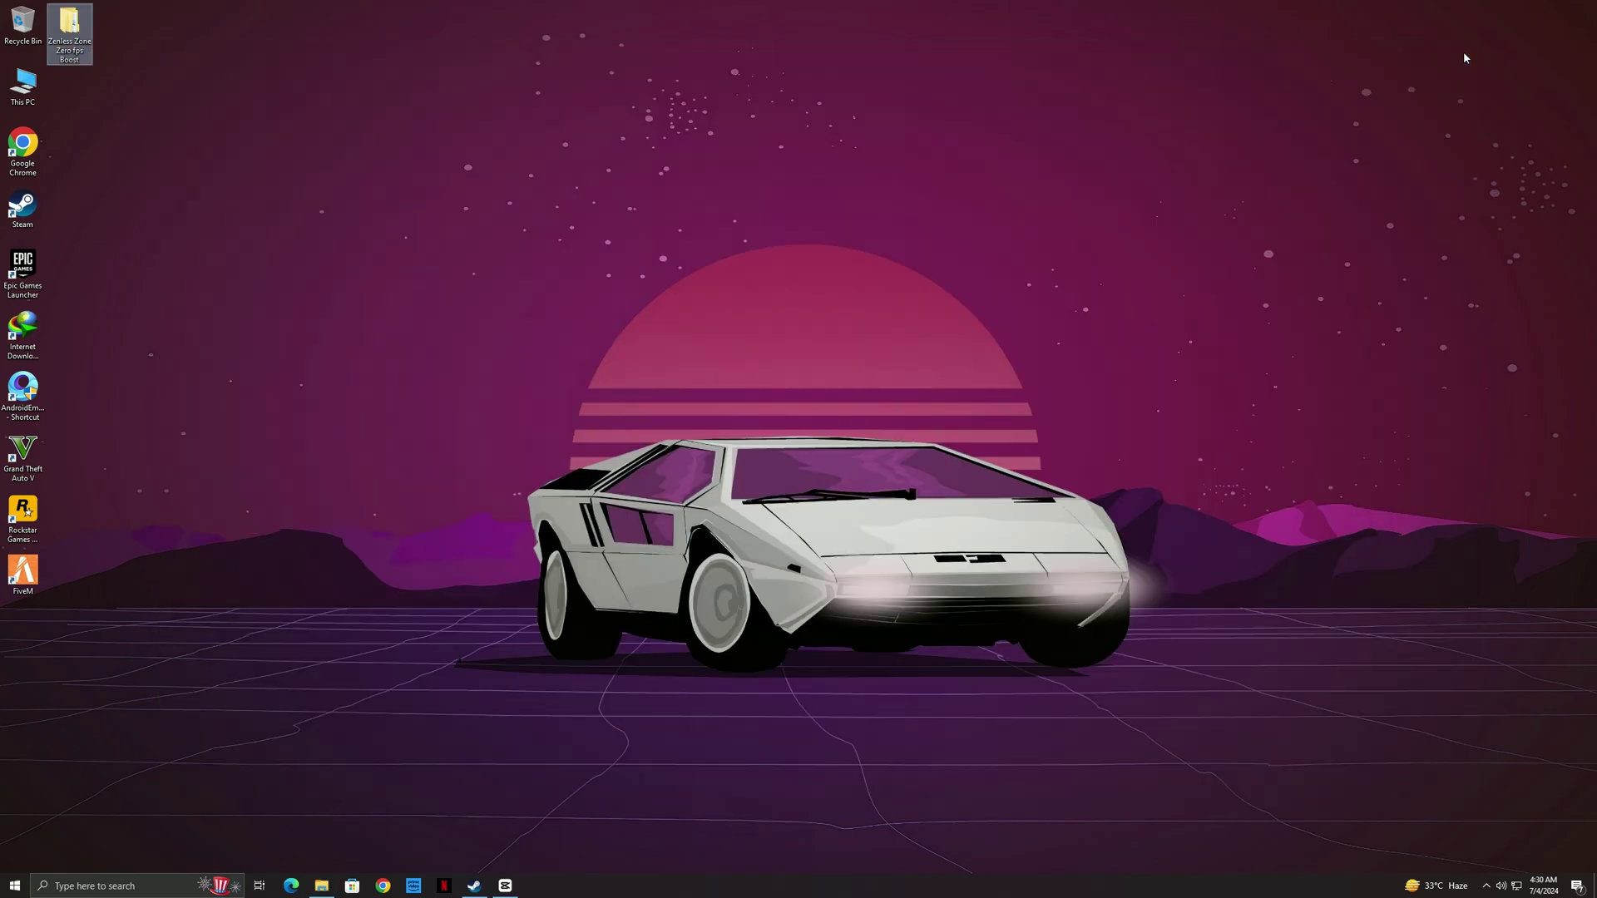